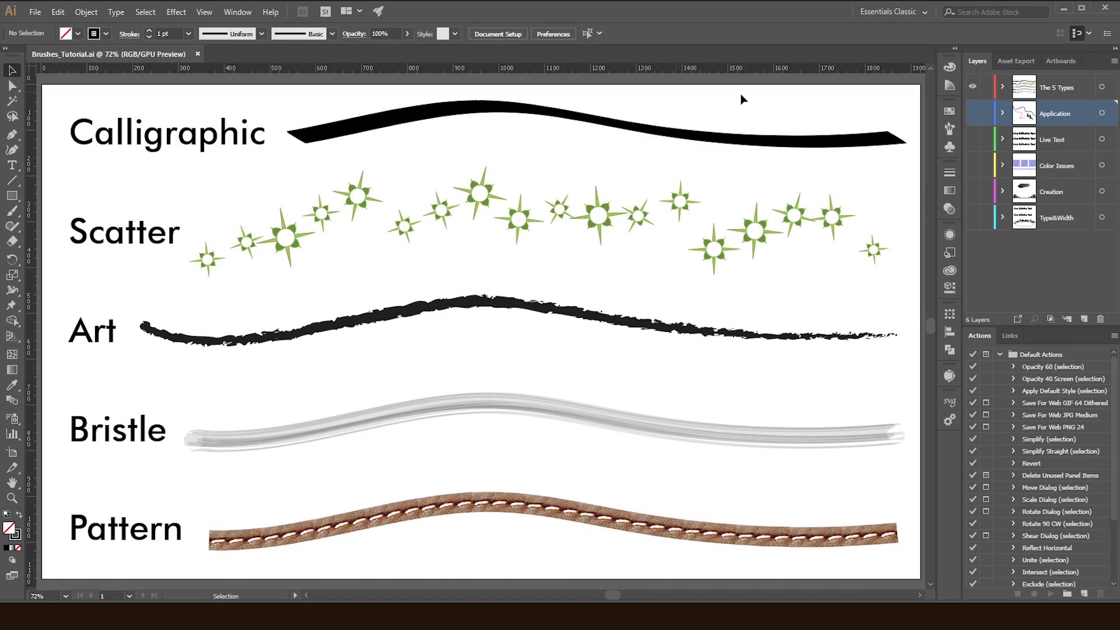
Examine the available brushes in the Brushes panel and locate the panel's entry among the window options.
left_click(951, 129)
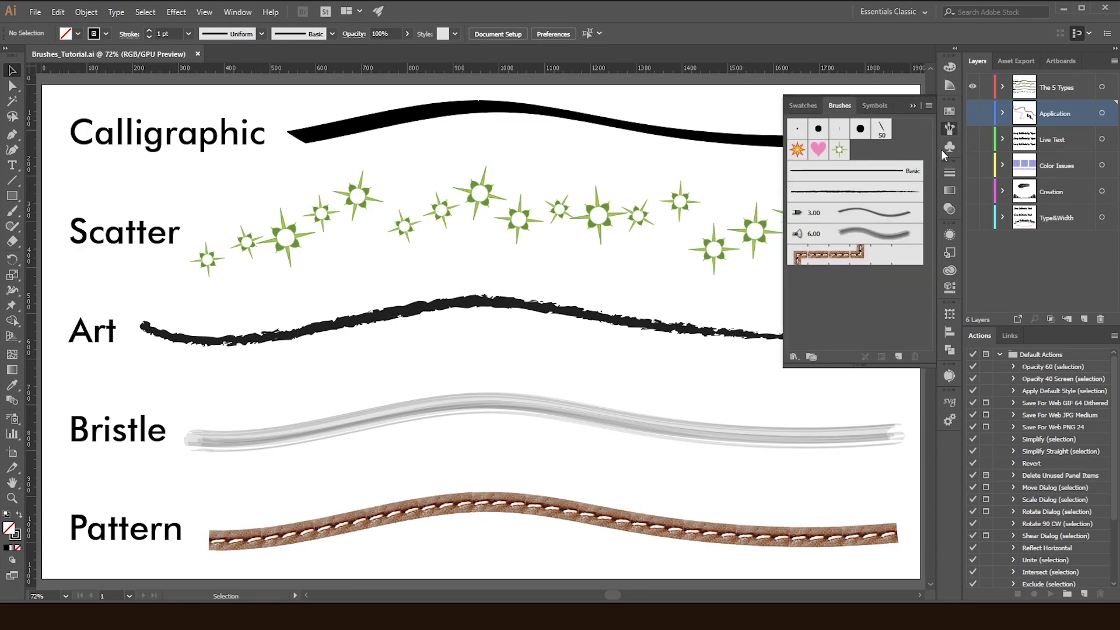
left_click(232, 13)
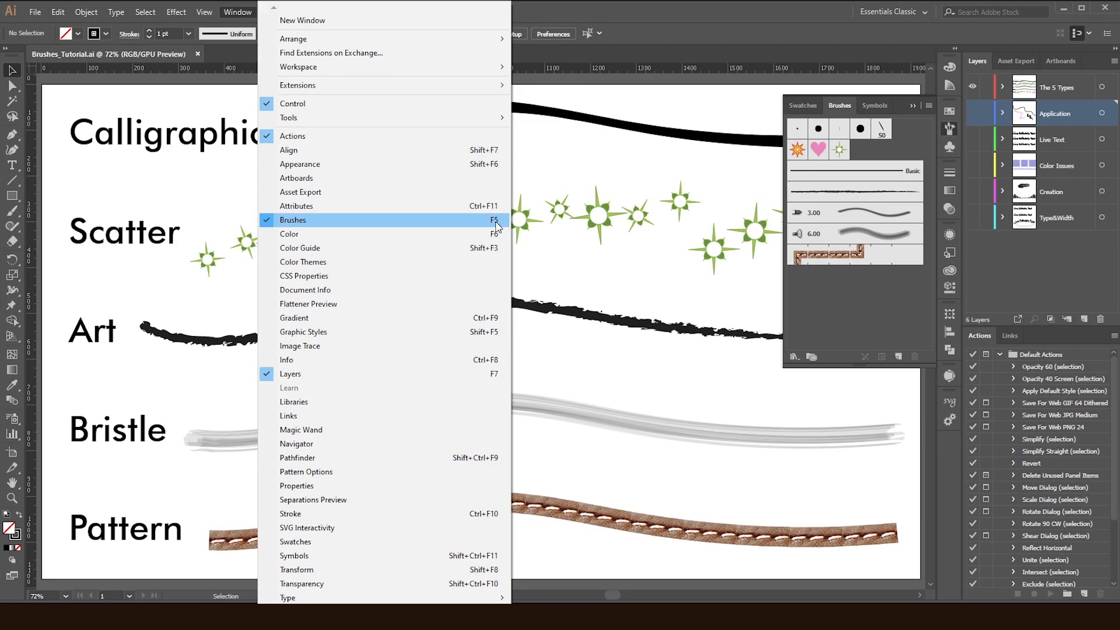
left_click(914, 139)
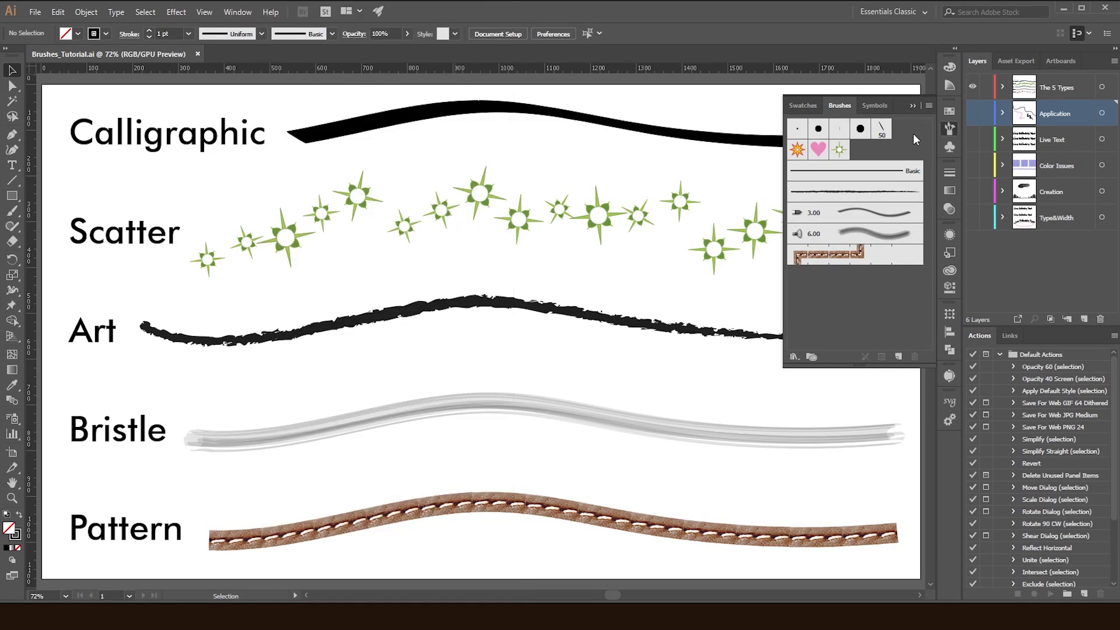
left_click(912, 105)
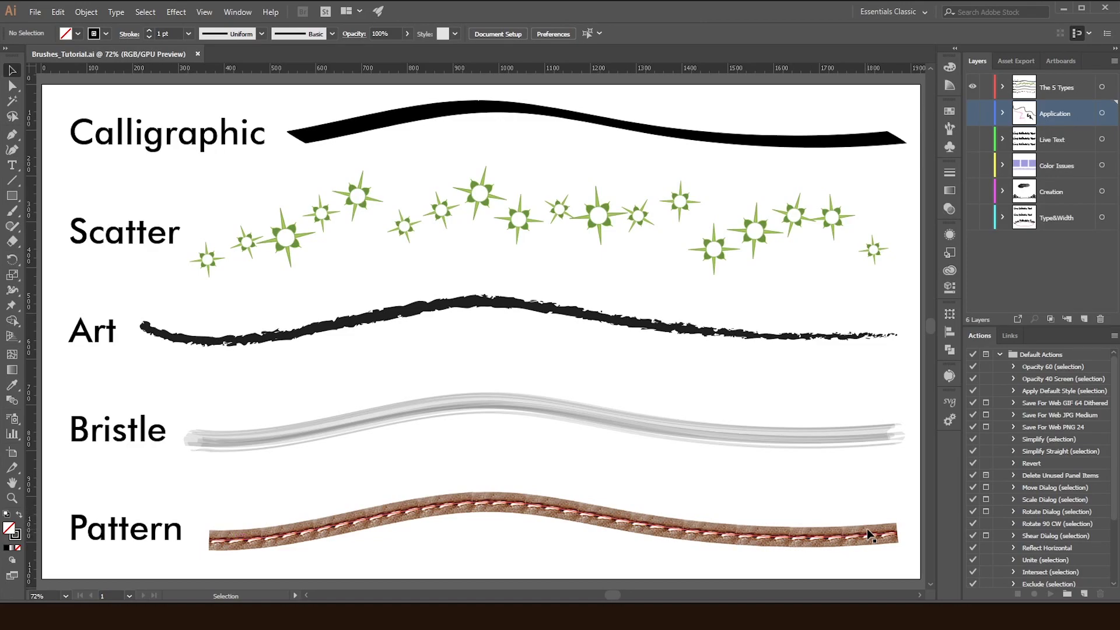
Show the Application layer instead of The 5 Types and draw a wavy Pencil path about 595 by 472 px.
left_click(972, 87)
left_click(973, 113)
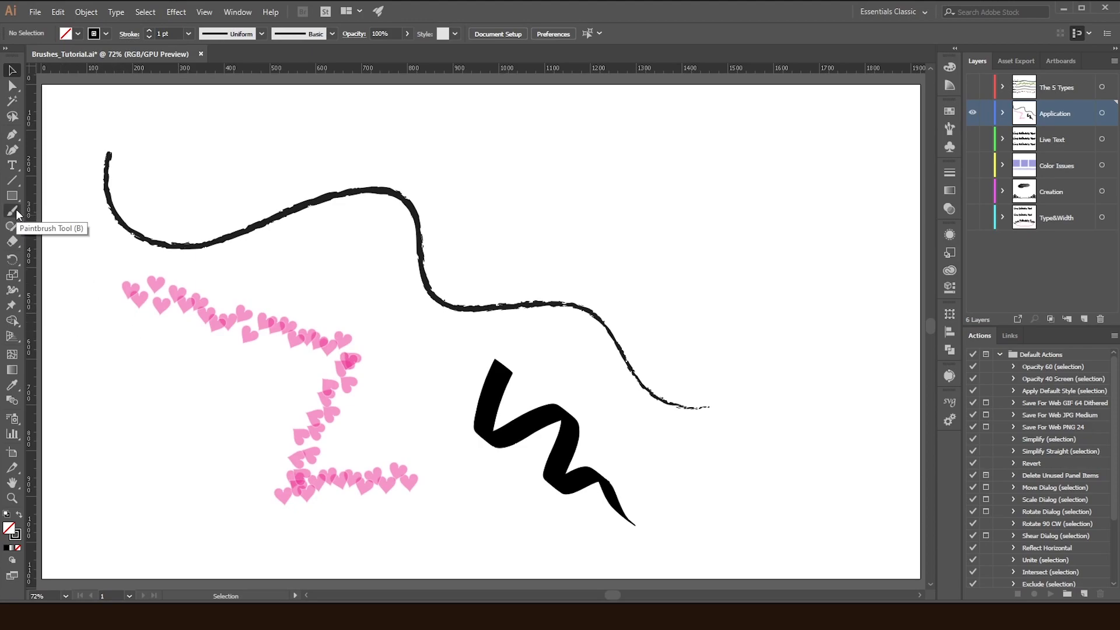
key("n")
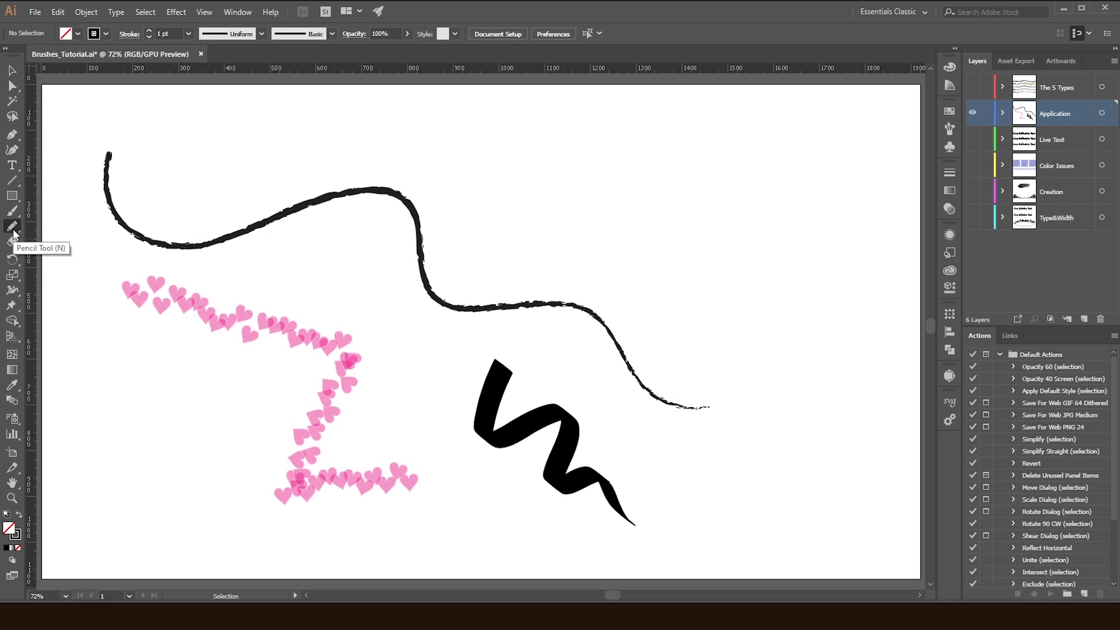
mouse_move(541, 136)
left_mouse_down()
mouse_move(556, 163)
mouse_move(677, 199)
mouse_move(712, 238)
mouse_move(731, 298)
mouse_move(812, 350)
left_mouse_up()
left_click(13, 71)
left_click(705, 180)
left_click_drag(740, 197, 694, 227)
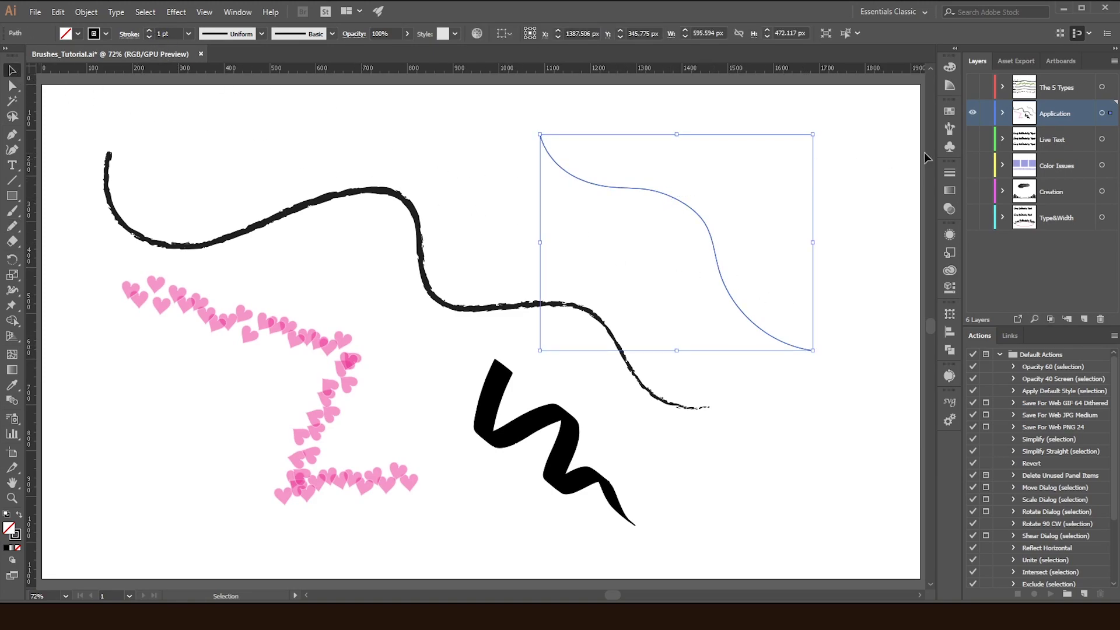
Apply the Charcoal - Pencil art brush to the newly drawn wavy path.
left_click(950, 129)
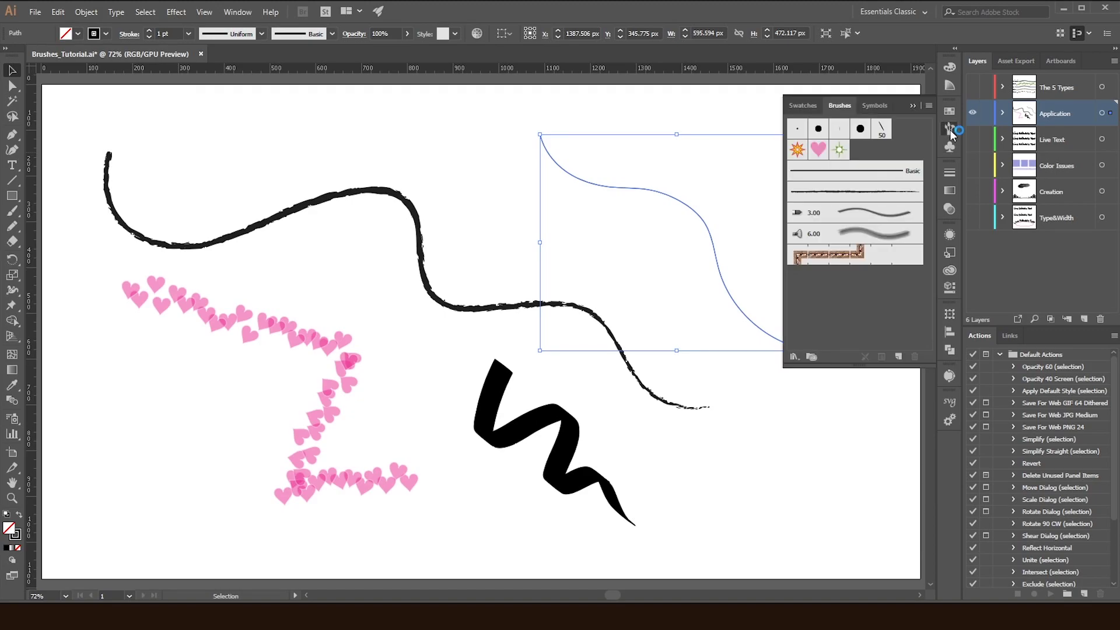
left_click(869, 199)
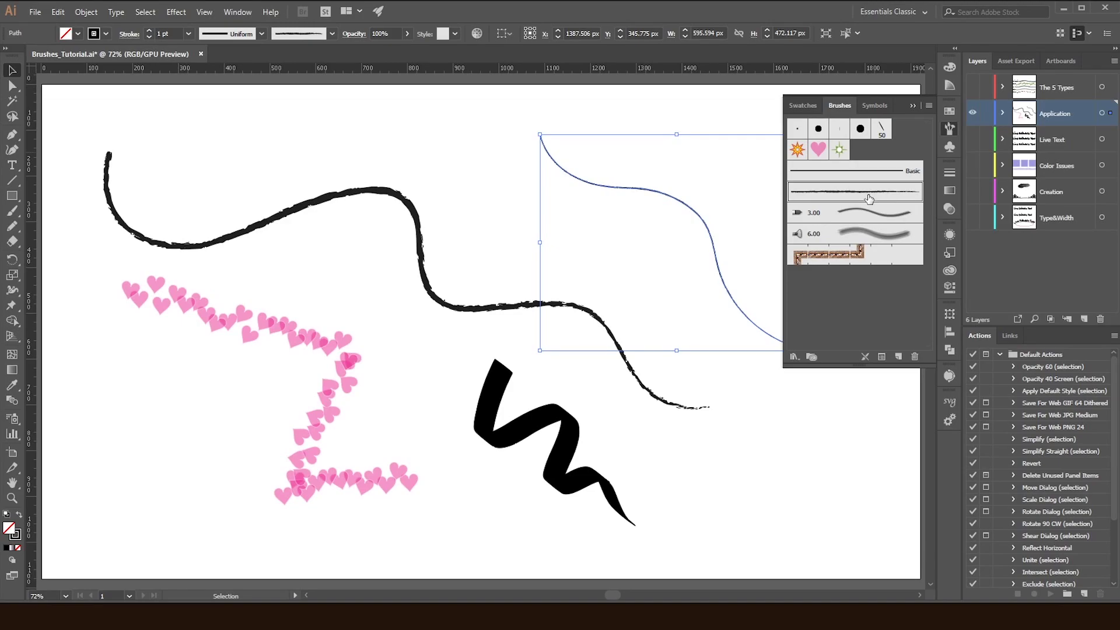
left_click(660, 110)
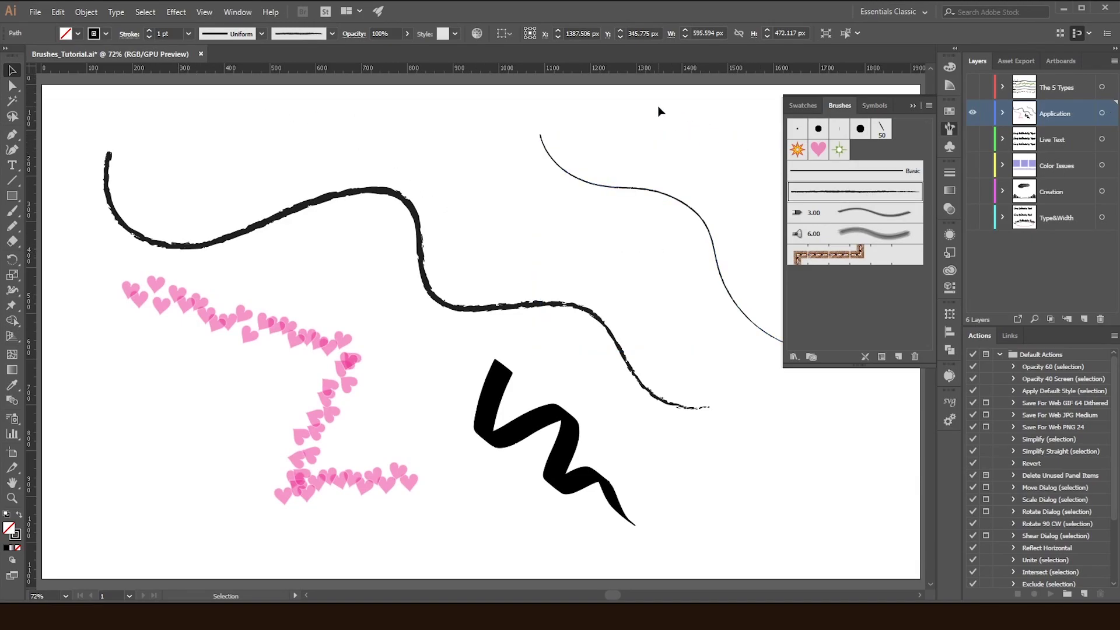
Set the stroke weight of the new charcoal path to 11 pt.
left_click(910, 105)
left_click_drag(458, 115, 612, 198)
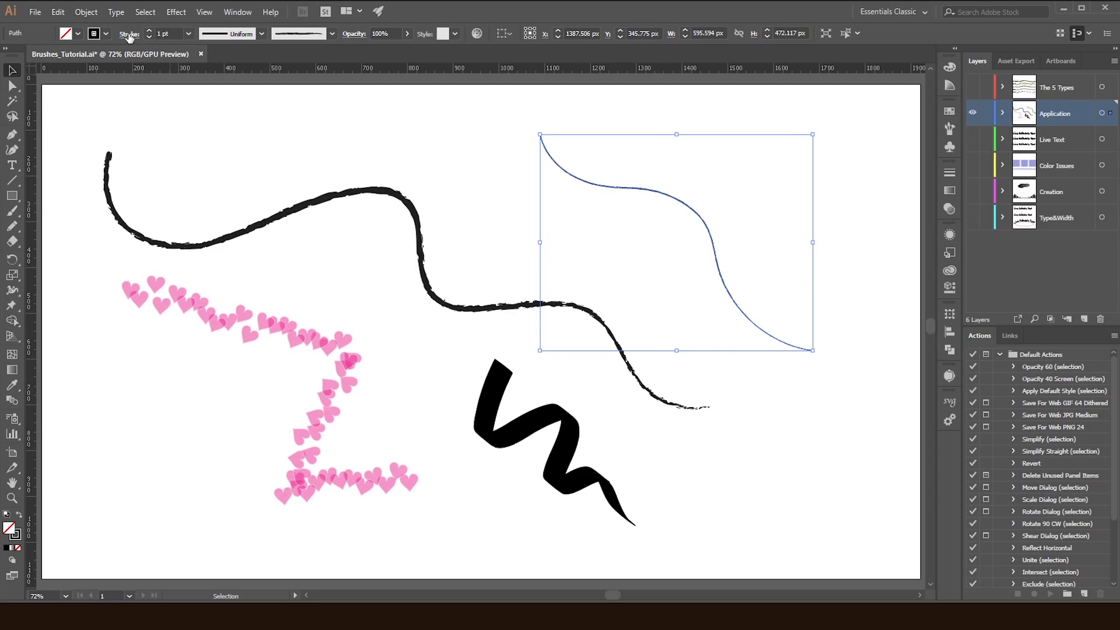
left_click(150, 30)
left_click(149, 31)
left_click(150, 30)
left_click(149, 30)
left_click(149, 30)
left_click(149, 30)
left_click(149, 31)
left_click(149, 30)
left_click(149, 31)
left_click(149, 30)
left_click(558, 237)
left_click(713, 238)
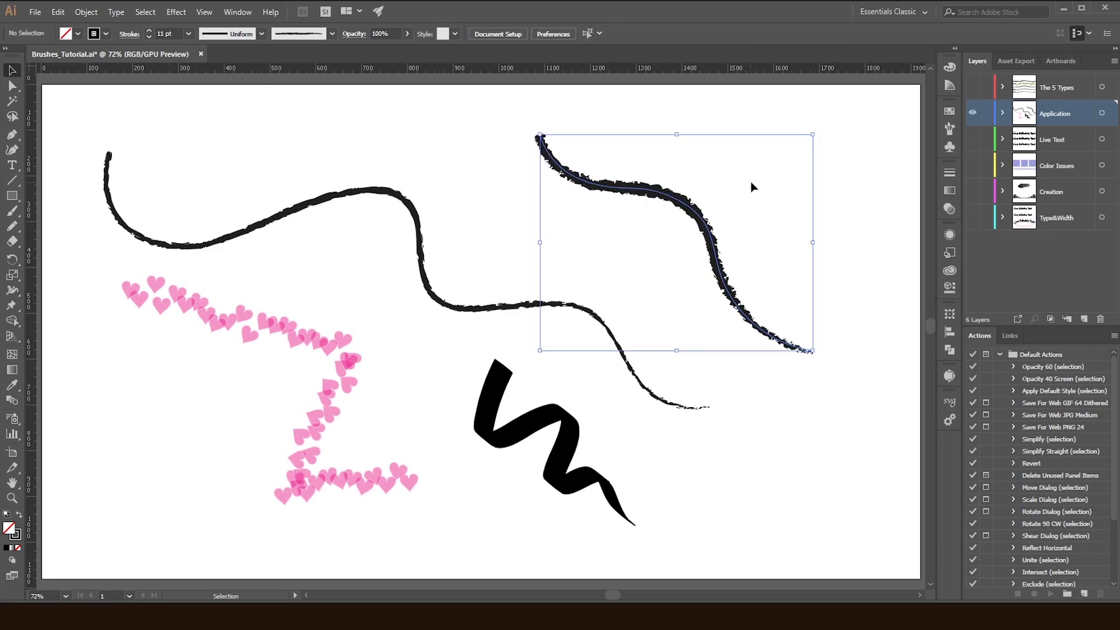
Try the Hearts scatter brush and the 50 pt. Flat calligraphic brush on the 11 pt charcoal path.
left_click(950, 130)
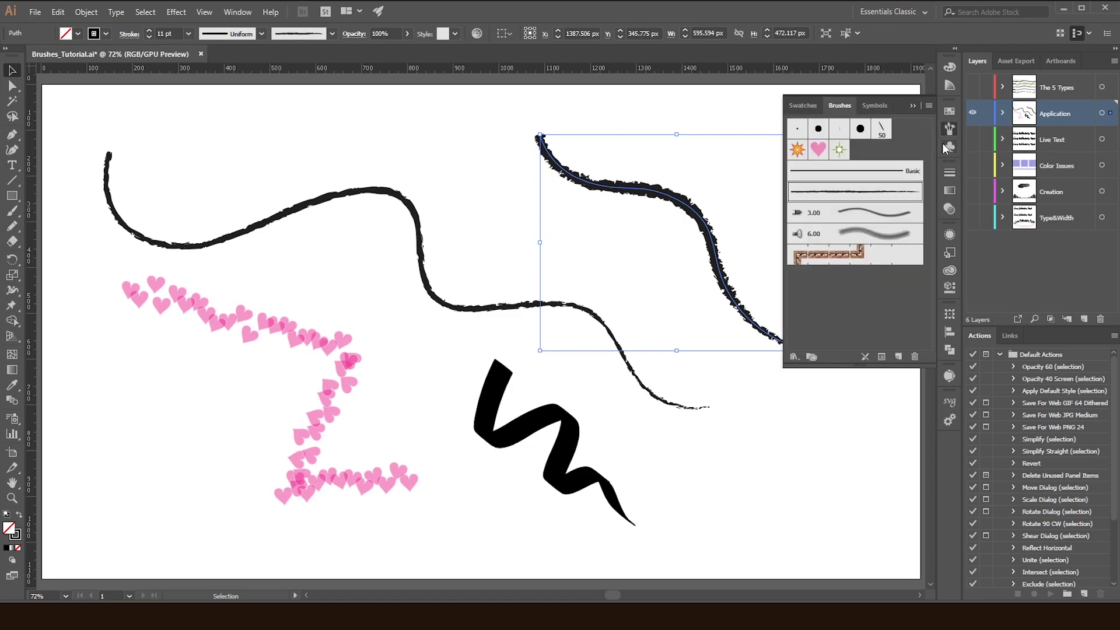
left_click(817, 150)
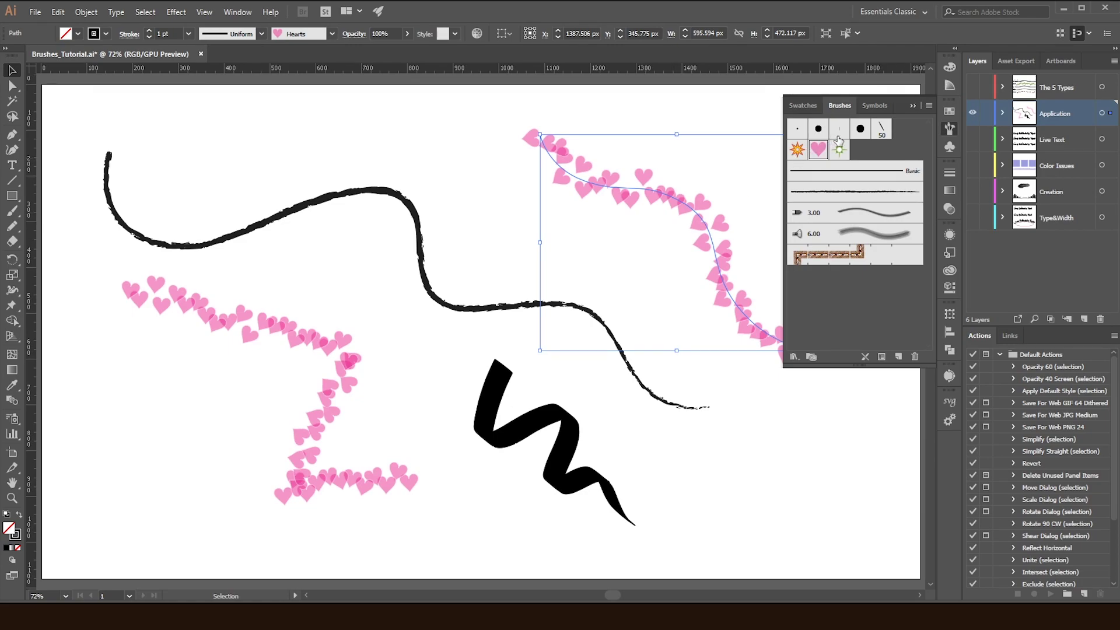
left_click(882, 130)
left_click(475, 169)
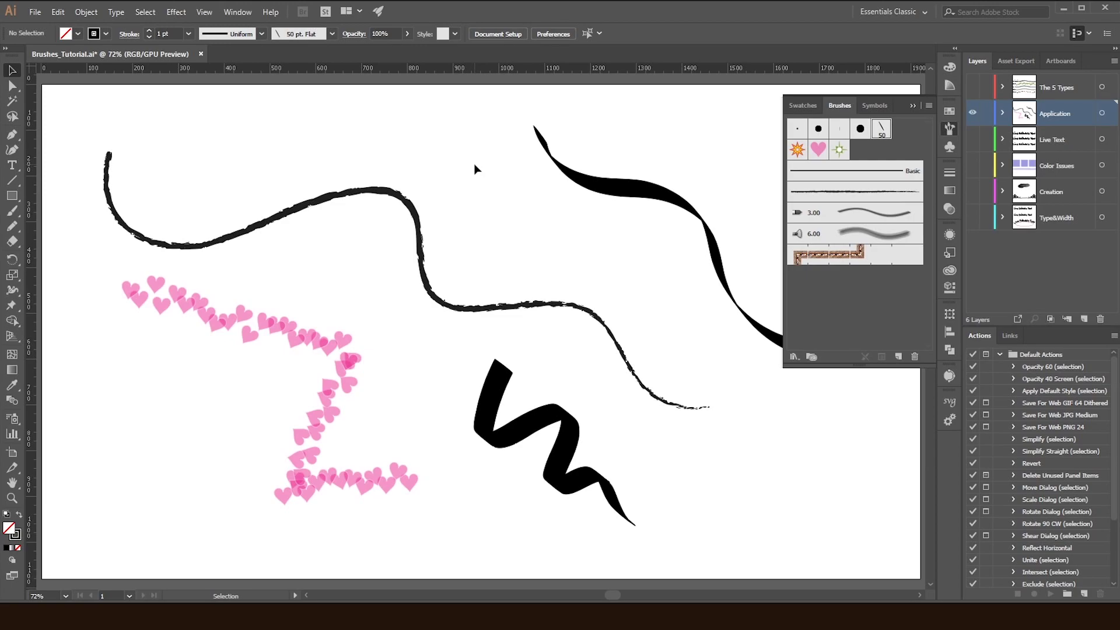
mouse_move(506, 121)
left_mouse_down()
mouse_move(650, 187)
mouse_move(675, 212)
left_mouse_up()
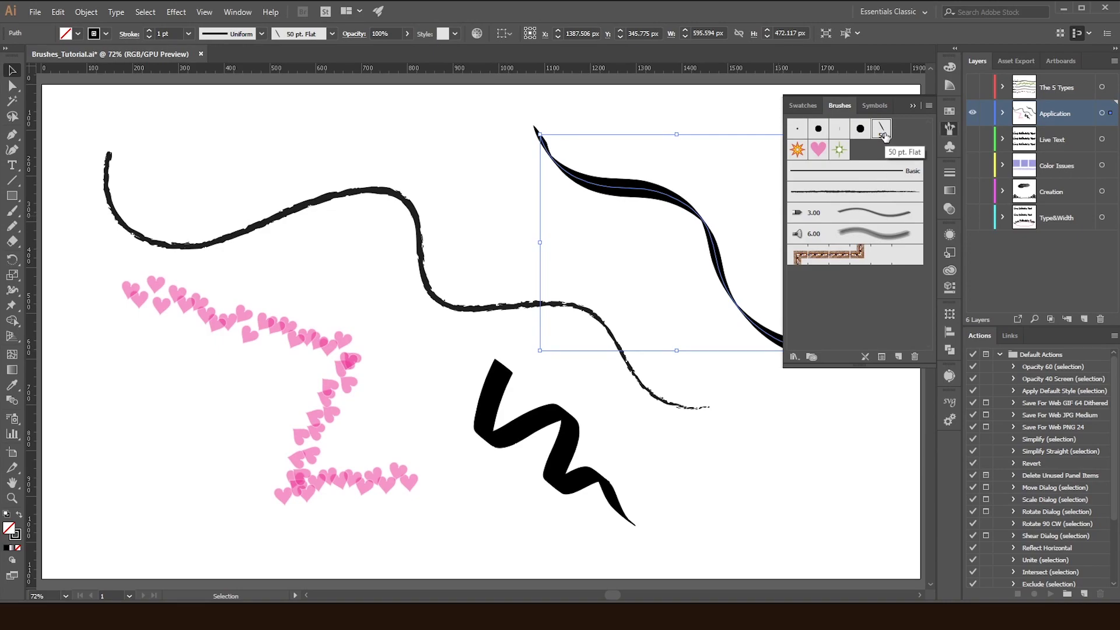
Reapply the Charcoal - Pencil brush to the selected path and set its stroke weight to 11 pt.
left_click(860, 191)
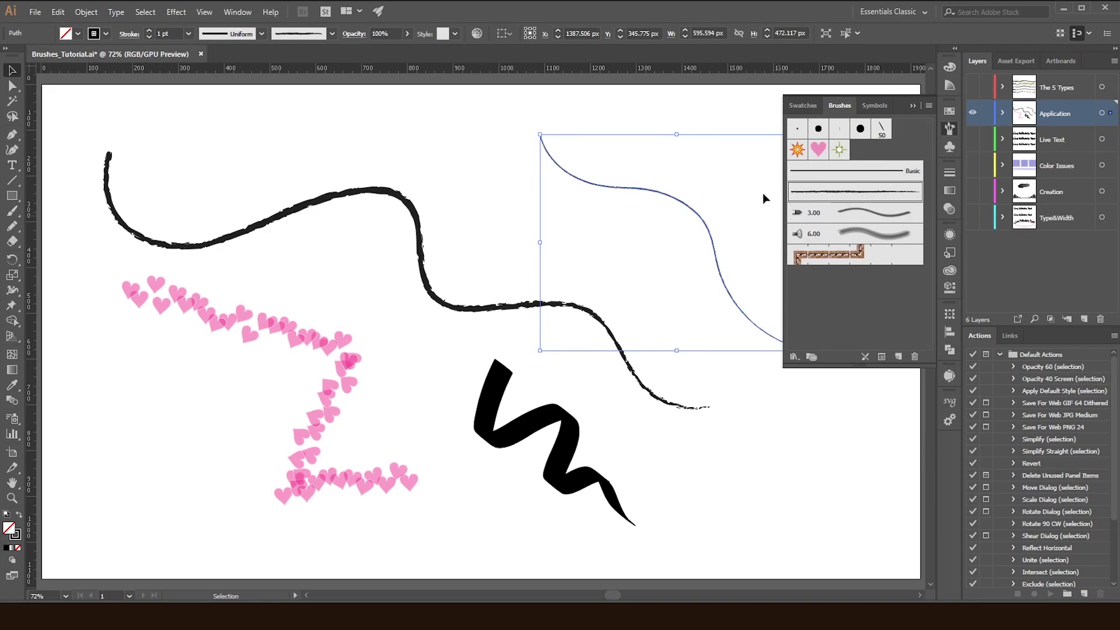
left_click(150, 30)
left_click(151, 31)
left_click(151, 31)
left_click(150, 31)
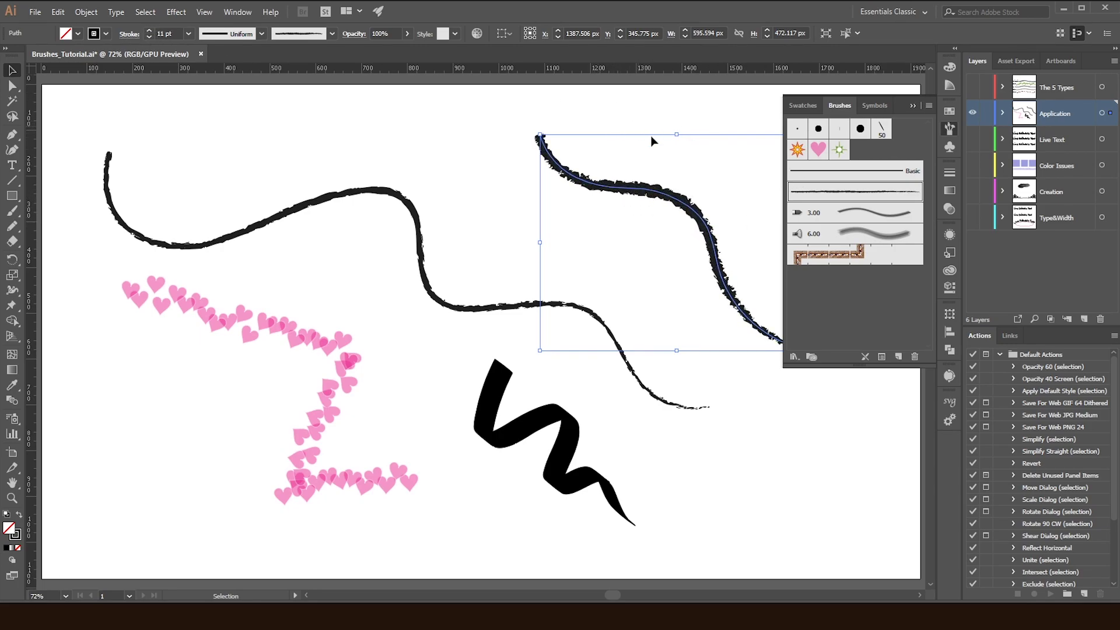
Preview the Charcoal - Pencil brush definition at fixed widths of 173%, 45% and 257%, and discard the changes.
double_click(847, 192)
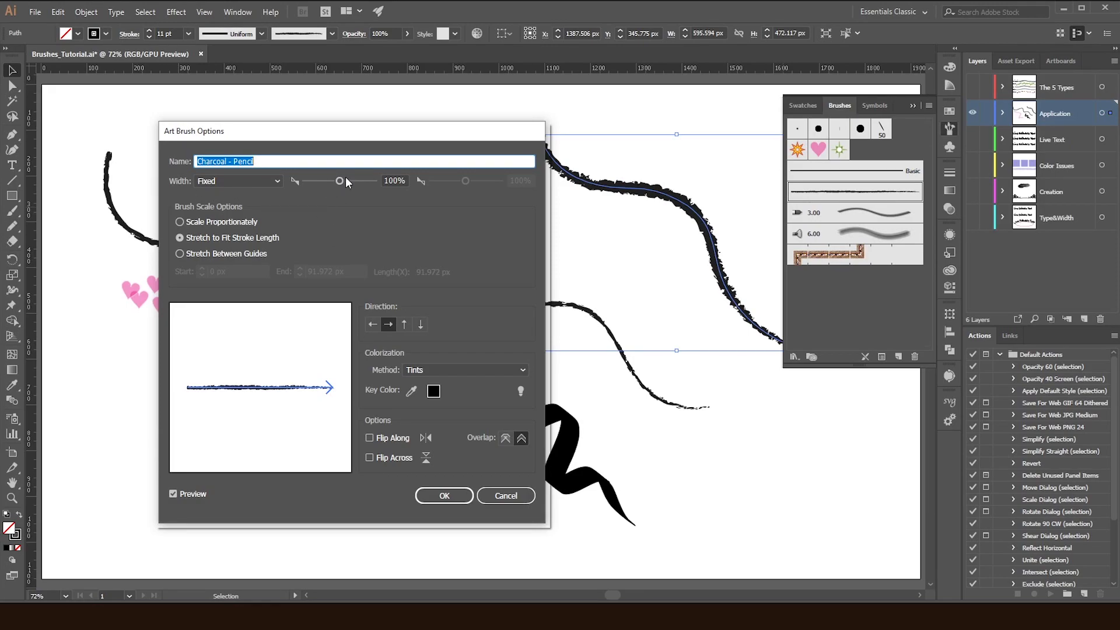
left_click_drag(340, 180, 349, 181)
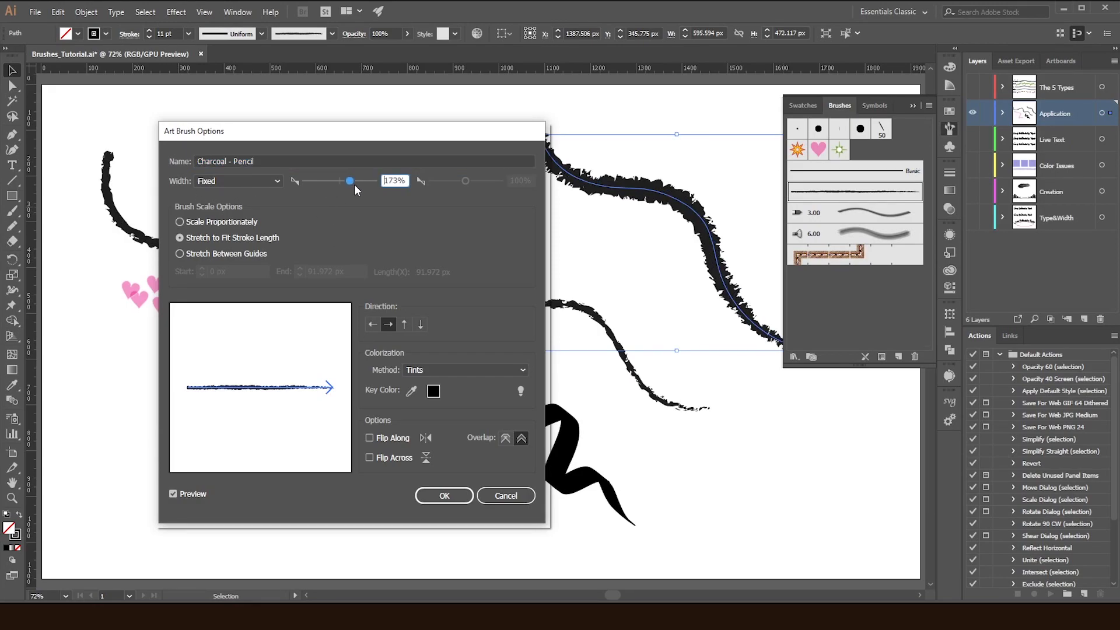
left_click_drag(393, 135, 328, 128)
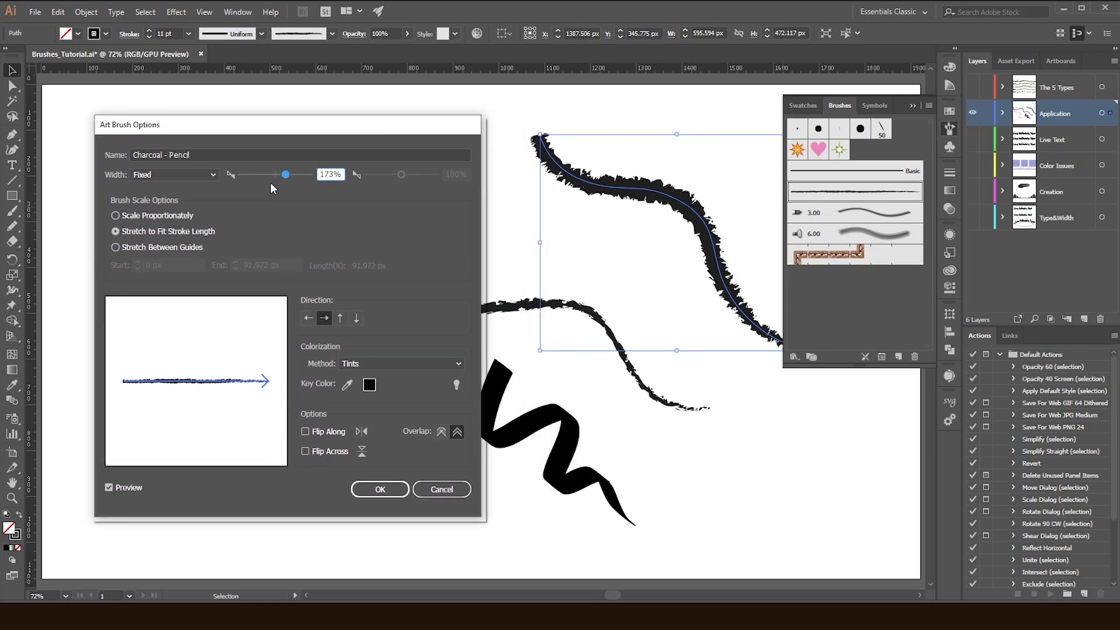
mouse_move(289, 177)
left_mouse_down()
mouse_move(302, 177)
mouse_move(257, 171)
left_mouse_up()
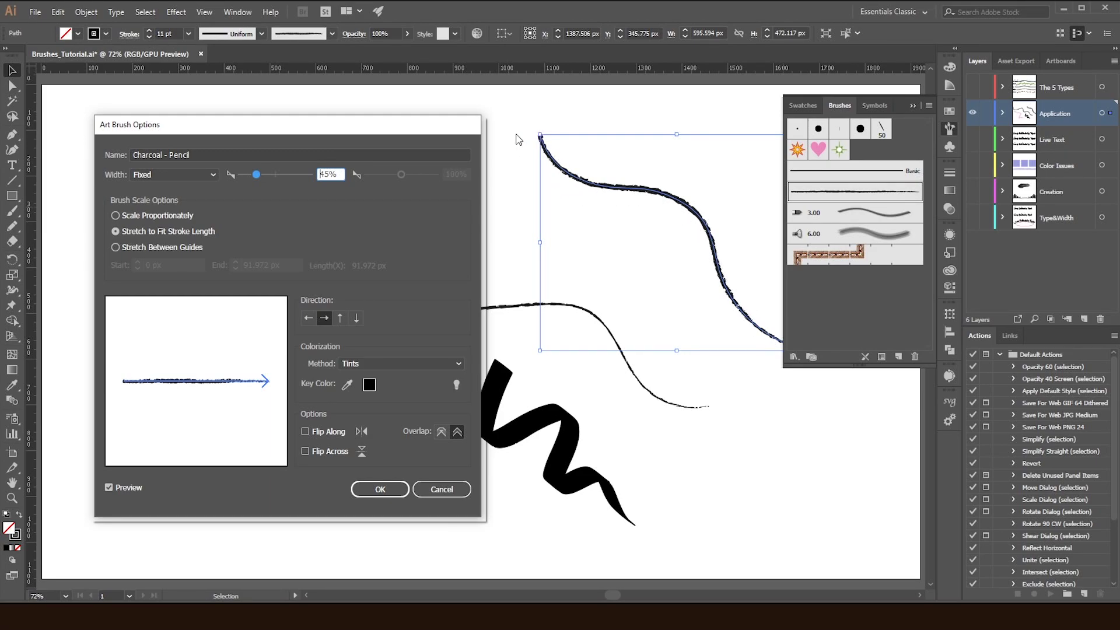
left_click_drag(362, 130, 916, 175)
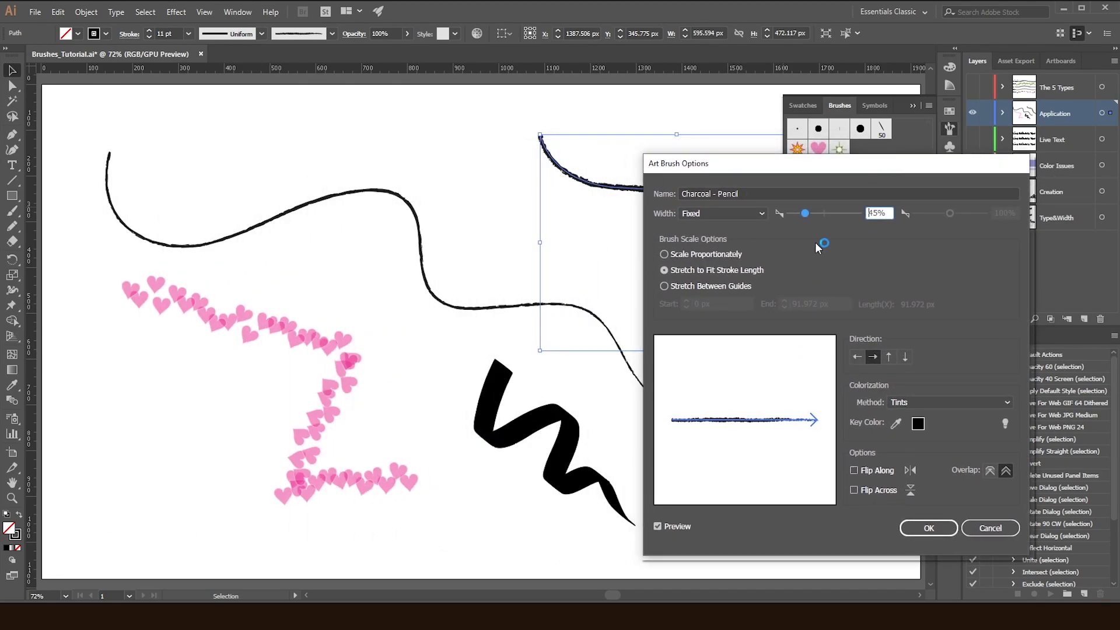
left_click_drag(807, 214, 840, 214)
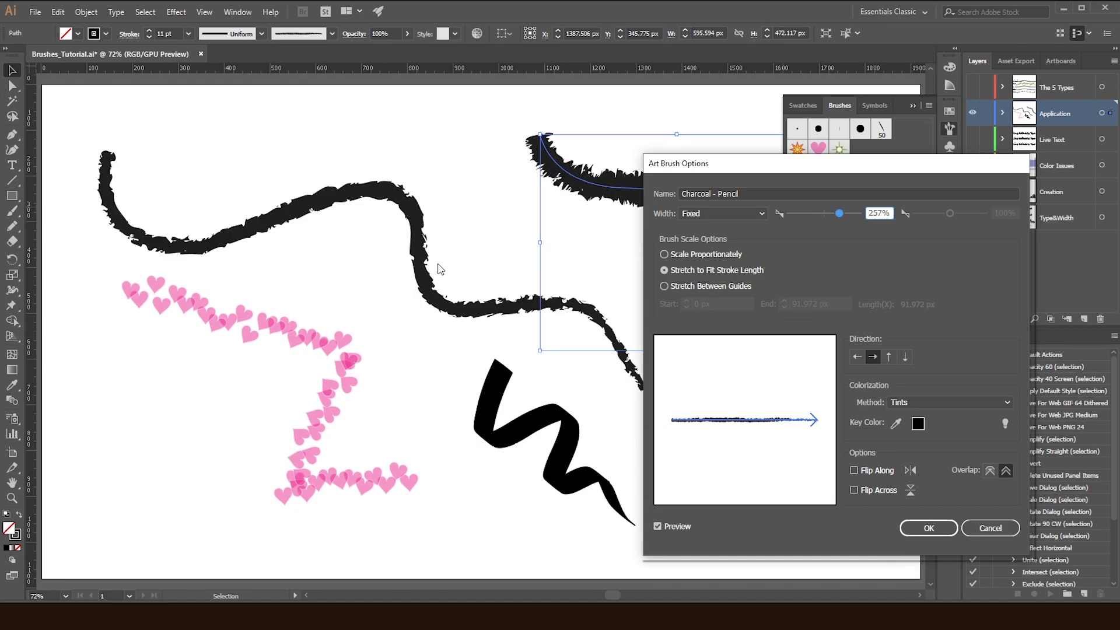
left_click_drag(842, 165, 454, 152)
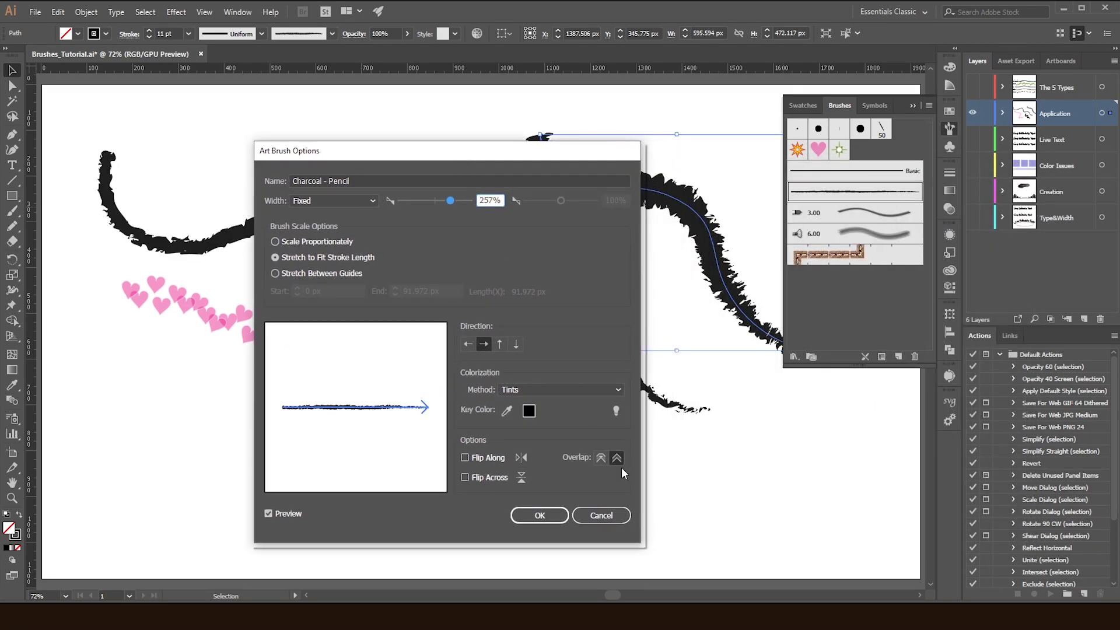
left_click(601, 516)
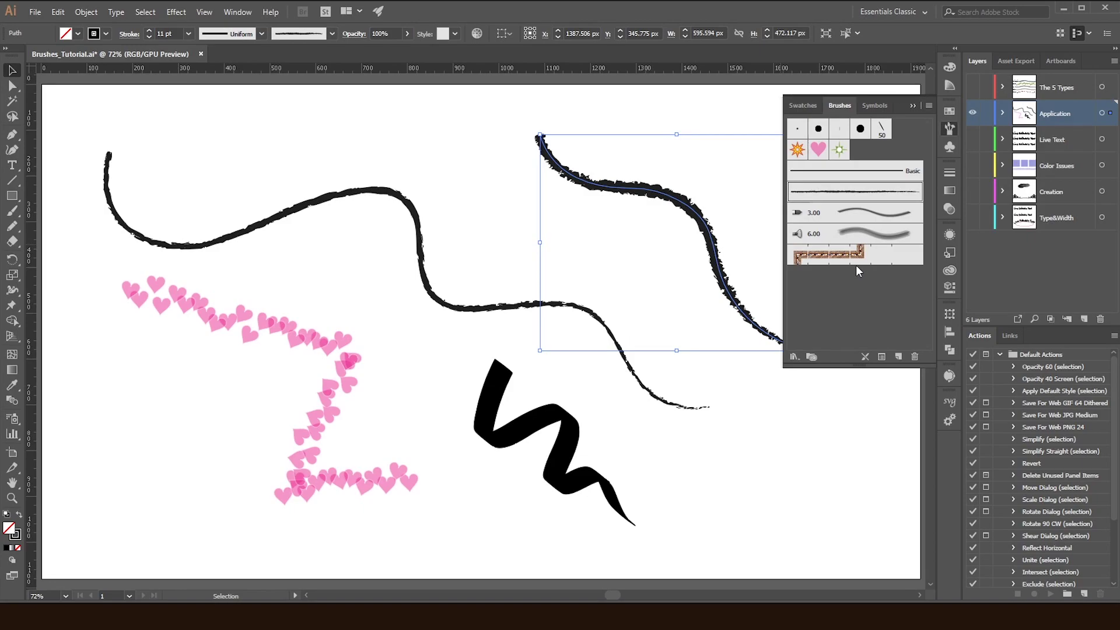
Preview the selected path's own brush stroke at fixed sizes of 654% and 407%, and discard the changes.
left_click(882, 357)
left_click_drag(398, 252, 386, 356)
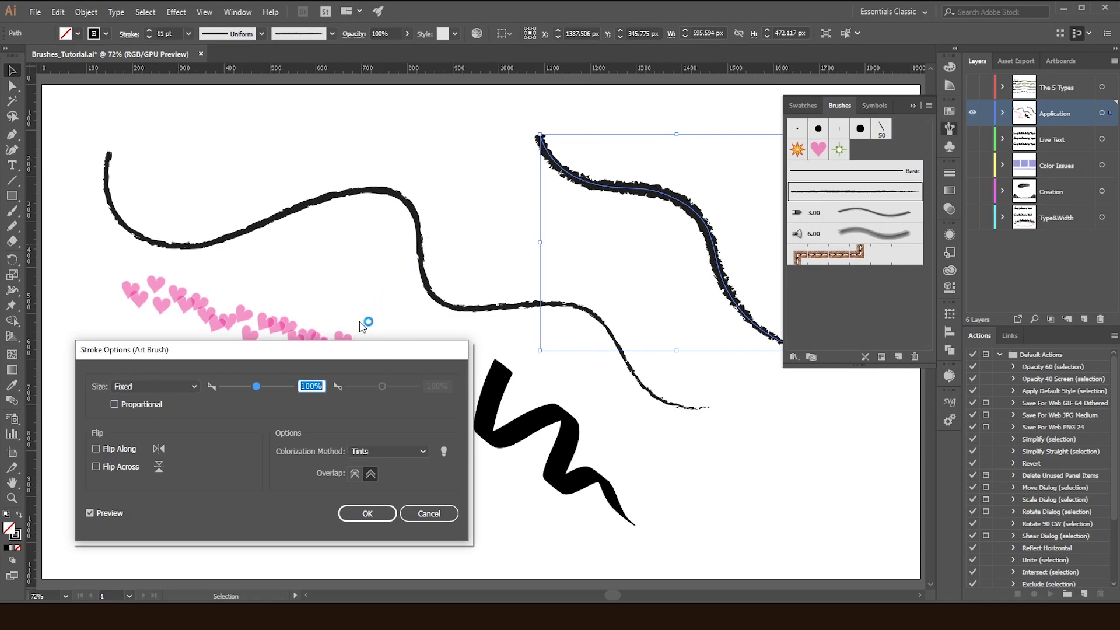
left_click_drag(263, 385, 277, 388)
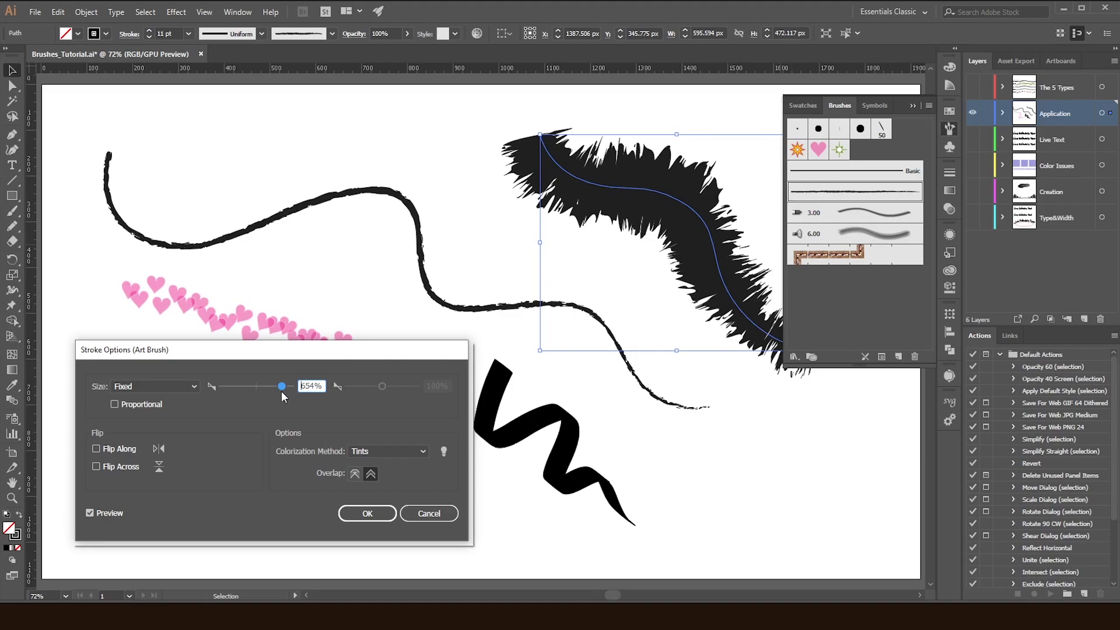
mouse_move(267, 388)
left_mouse_down()
mouse_move(230, 391)
mouse_move(273, 381)
mouse_move(280, 390)
mouse_move(228, 390)
mouse_move(275, 389)
left_mouse_up()
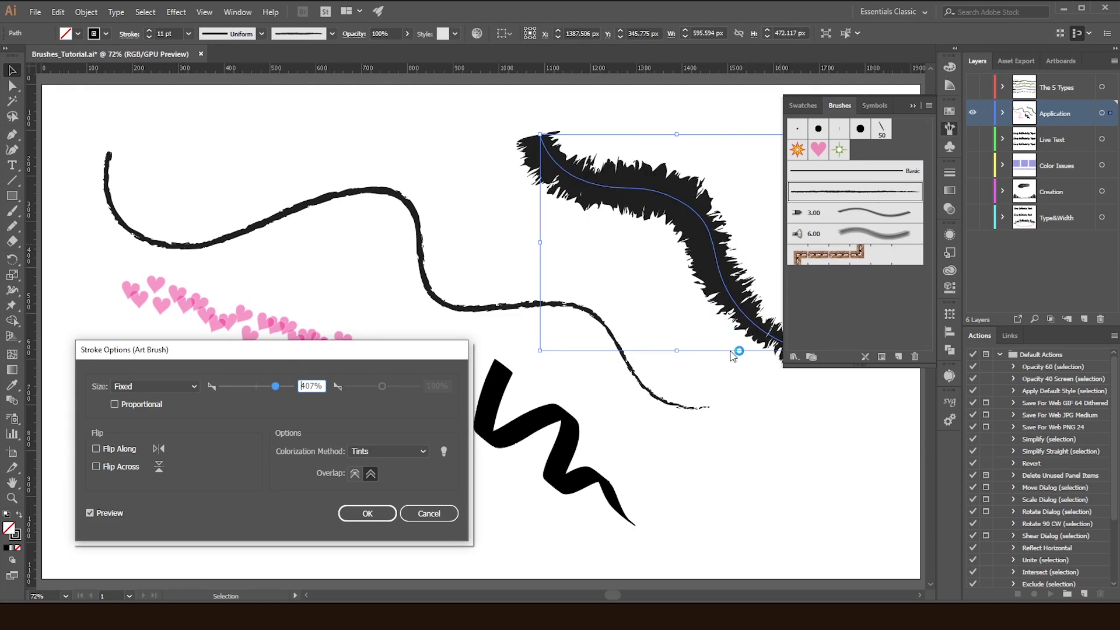
left_click(428, 514)
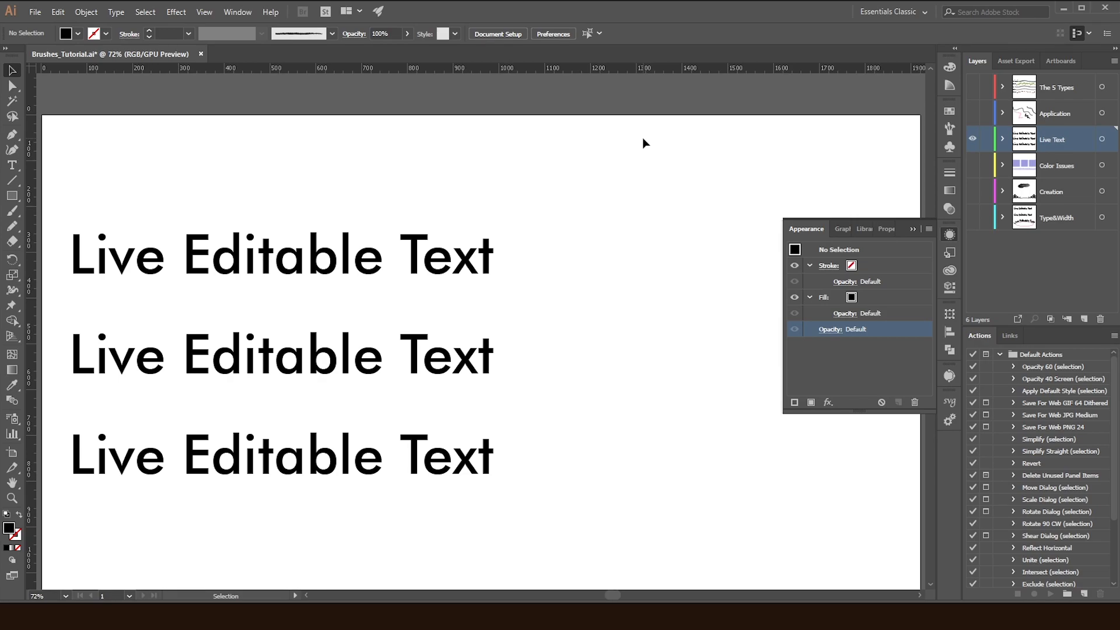
Try inserting "changes" before "Editable" in the first text line, and restore the wording to "Live Editable Text".
mouse_move(125, 210)
left_mouse_down()
mouse_move(281, 313)
mouse_move(274, 306)
left_mouse_up()
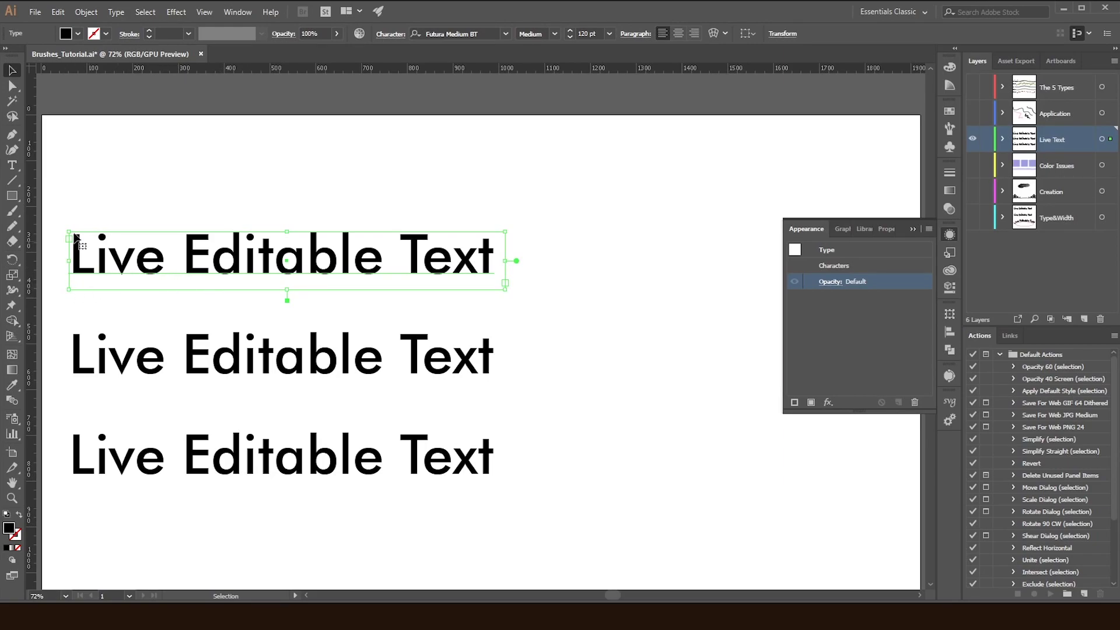
left_click(12, 165)
mouse_move(154, 253)
left_mouse_down()
mouse_move(224, 257)
mouse_move(190, 269)
left_mouse_up()
type("changes")
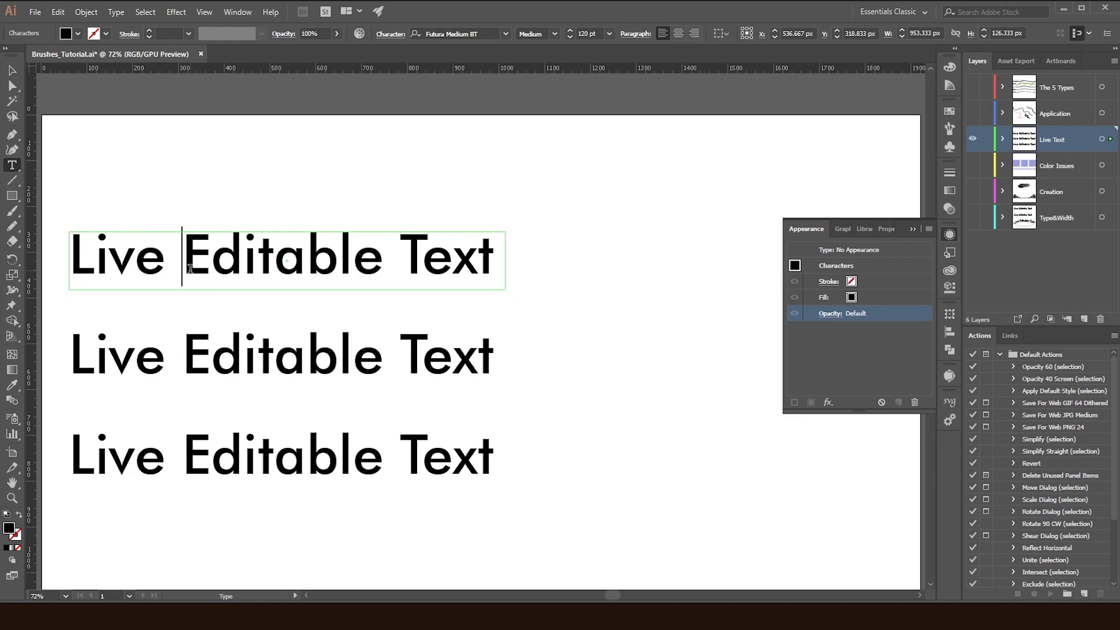
key("BackSpace")
key("BackSpace")
key("BackSpace")
key("BackSpace")
key("BackSpace")
key("BackSpace")
key("BackSpace")
key("BackSpace")
key("BackSpace")
key("BackSpace")
key("BackSpace")
key("BackSpace")
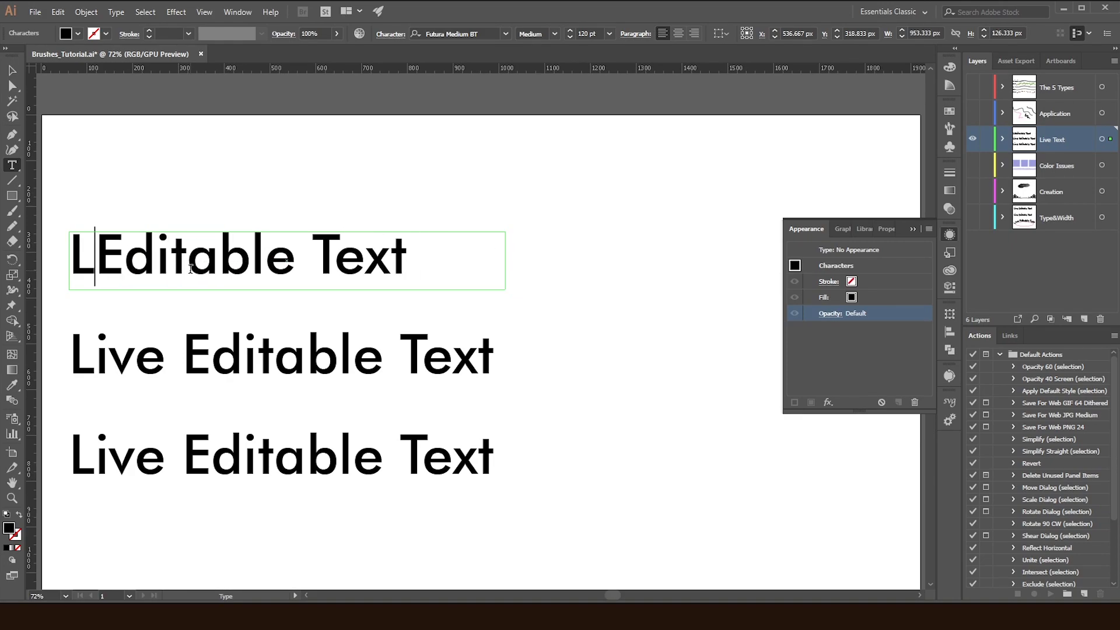
type("ive")
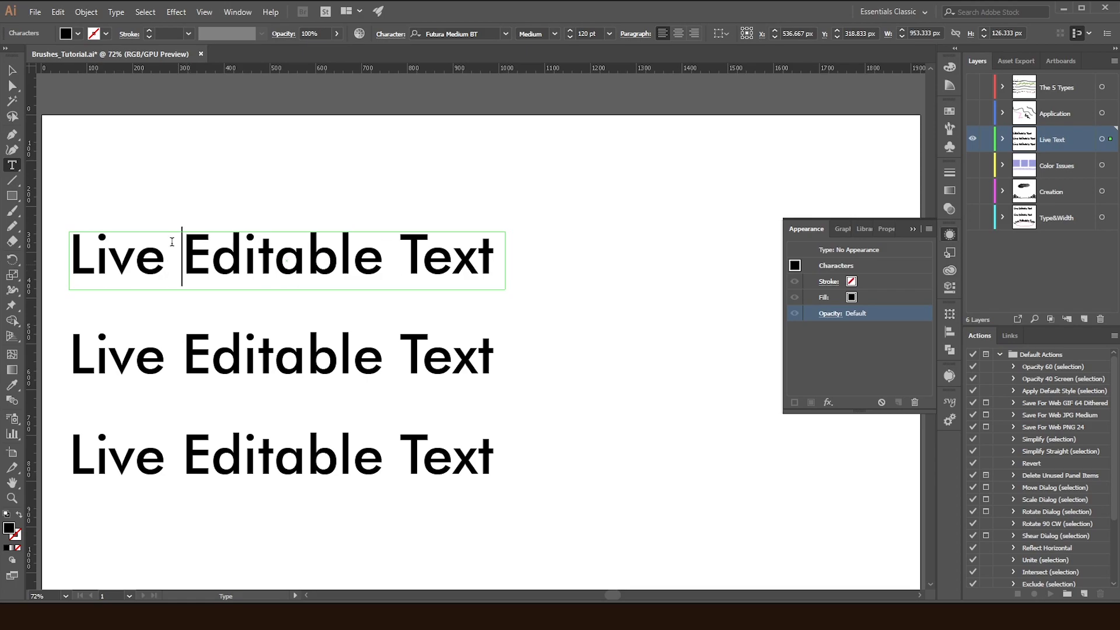
key("Escape")
Give the first "Live Editable Text" line a solid black stroke with a weight of 7 pt.
left_click_drag(184, 169, 527, 292)
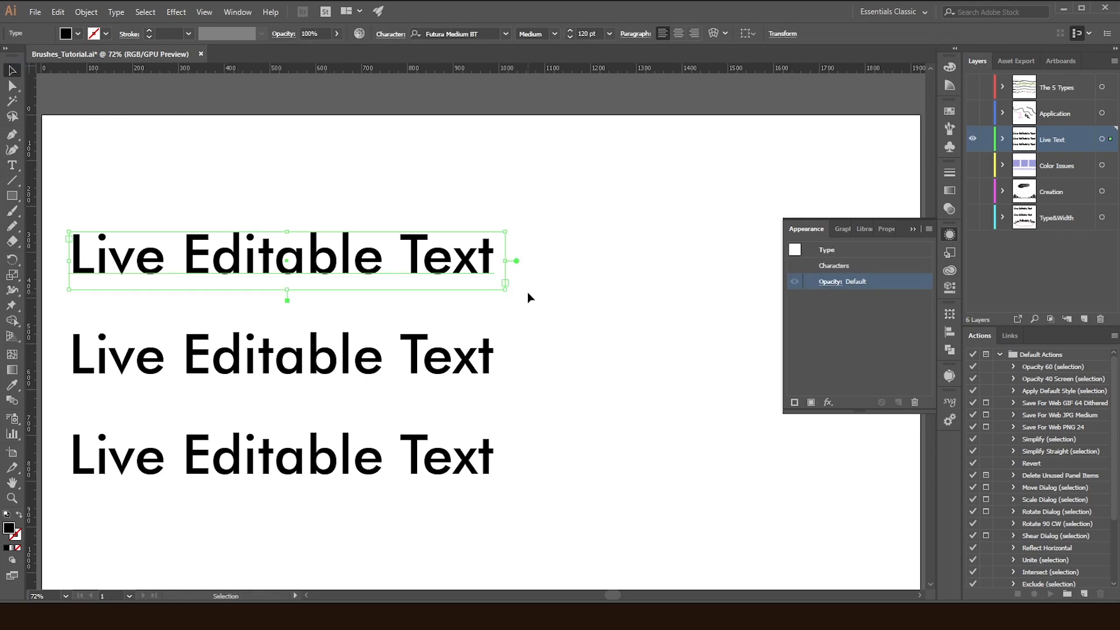
left_click(18, 536)
left_click(6, 548)
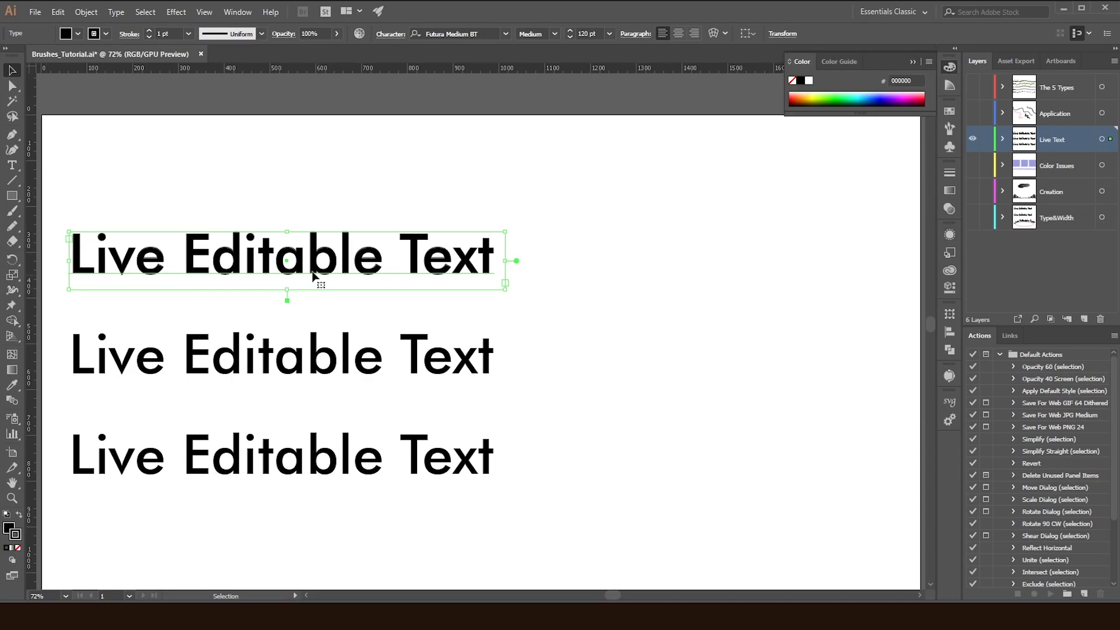
left_click(150, 30)
left_click(149, 31)
left_click(150, 31)
left_click(149, 31)
left_click(150, 31)
left_click(149, 31)
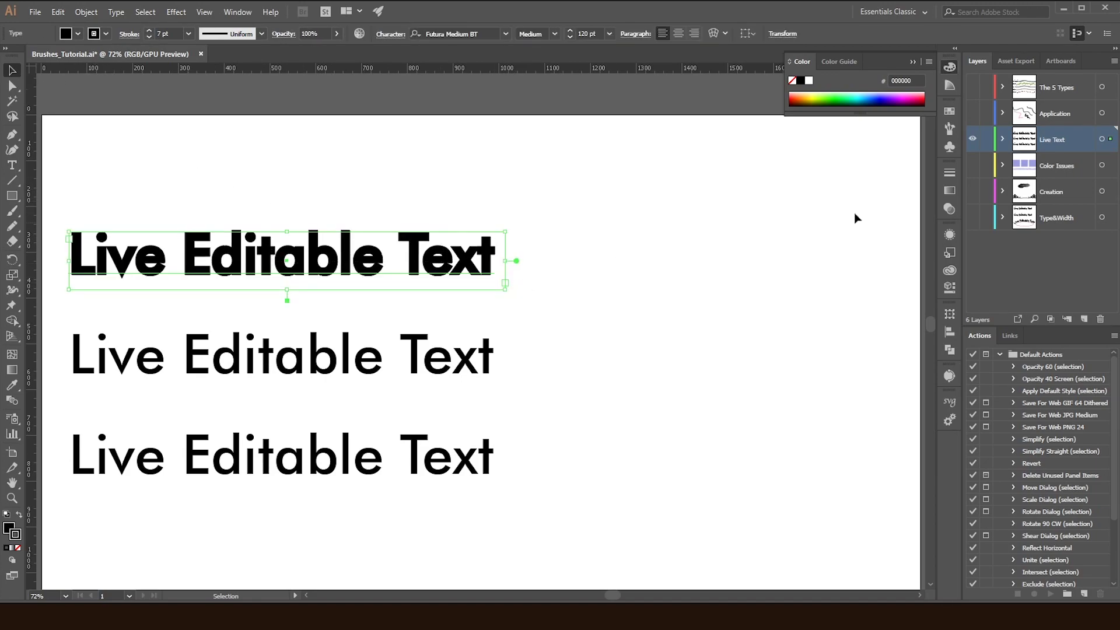
Try to apply the Charcoal - Pencil brush to the first text line, dismissing its brush options without changes.
left_click(950, 129)
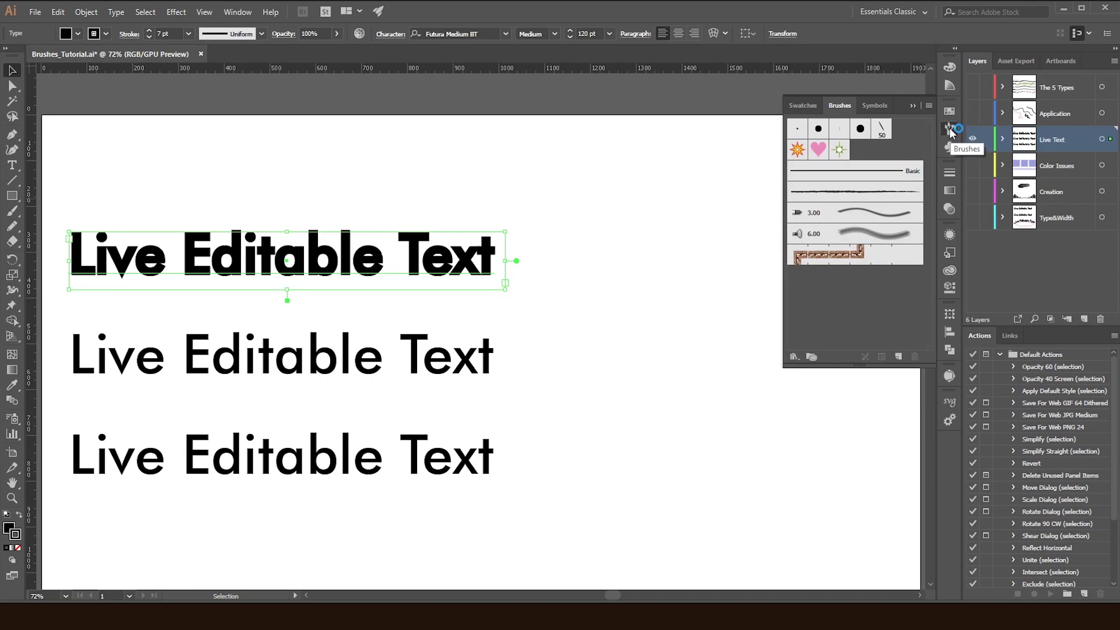
double_click(873, 195)
left_click(601, 515)
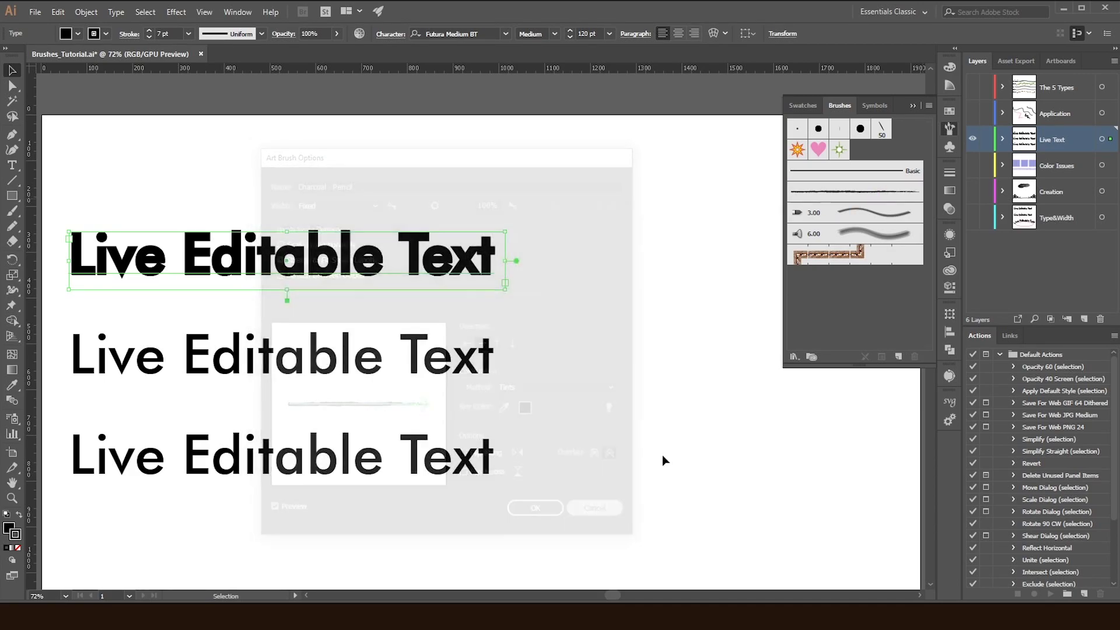
double_click(865, 197)
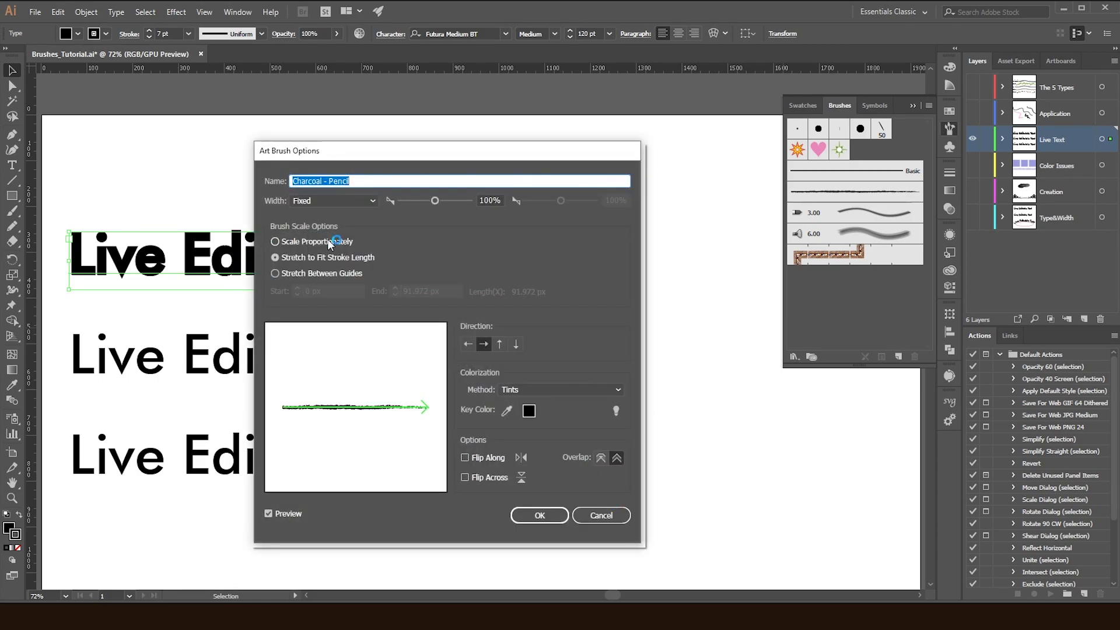
left_click(600, 515)
left_click(538, 258)
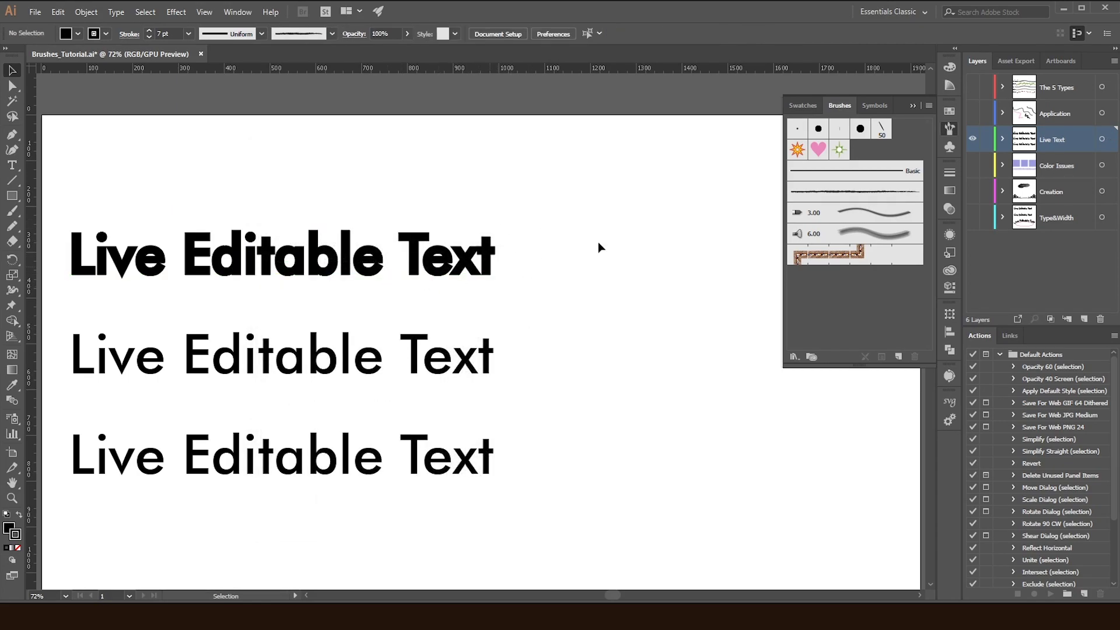
left_click_drag(570, 213, 458, 266)
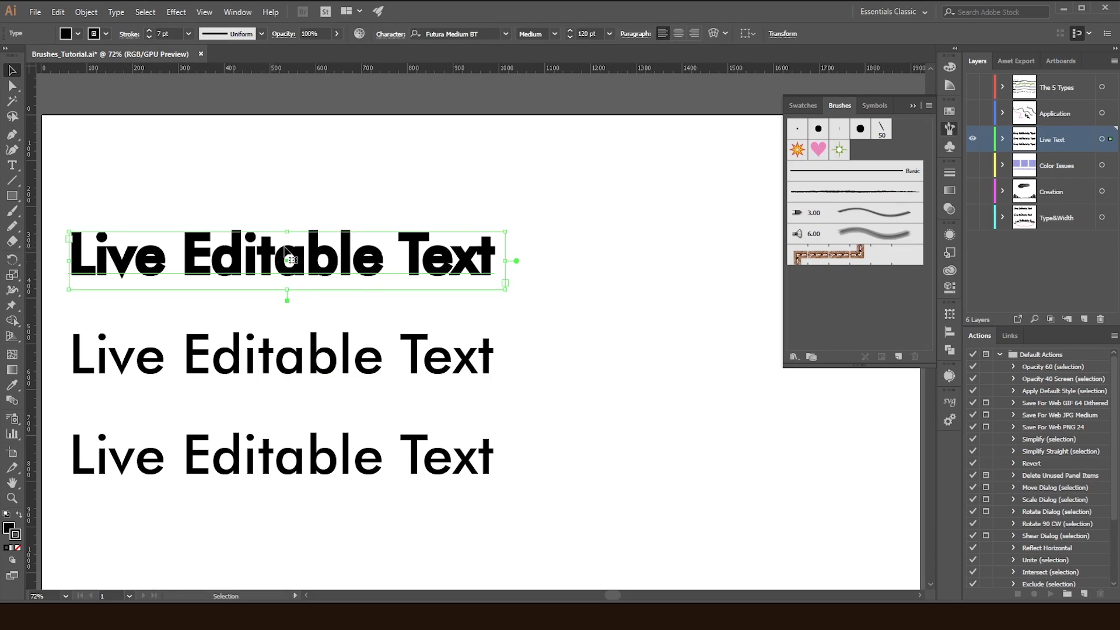
mouse_move(547, 342)
left_mouse_down()
mouse_move(475, 358)
mouse_move(414, 397)
left_mouse_up()
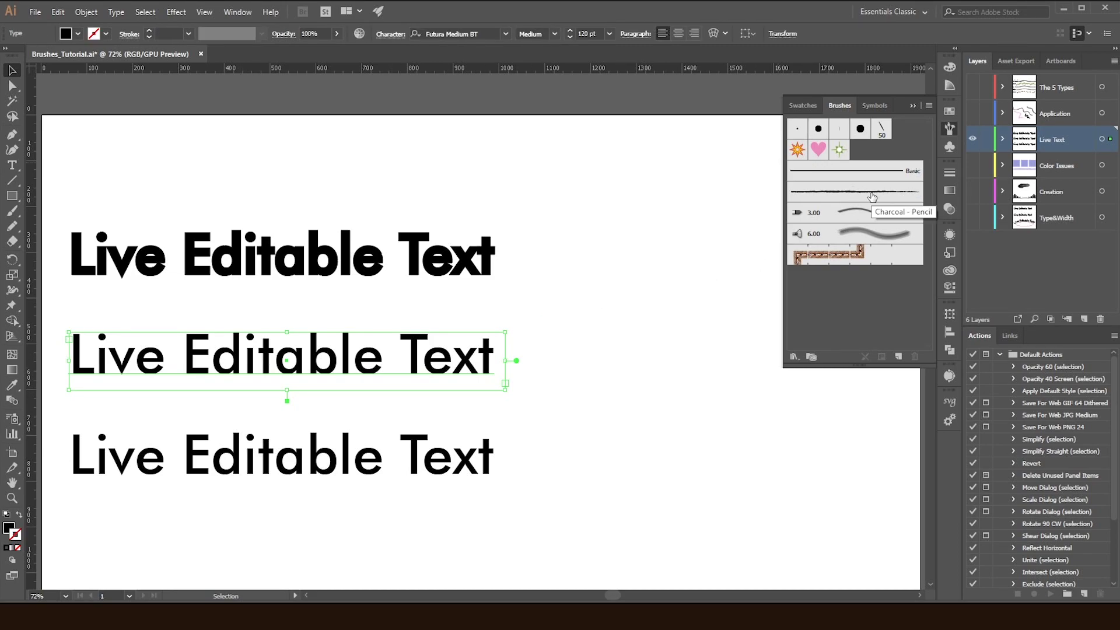
left_click_drag(206, 203, 345, 299)
left_click_drag(241, 417, 317, 516)
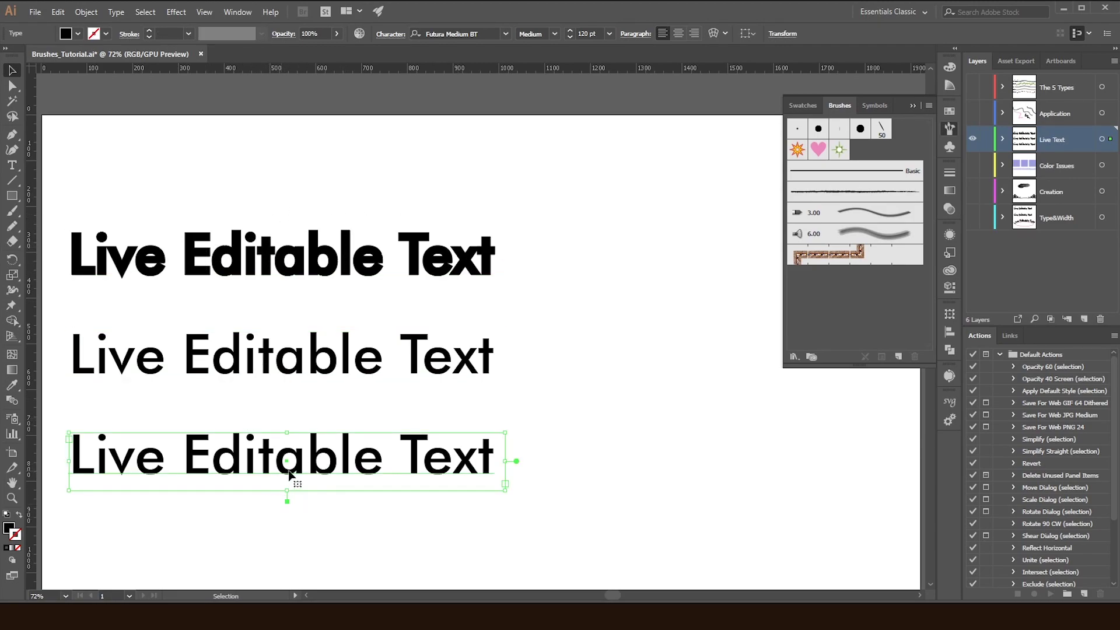
left_click_drag(308, 201, 330, 280)
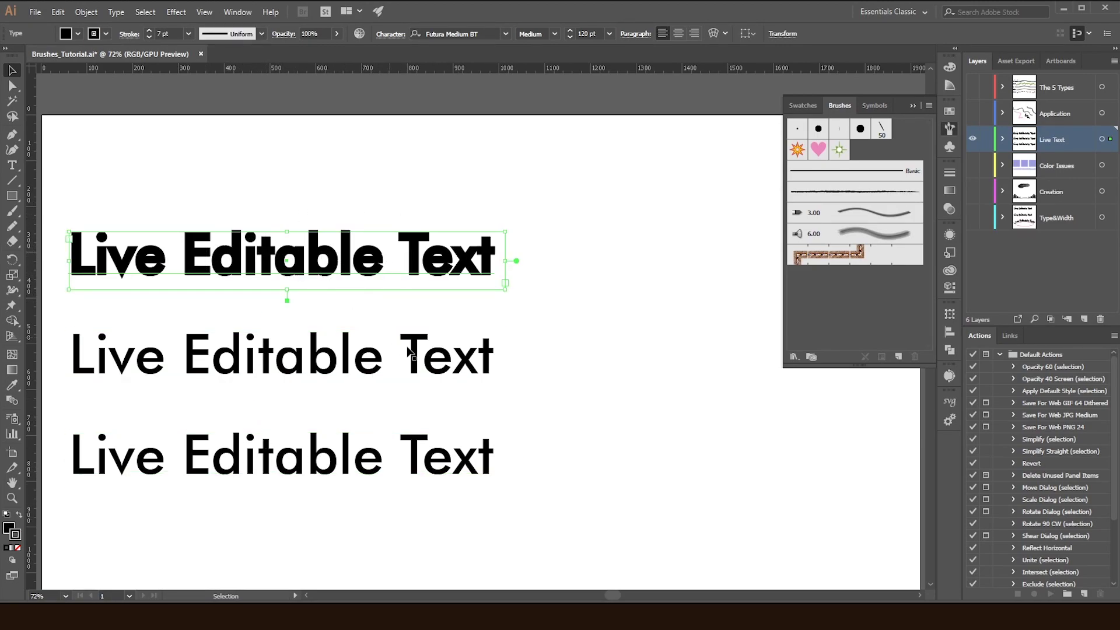
Add a new black 1 pt stroke to the appearance of the second "Live Editable Text" line.
left_click_drag(519, 328, 426, 382)
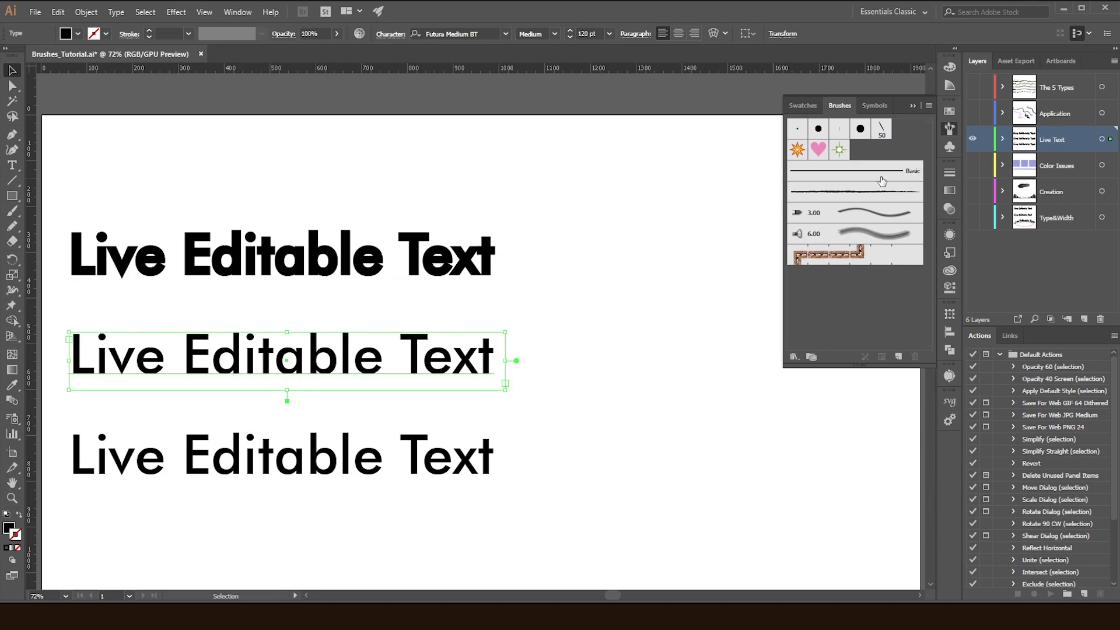
left_click(912, 106)
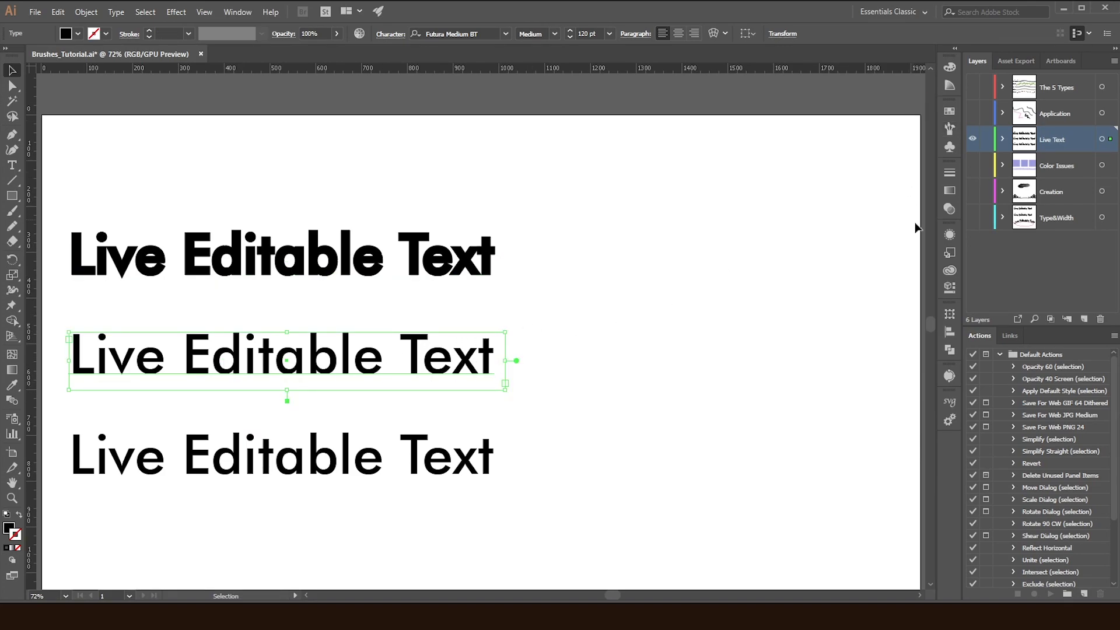
left_click(951, 236)
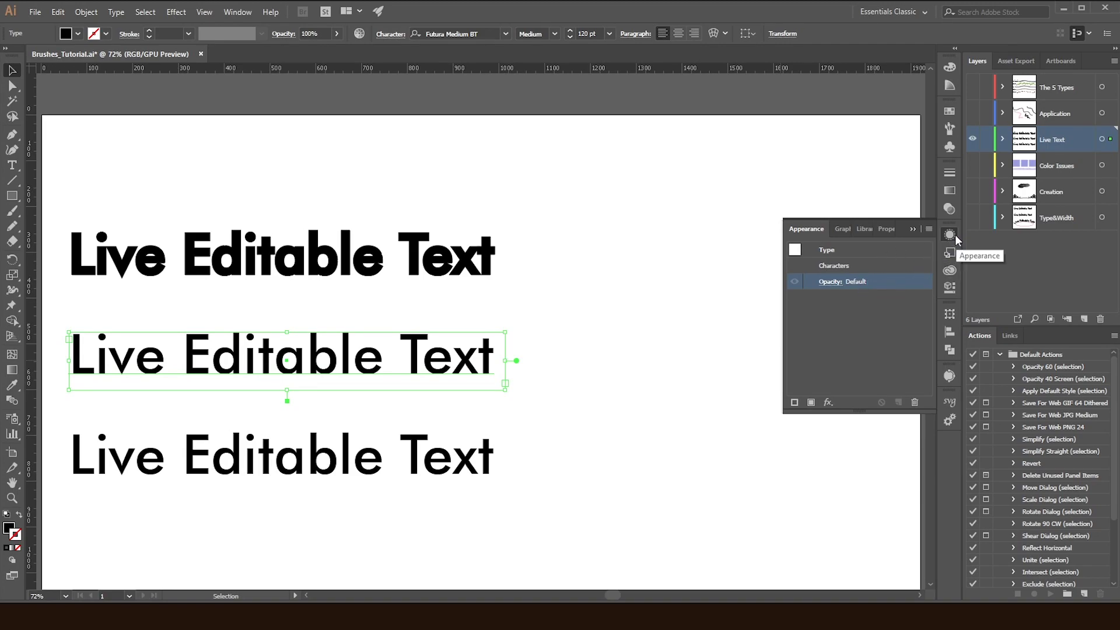
left_click(237, 12)
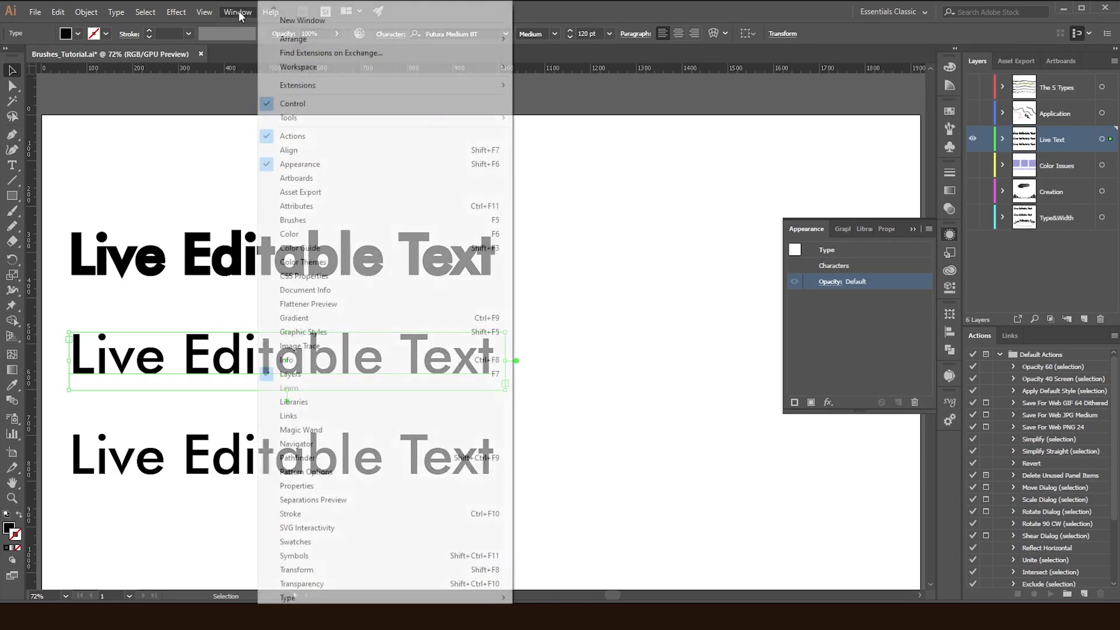
left_click(497, 168)
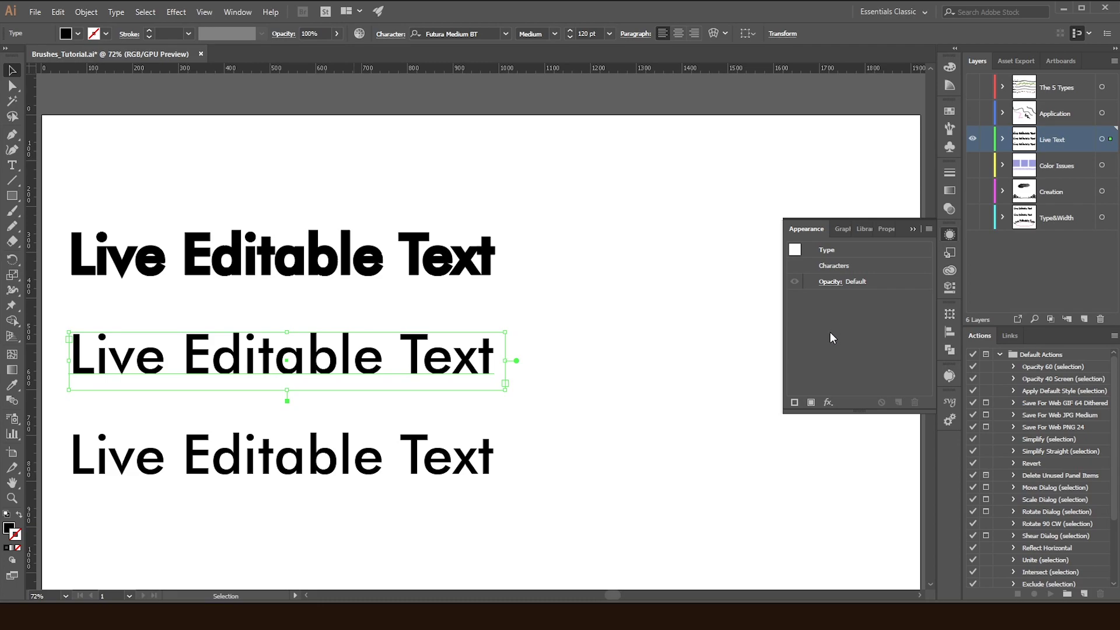
left_click(794, 402)
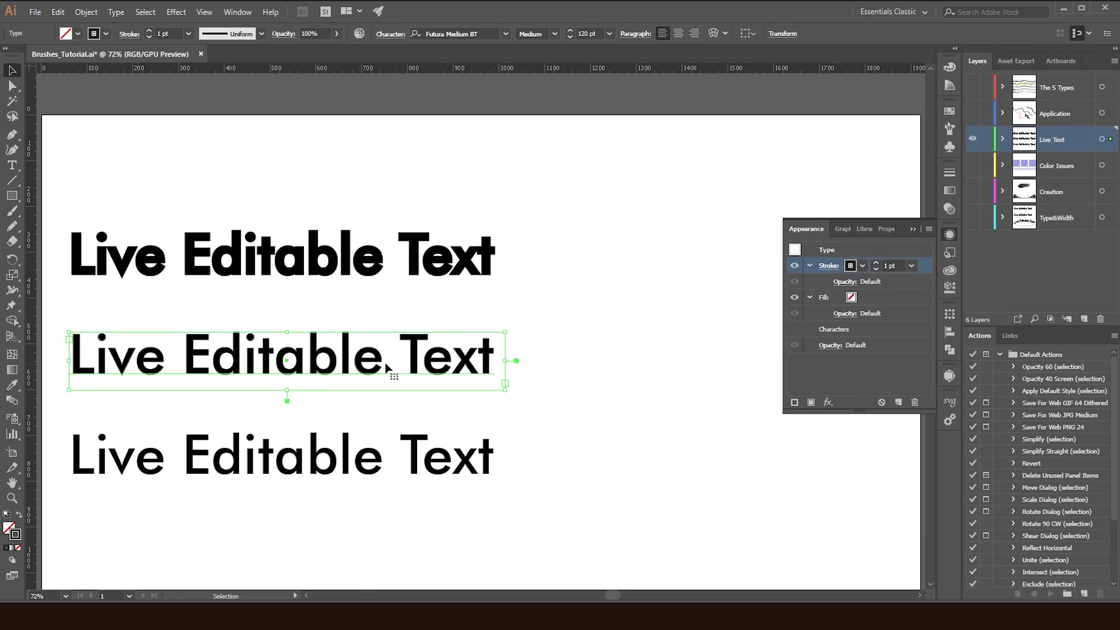
Apply the Charcoal - Pencil brush to the second text line's stroke and set its weight to 4 pt.
left_click(953, 128)
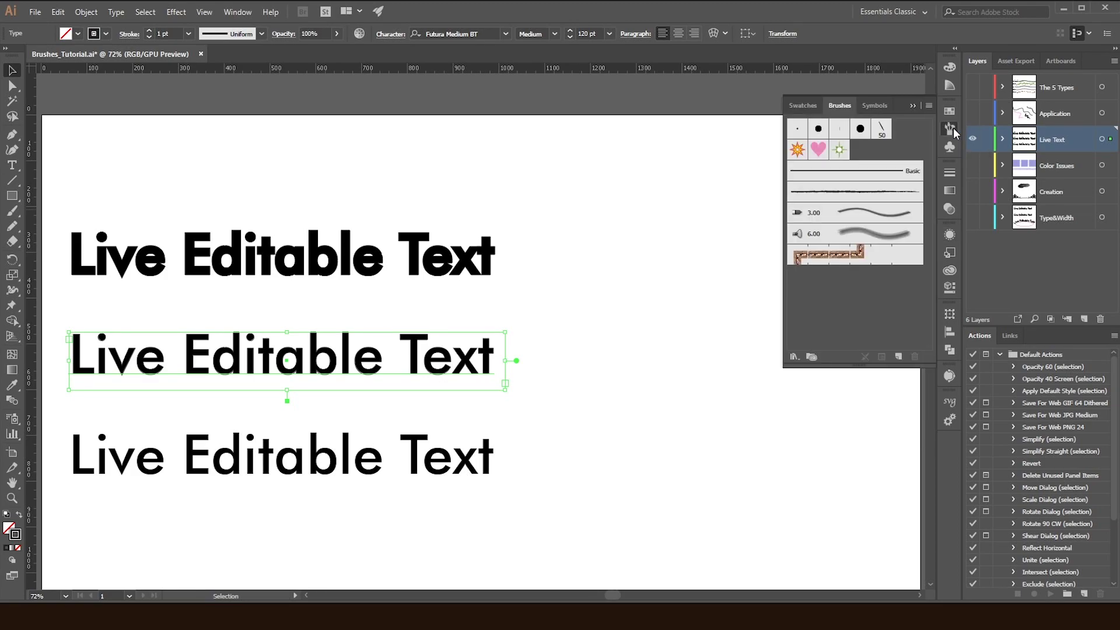
left_click(844, 198)
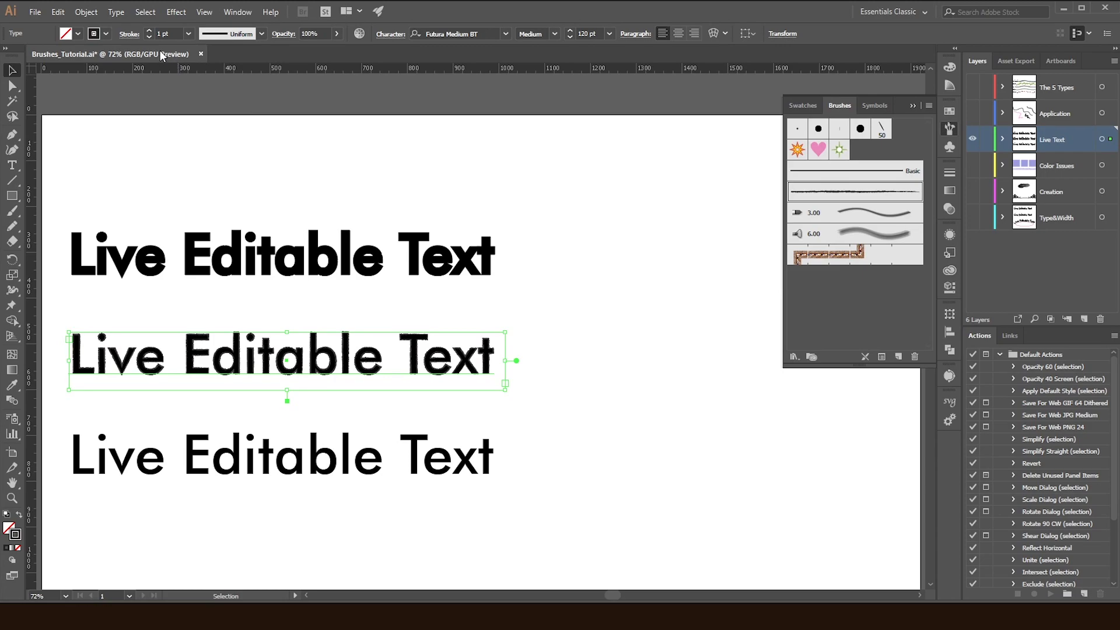
left_click(150, 32)
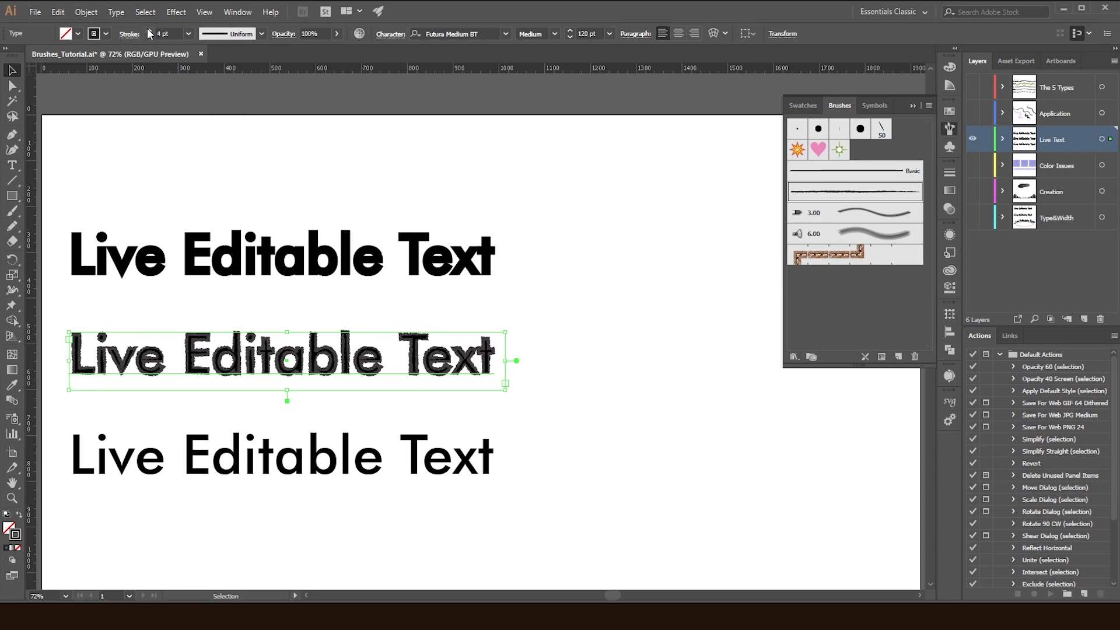
left_click(548, 382)
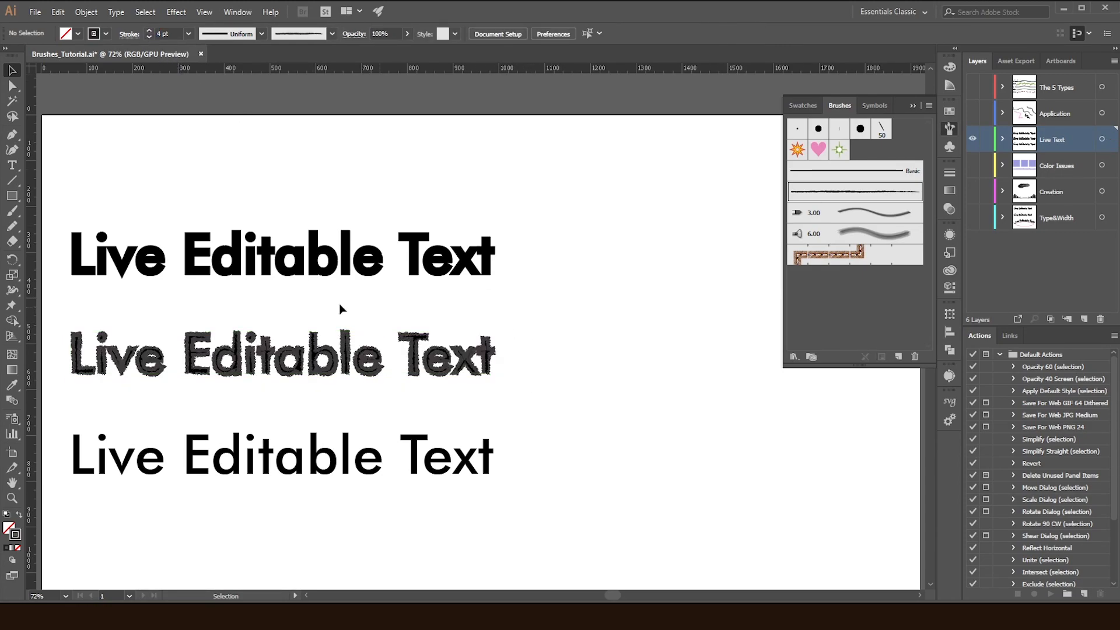
Examine the brushed outline of the word "Text" in the second line up close, and return to the full artboard.
left_click(12, 498)
left_click_drag(421, 357, 604, 364)
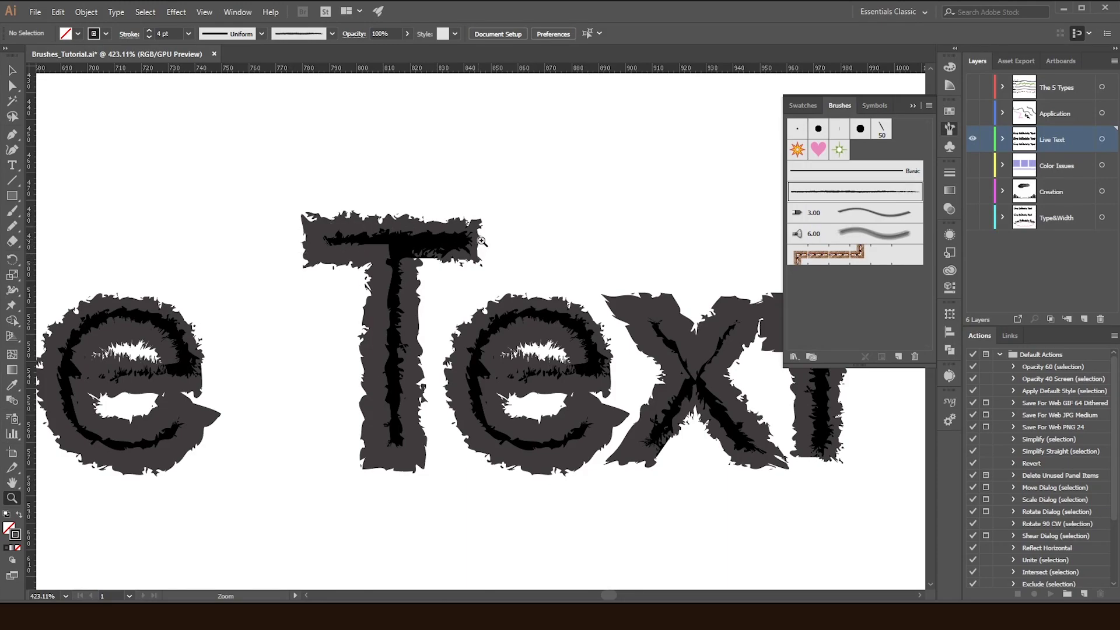
left_click(12, 72)
left_click(576, 181)
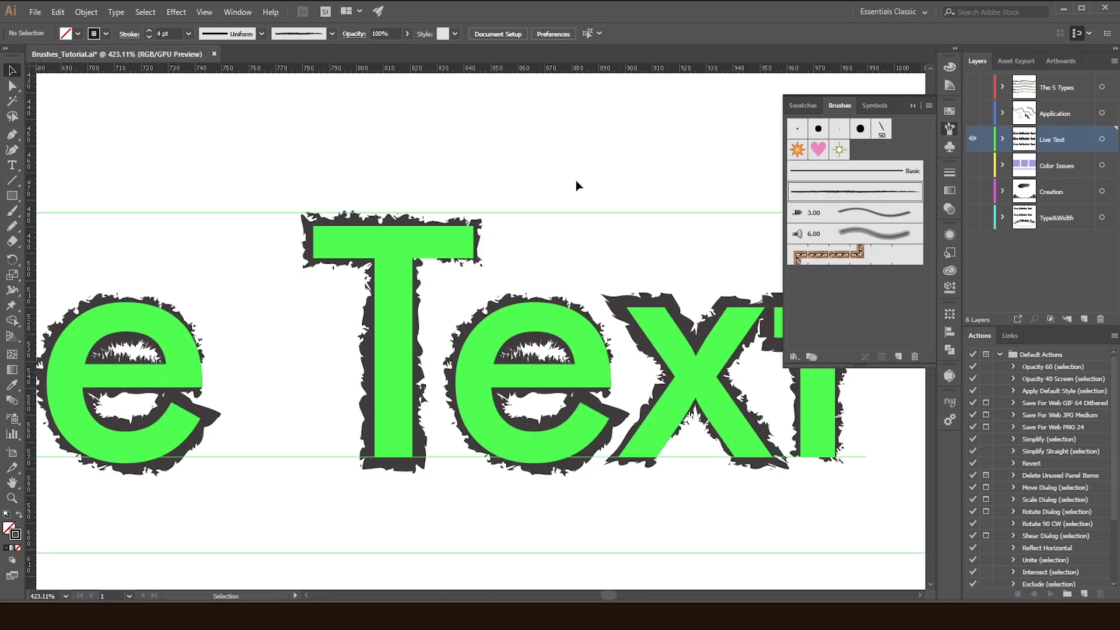
key("ctrl+0")
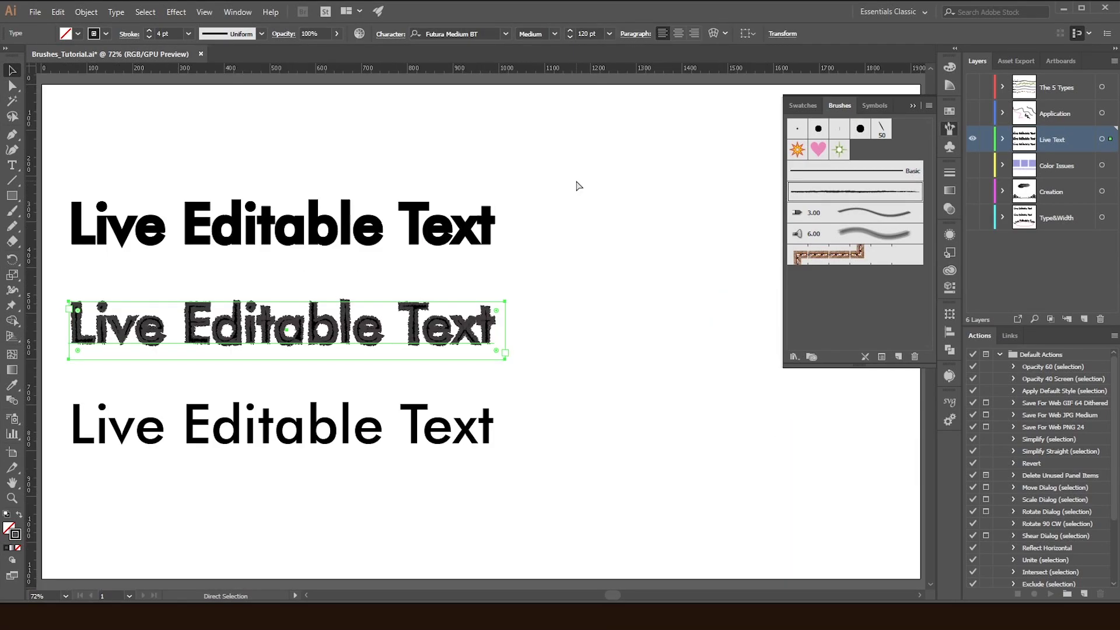
Hide the Live Text layer, show the Color Issues layer, and select the first brushed square.
left_click(972, 140)
left_click(973, 165)
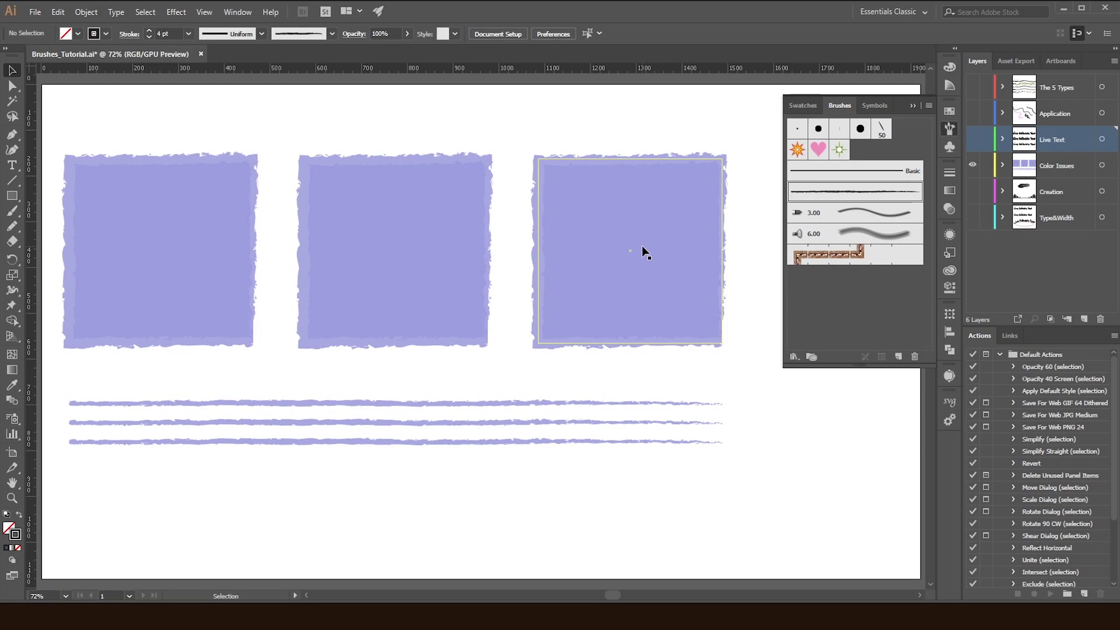
left_click(130, 156)
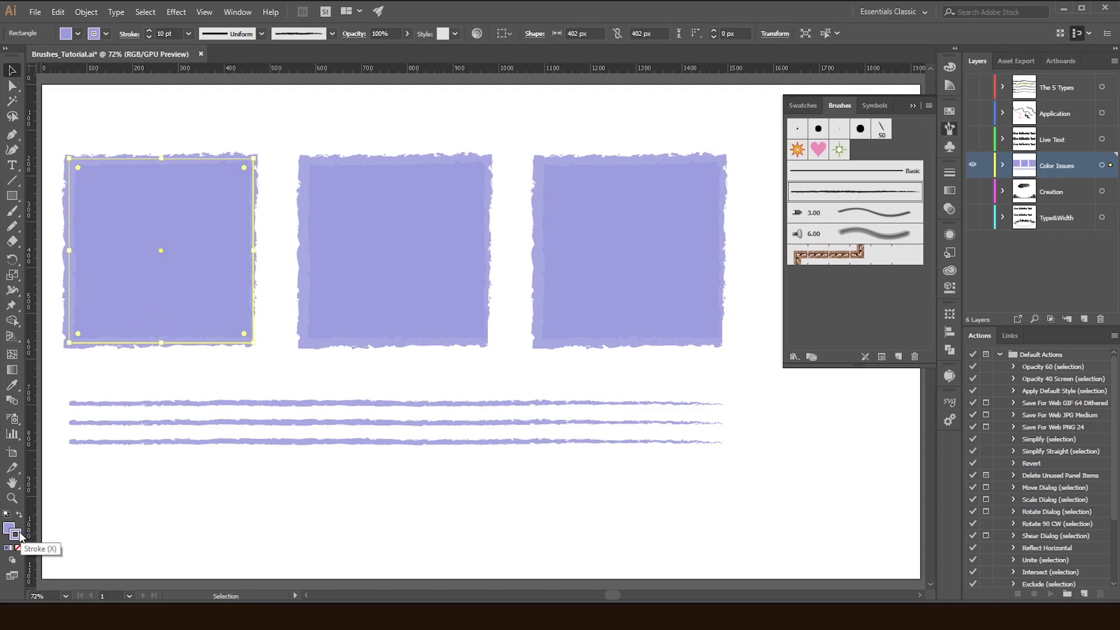
Inspect the cyan and magenta values of the first square's stroke color, and close the Color Picker without changes.
double_click(17, 532)
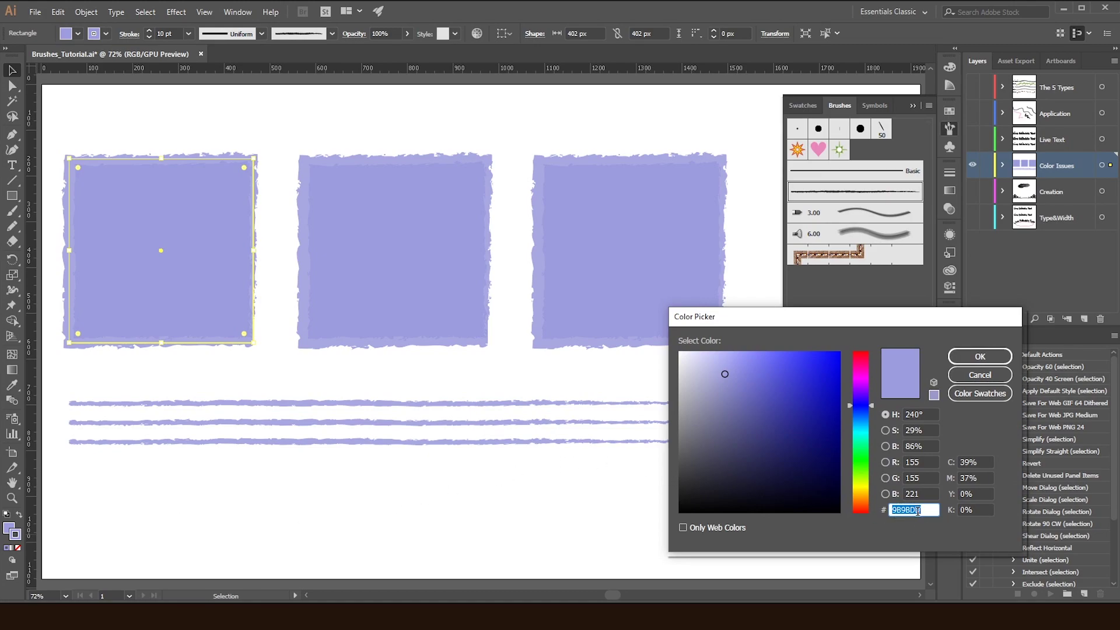
left_click(970, 461)
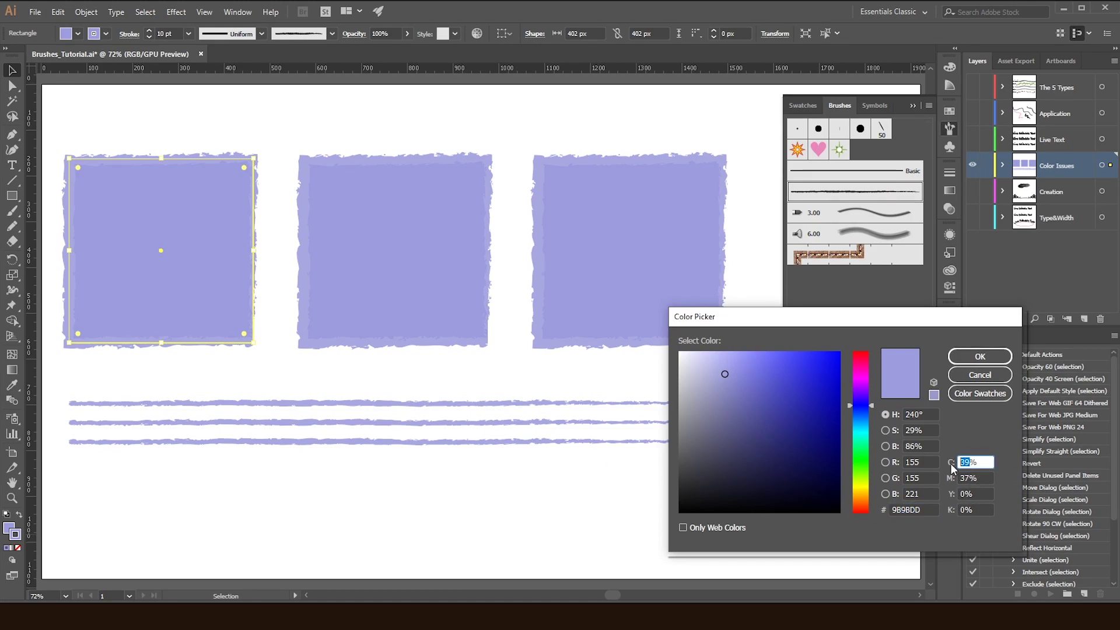
double_click(967, 477)
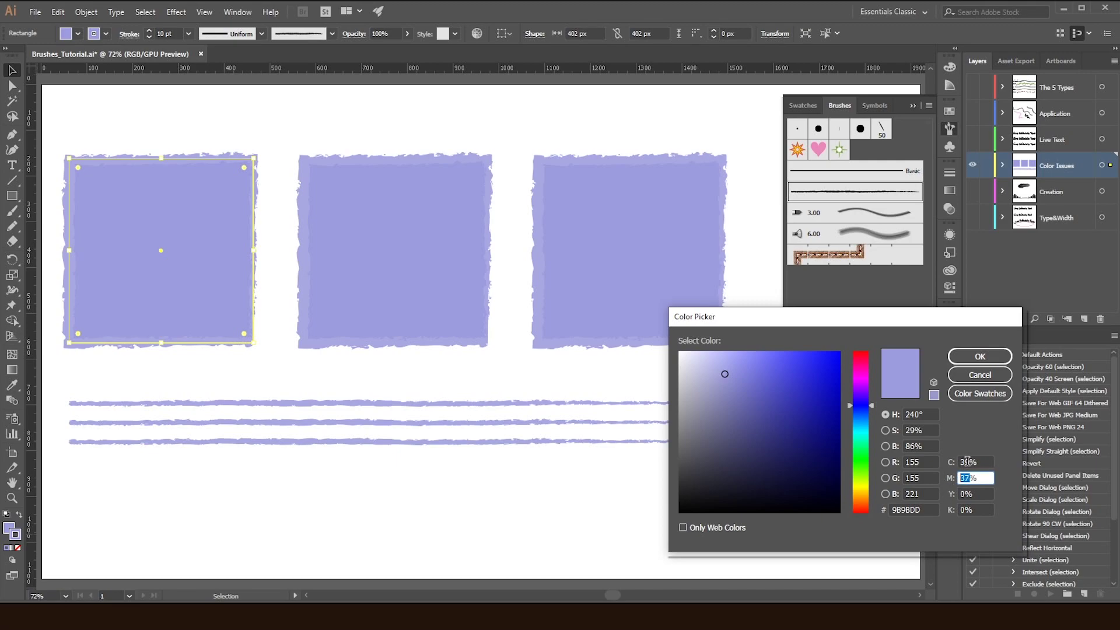
double_click(969, 460)
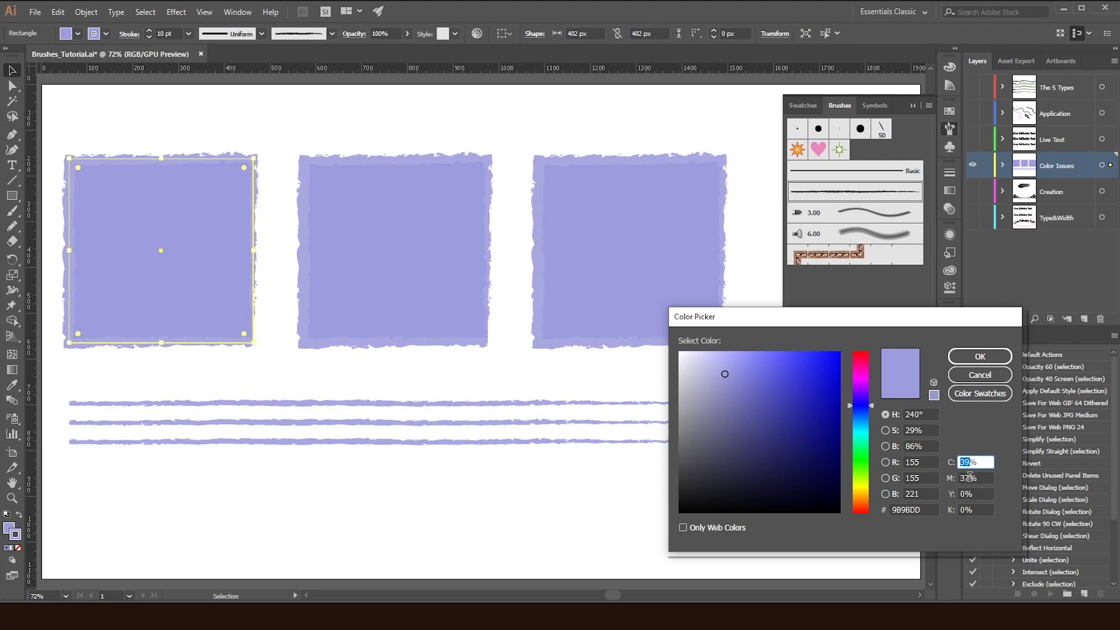
double_click(969, 477)
left_click(972, 462)
left_click(980, 375)
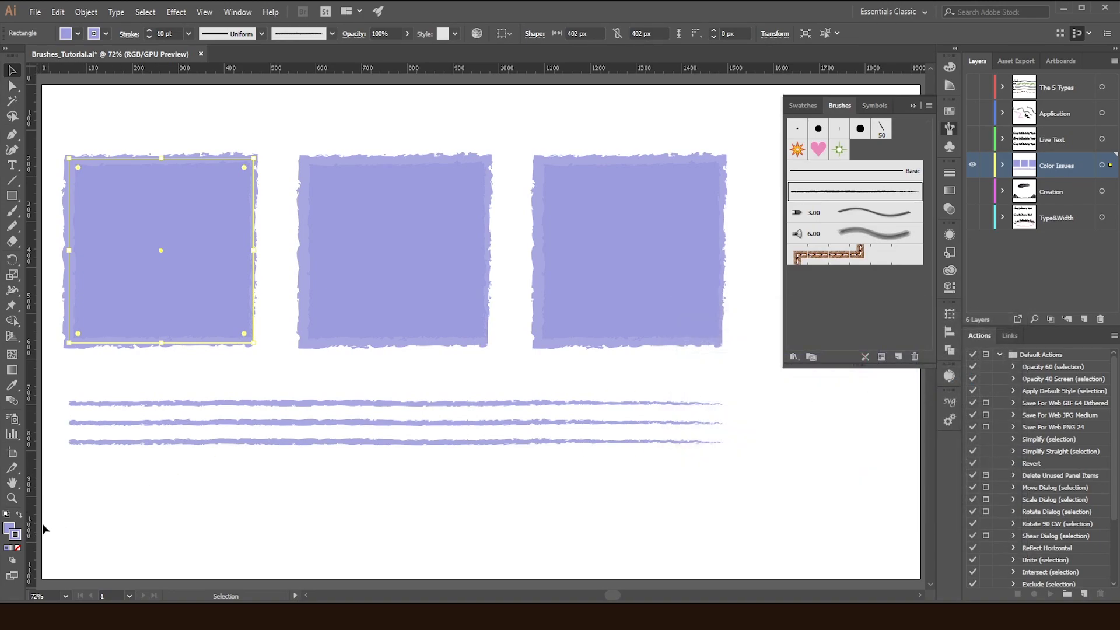
Inspect the cyan and magenta values of the first square's fill color for comparison, and close the Color Picker without changes.
left_click(9, 529)
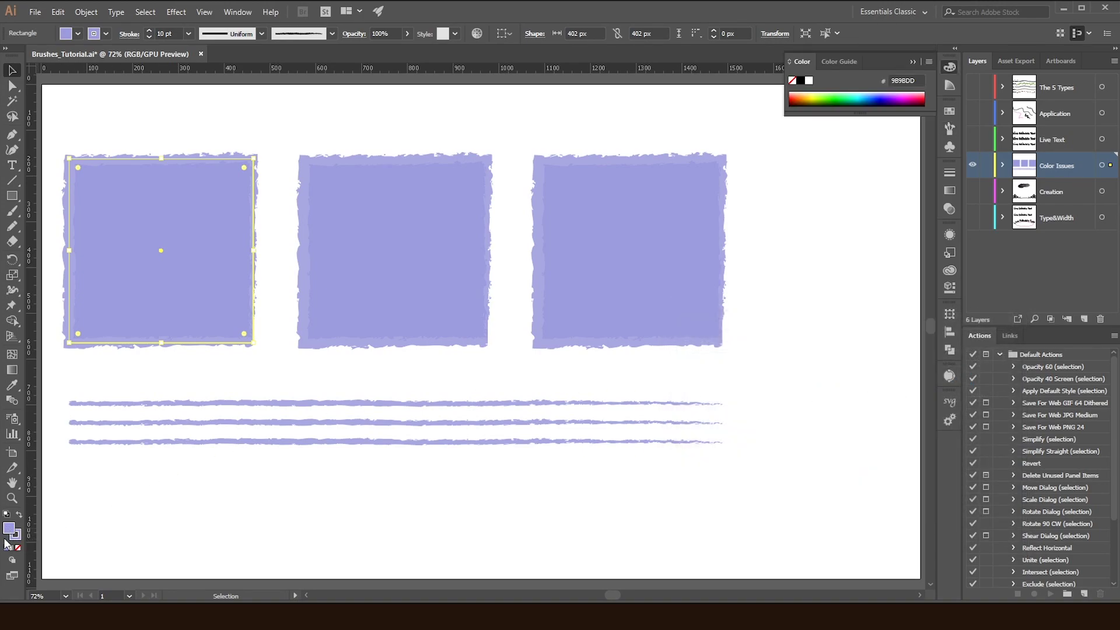
double_click(9, 529)
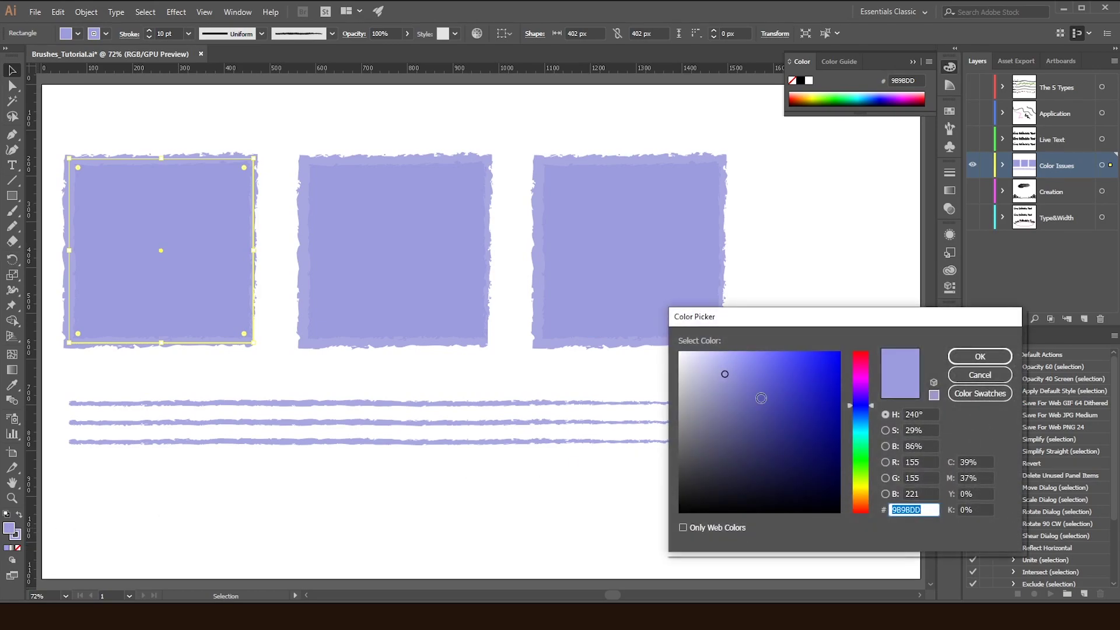
left_click(980, 461)
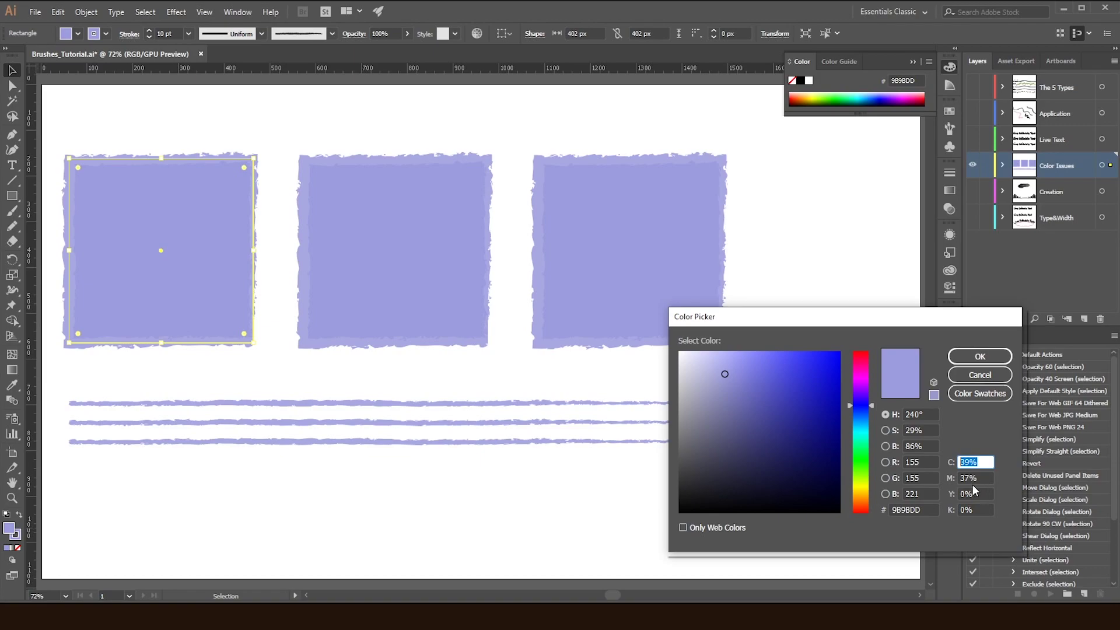
left_click_drag(970, 480, 959, 482)
left_click(978, 476)
key("Escape")
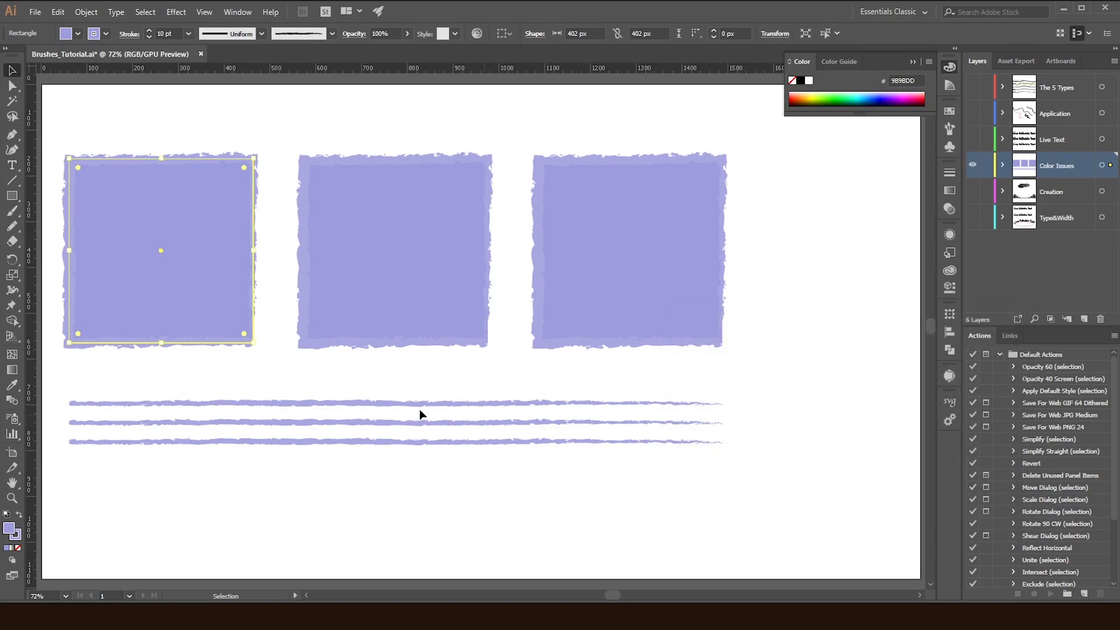
Examine the edge between the first square's brushed stroke and its fill up close, and return to the full artboard.
left_click(150, 116)
left_click(12, 498)
left_click_drag(211, 166, 525, 243)
left_click_drag(390, 304, 540, 404)
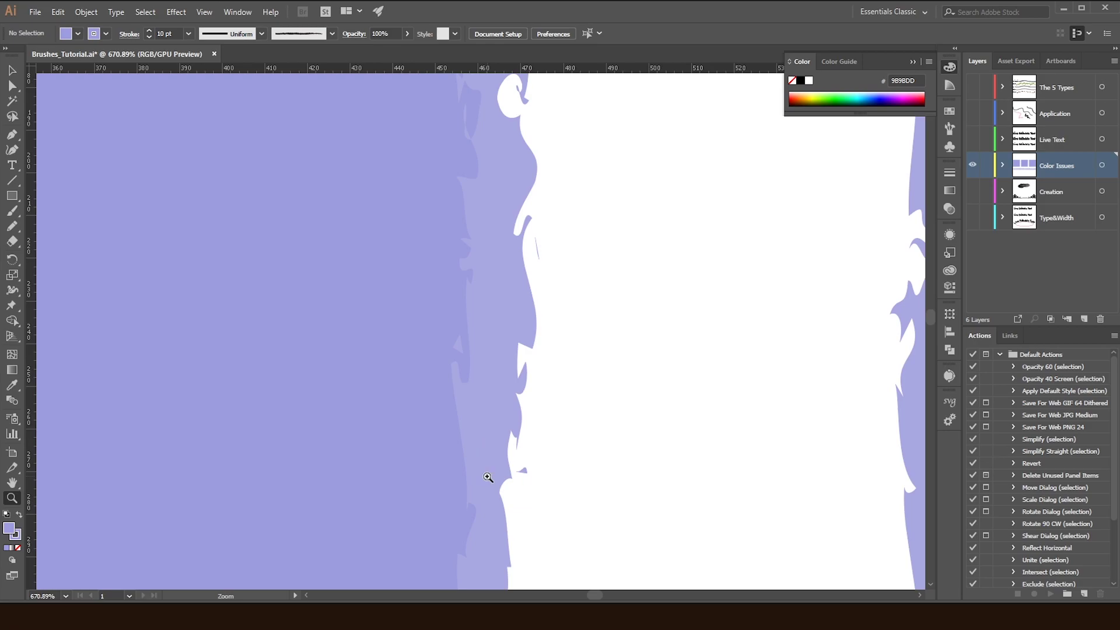
key("v")
key("a")
key("ctrl+0")
key("v")
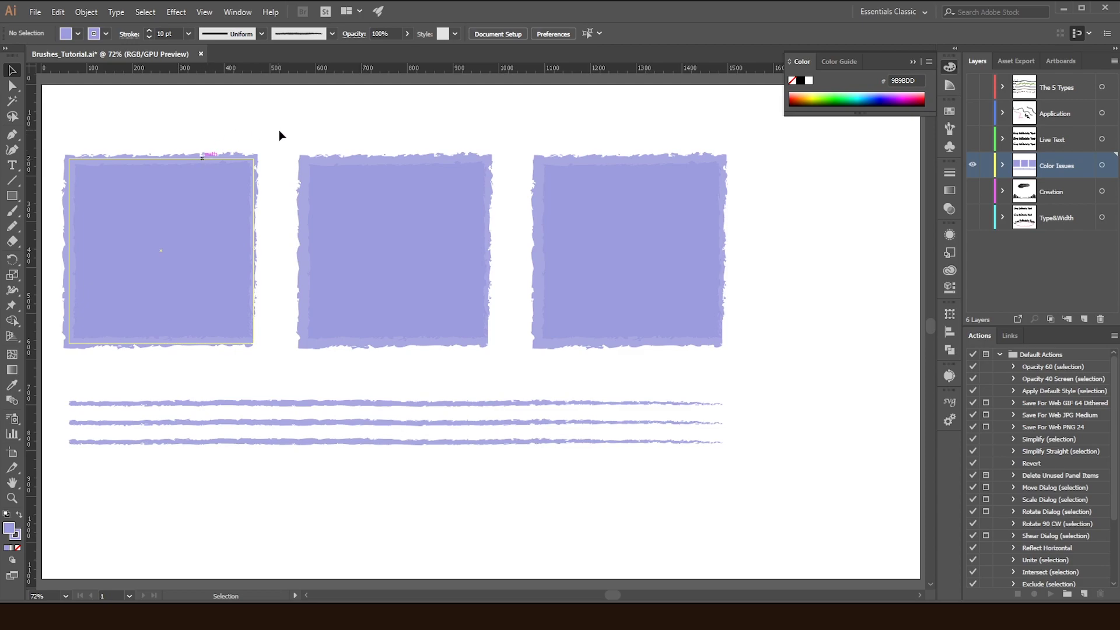
left_click(187, 174)
left_click(198, 140)
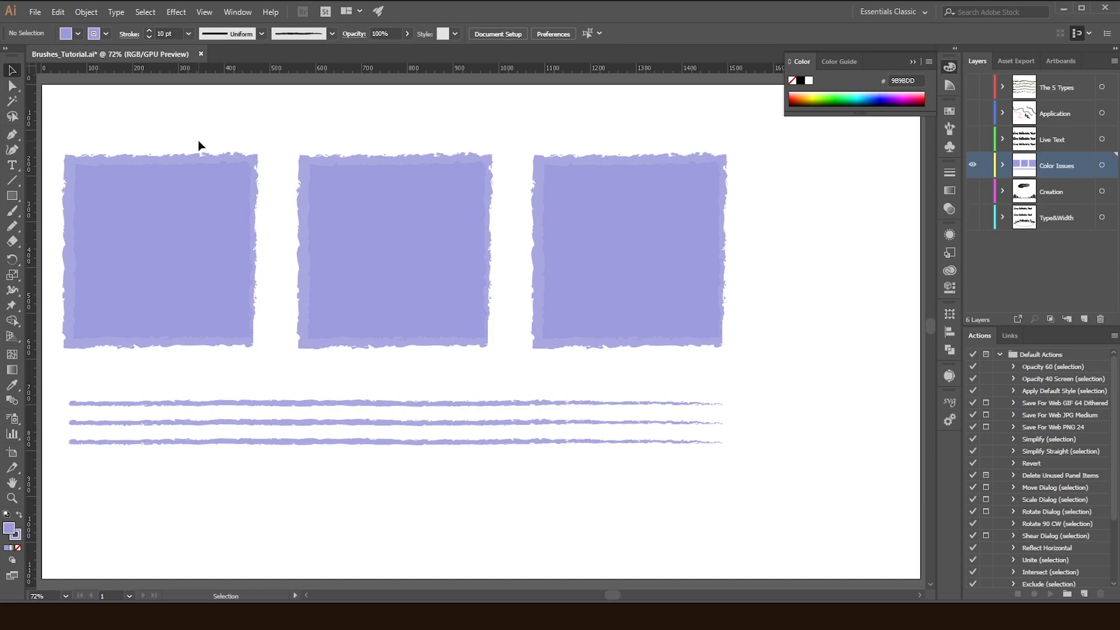
Expand the appearance of the middle brushed square into plain shapes and deselect it.
left_click(430, 252)
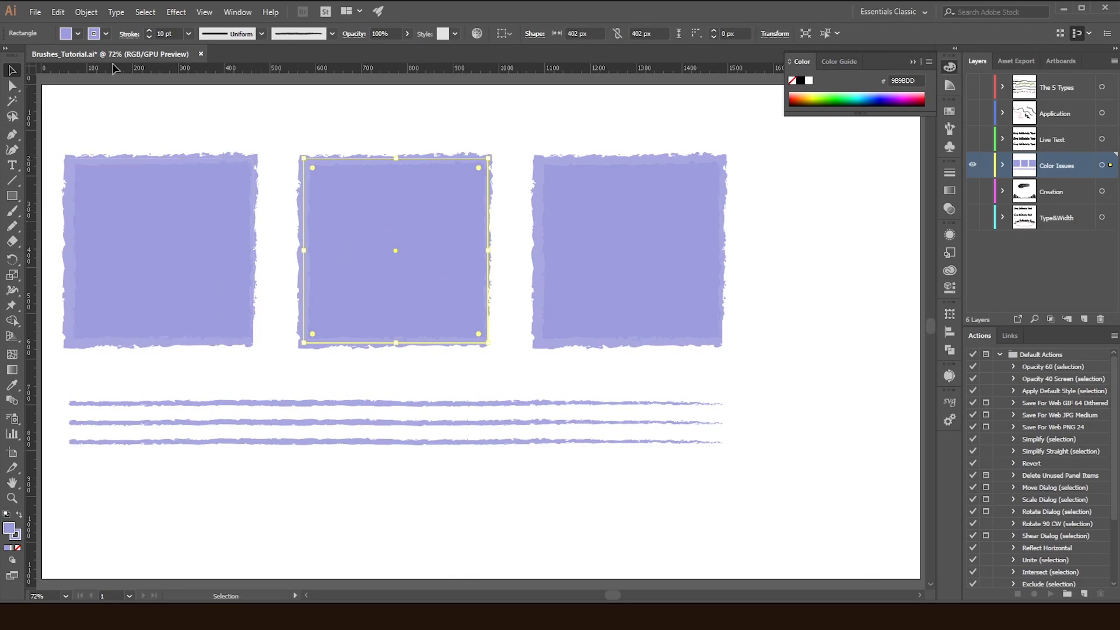
left_click(87, 12)
left_click(132, 165)
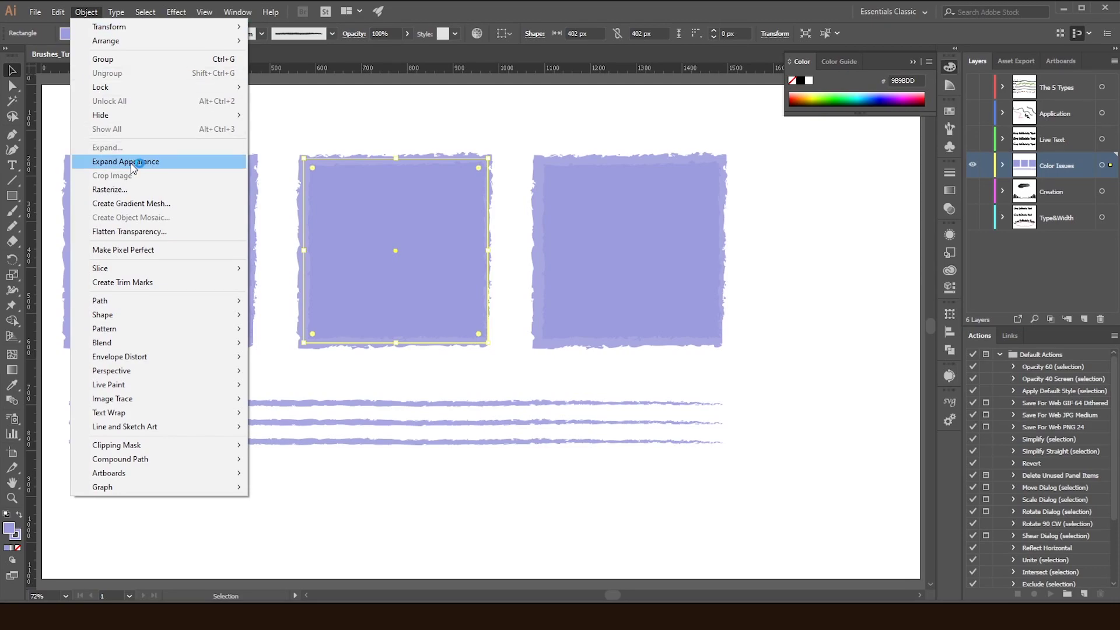
left_click(86, 12)
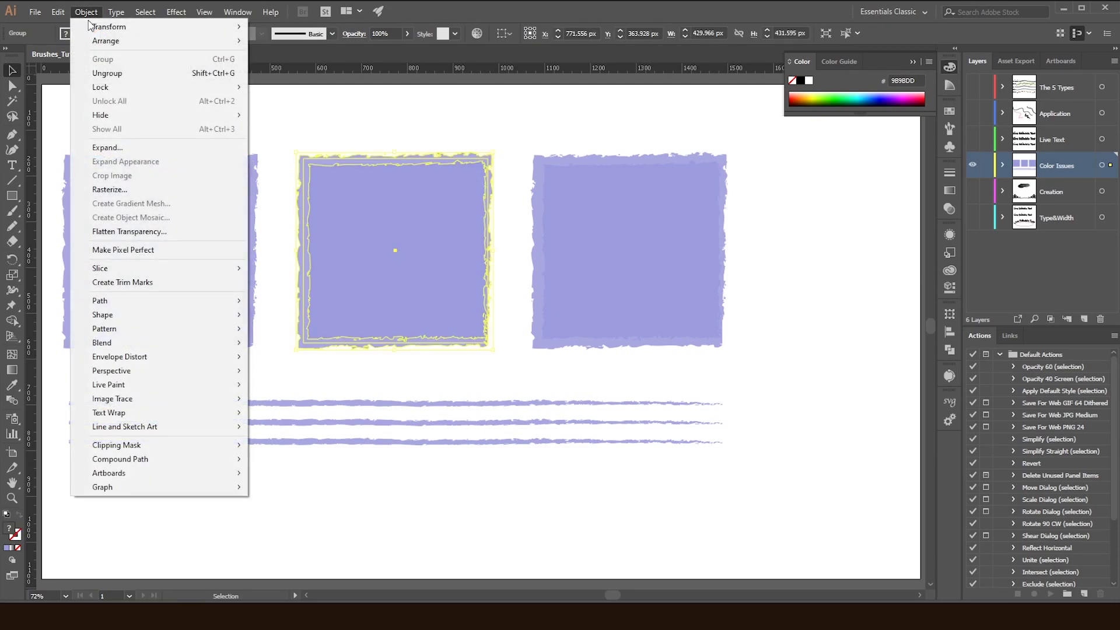
left_click(113, 150)
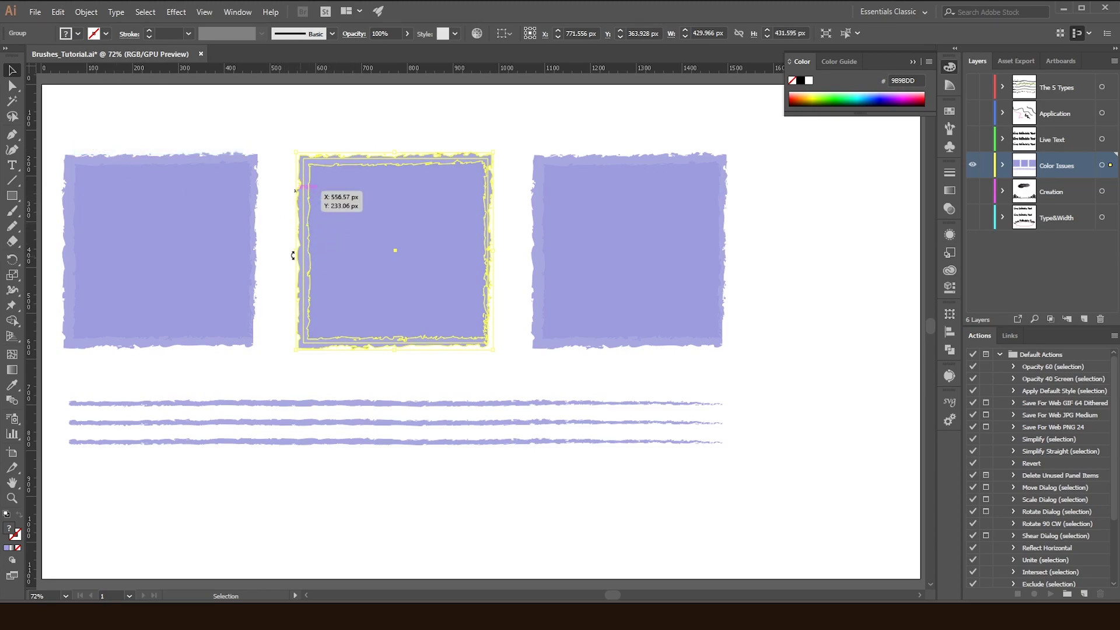
key("ctrl+shift+a")
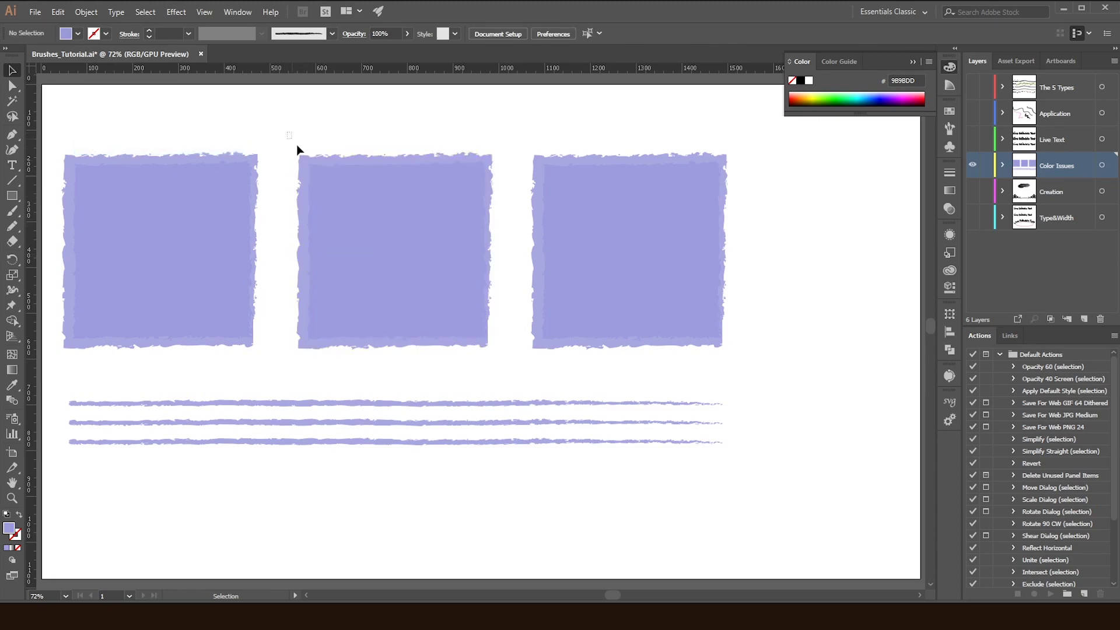
Select the expanded middle square and apply its inner fill color to the whole group with the Eyedropper.
left_click_drag(288, 135, 383, 232)
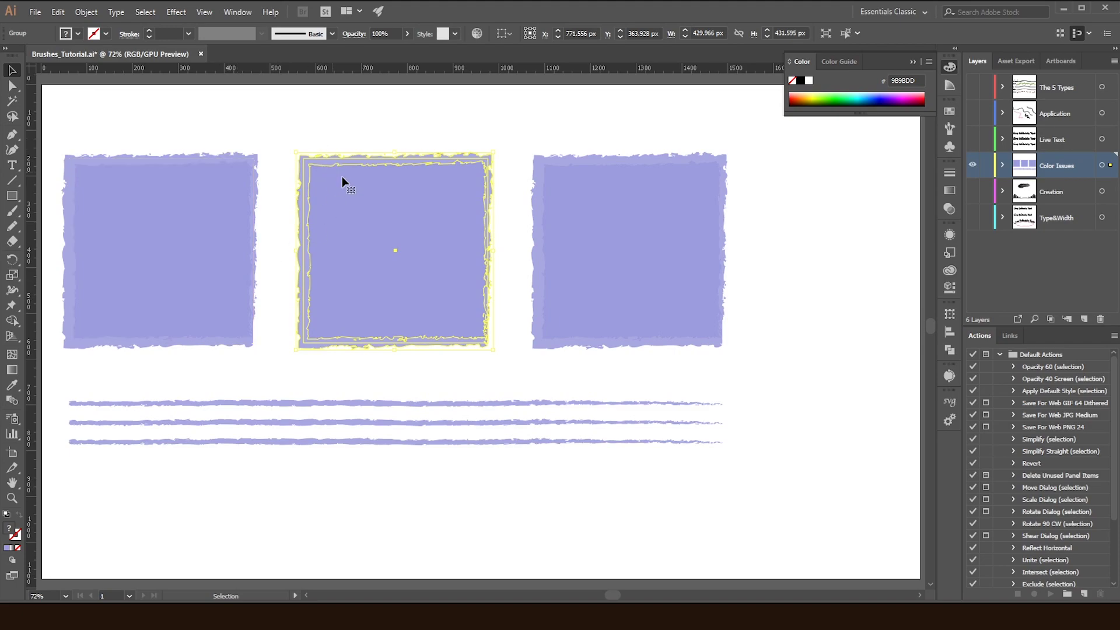
left_click(14, 389)
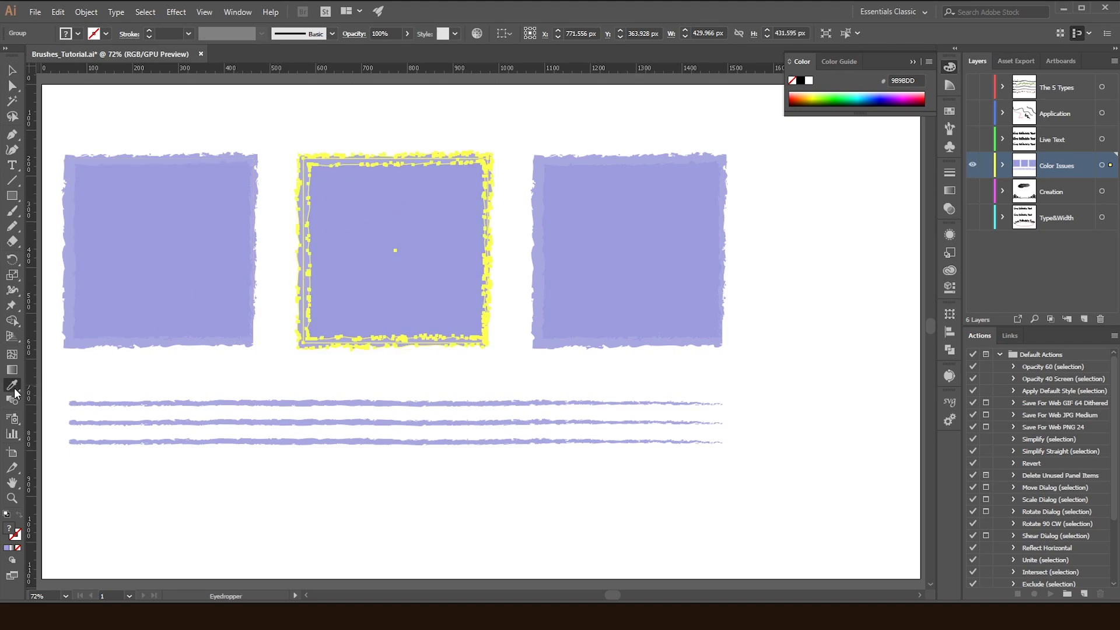
left_click(410, 233)
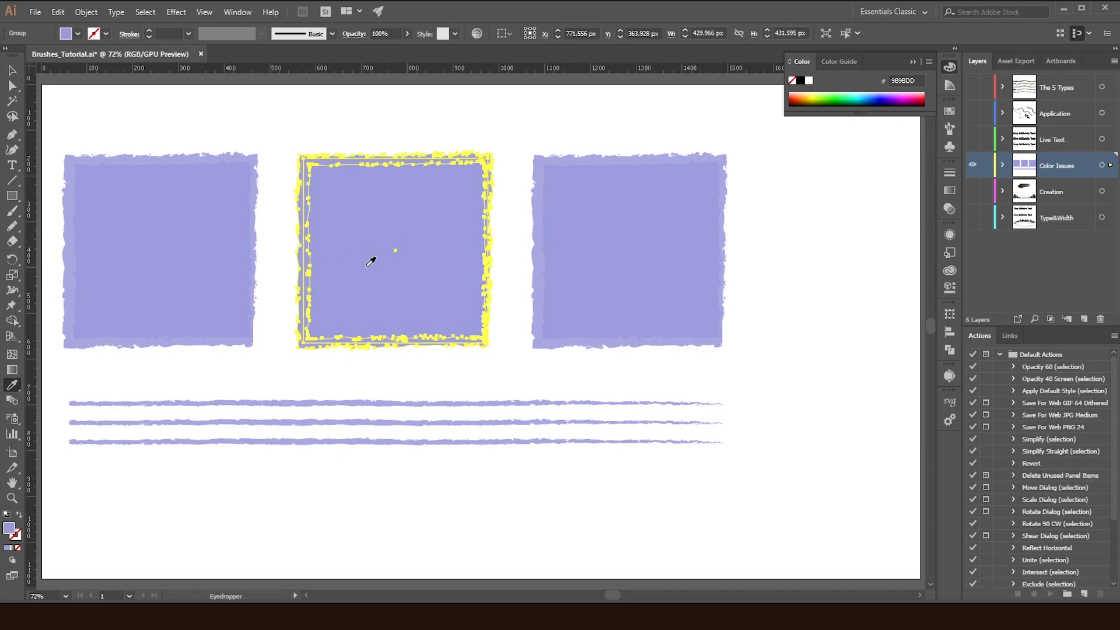
left_click(11, 75)
left_click(331, 124)
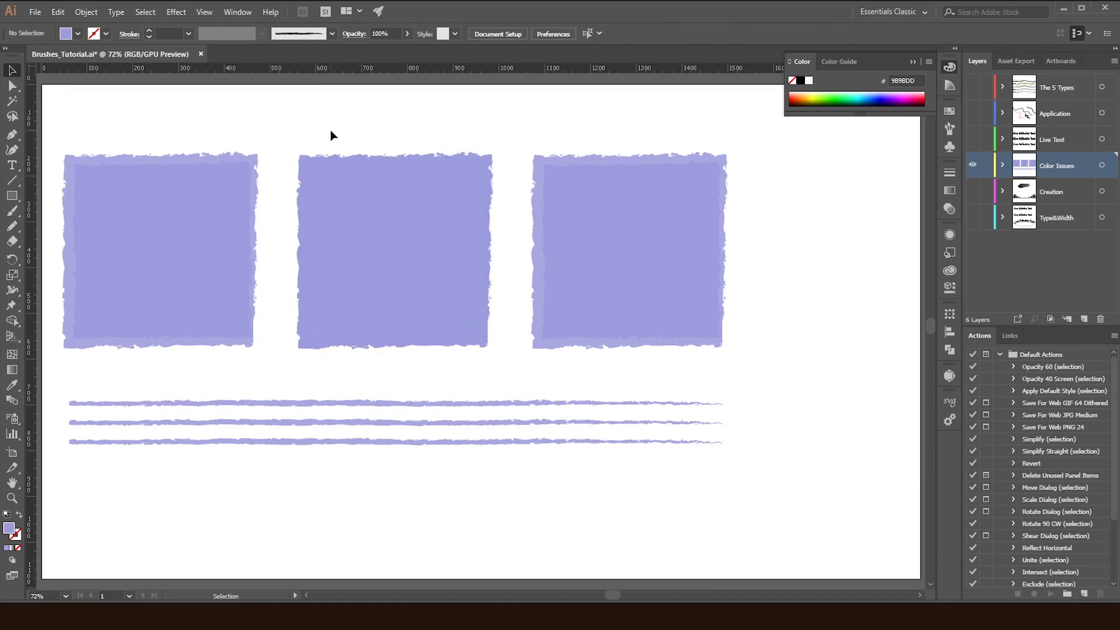
Examine the recolored edge of the middle square up close against the first square.
left_click(12, 498)
left_click_drag(286, 154, 447, 216)
left_click(423, 210)
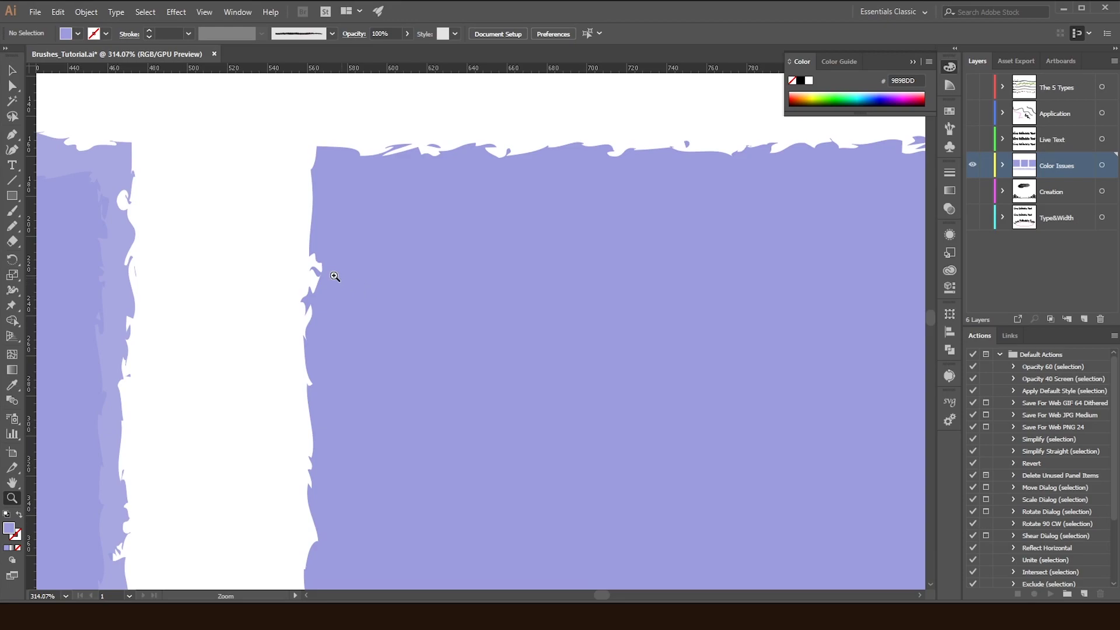
left_click_drag(488, 288, 250, 207)
key("v")
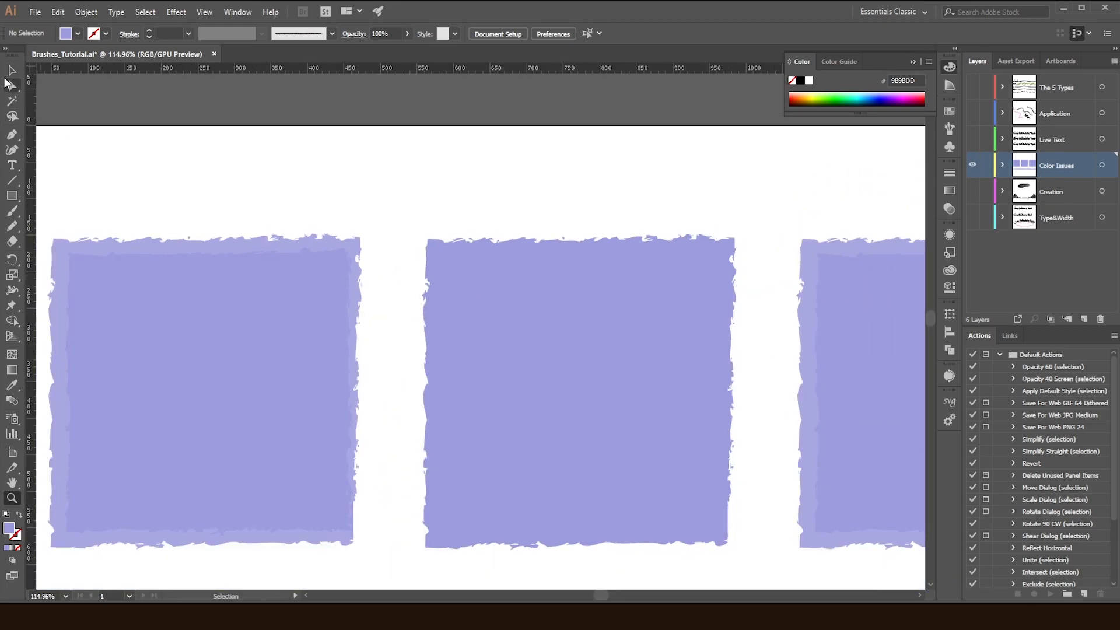
Inspect the cyan and magenta values of the middle square's fill color, close the Color Picker without changes, and deselect.
left_click_drag(390, 195, 497, 320)
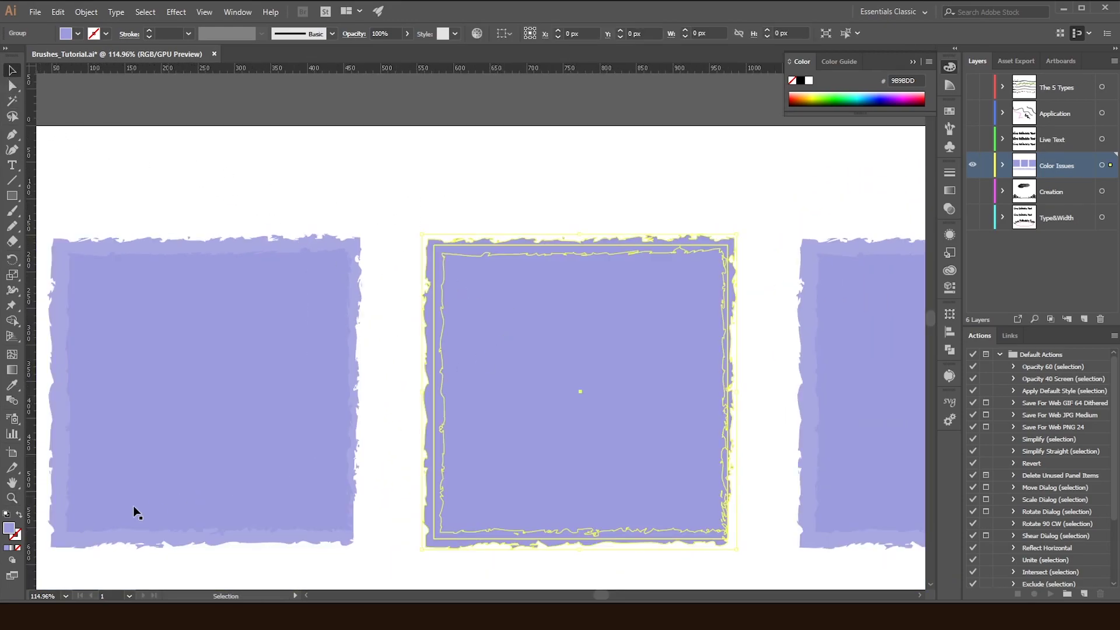
double_click(10, 529)
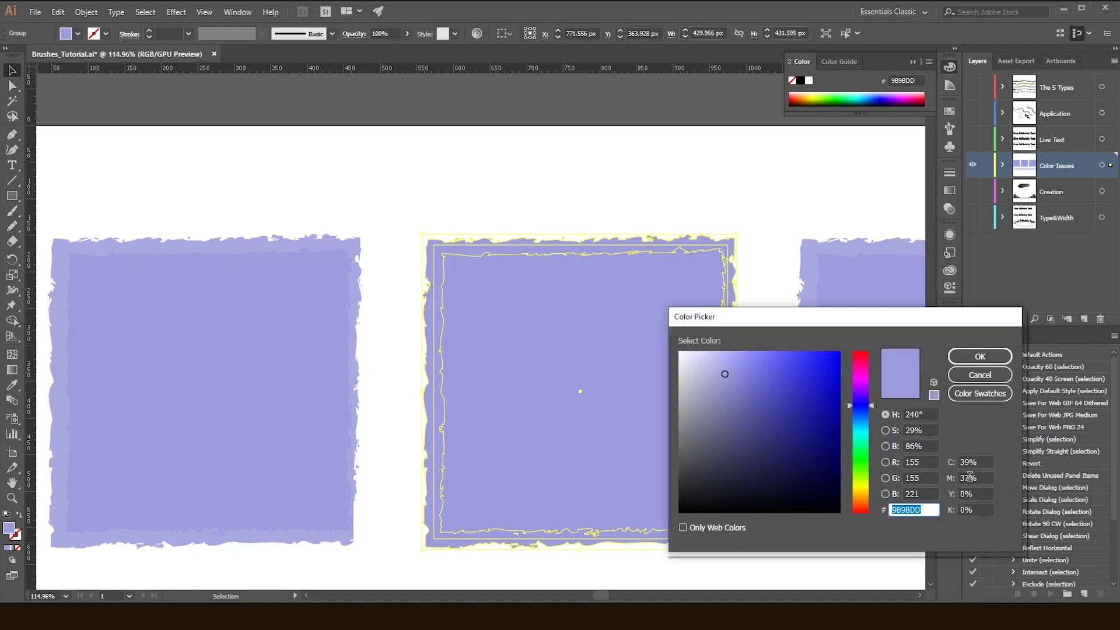
left_click(990, 376)
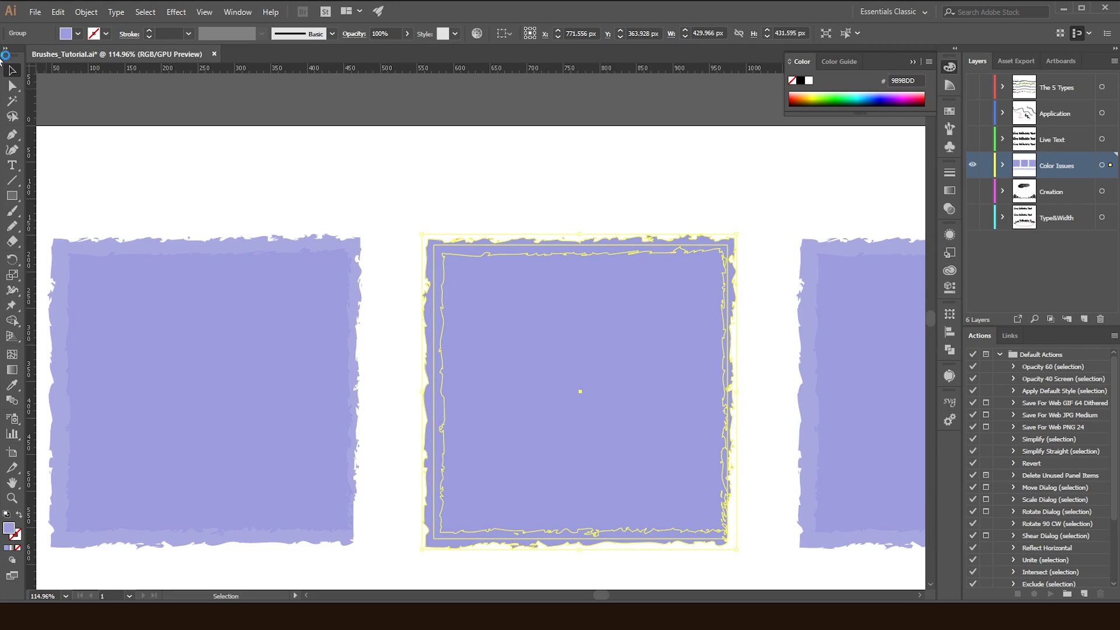
left_click(472, 209)
Compare the middle square with the third brushed square, and return to a view of the whole artboard with nothing selected.
left_click_drag(586, 365, 469, 311)
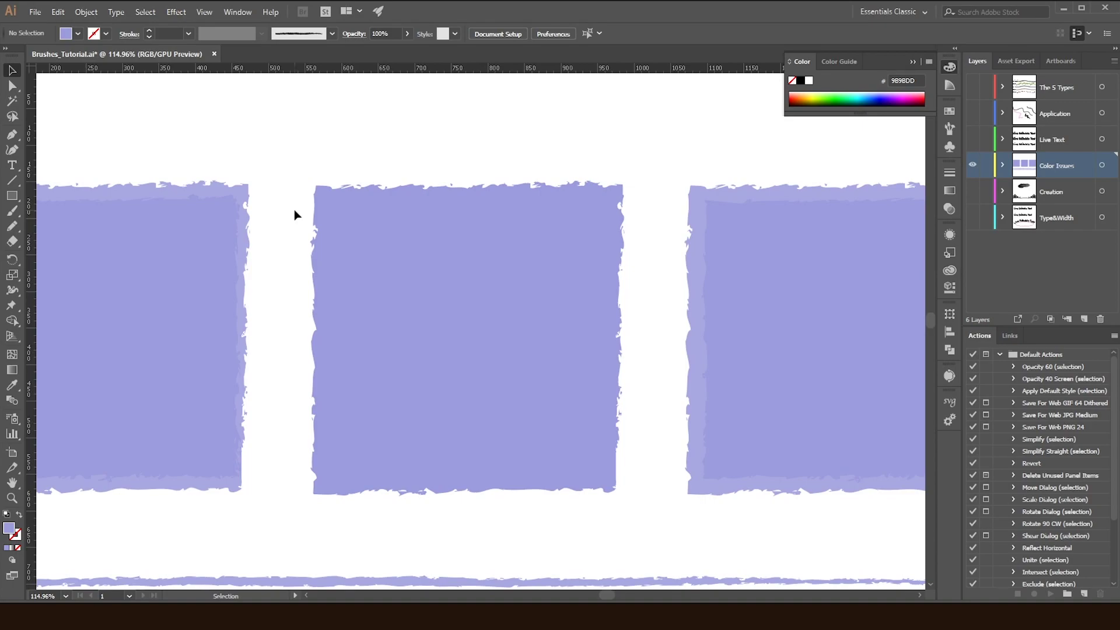
left_click_drag(670, 299, 412, 290)
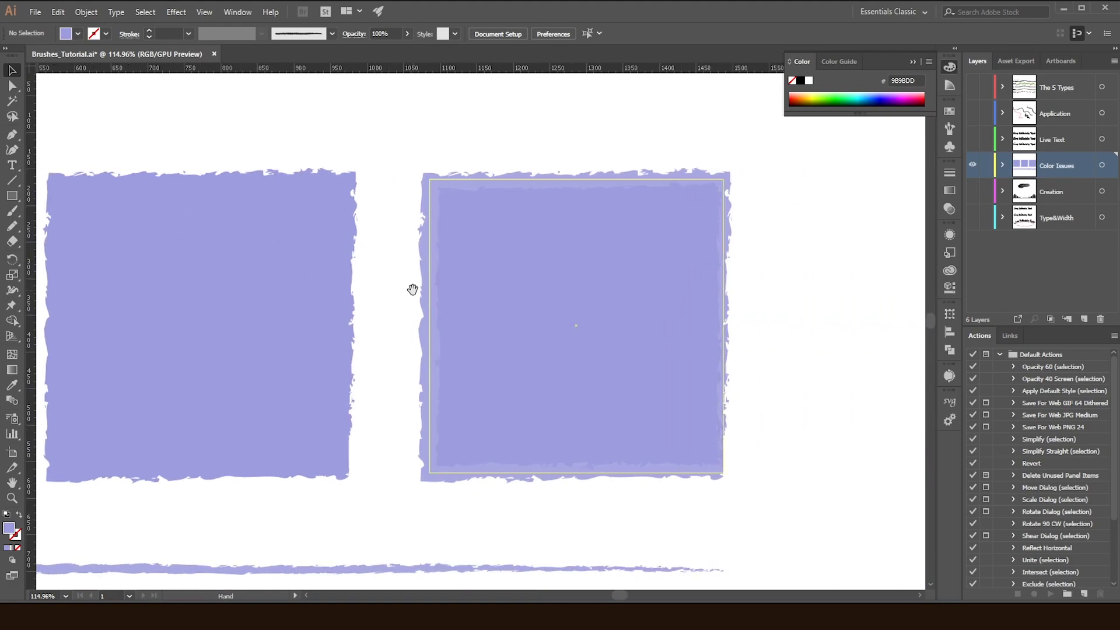
left_click(506, 279)
key("z")
left_click_drag(532, 320, 416, 305)
key("v")
left_click(747, 343)
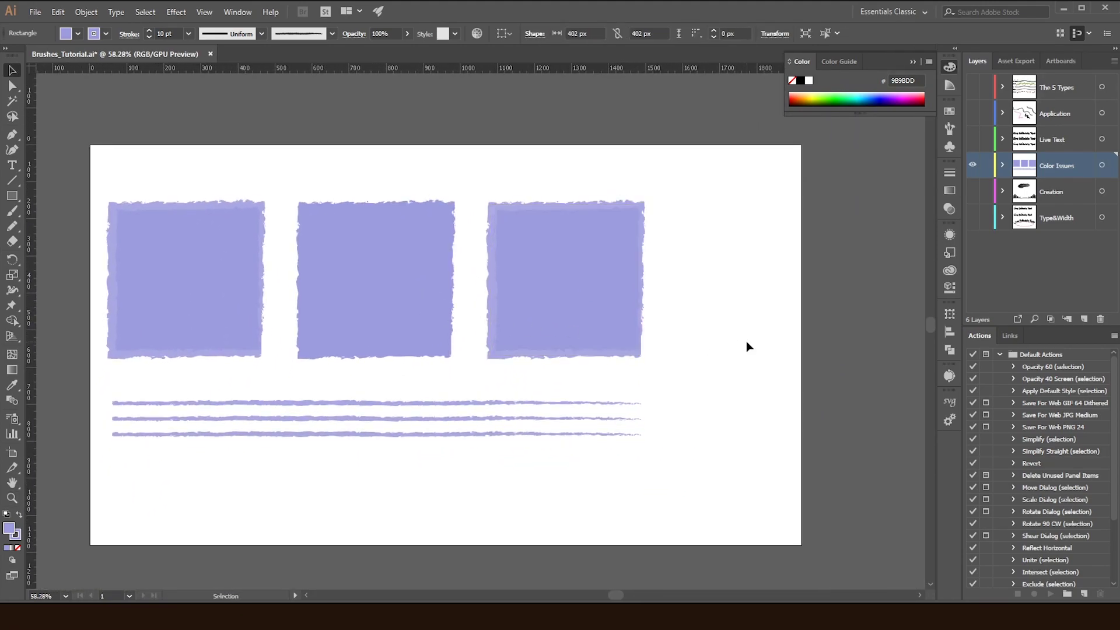
Place the Charcoal - Pencil brush's source artwork on the artboard below the three brushed lines and show it up close.
left_click(949, 129)
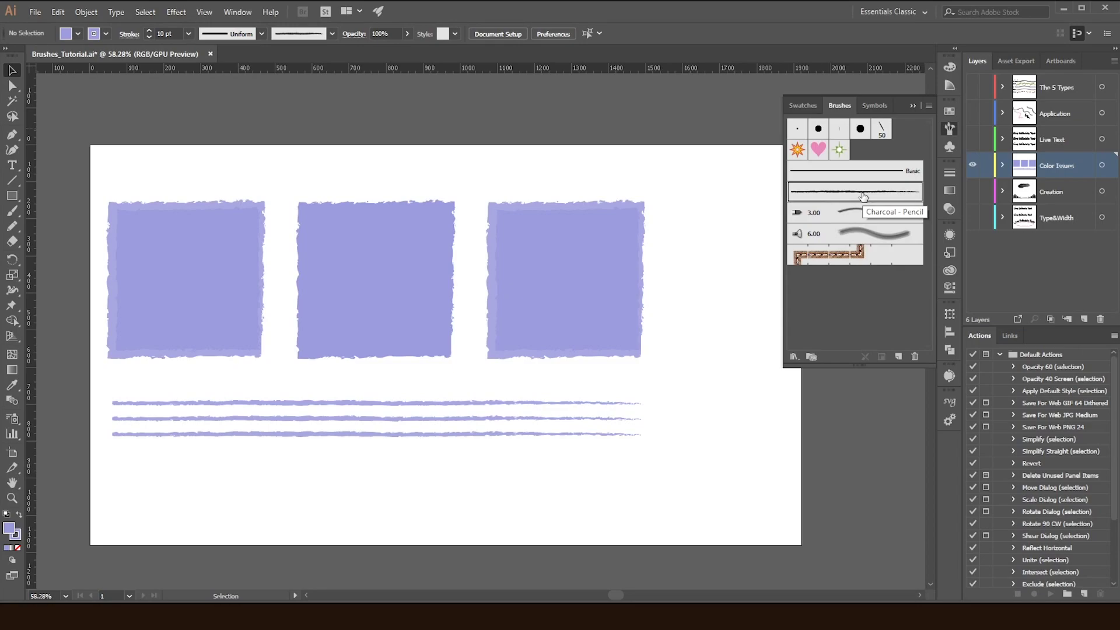
mouse_move(863, 197)
left_mouse_down()
mouse_move(455, 337)
mouse_move(345, 496)
mouse_move(343, 483)
left_mouse_up()
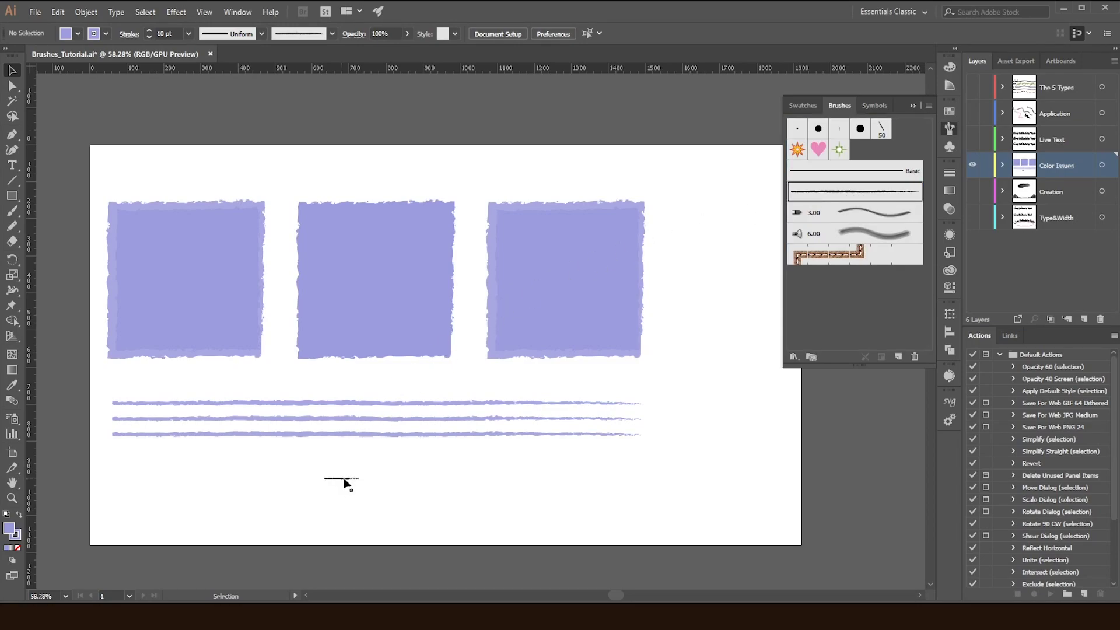
left_click(8, 499)
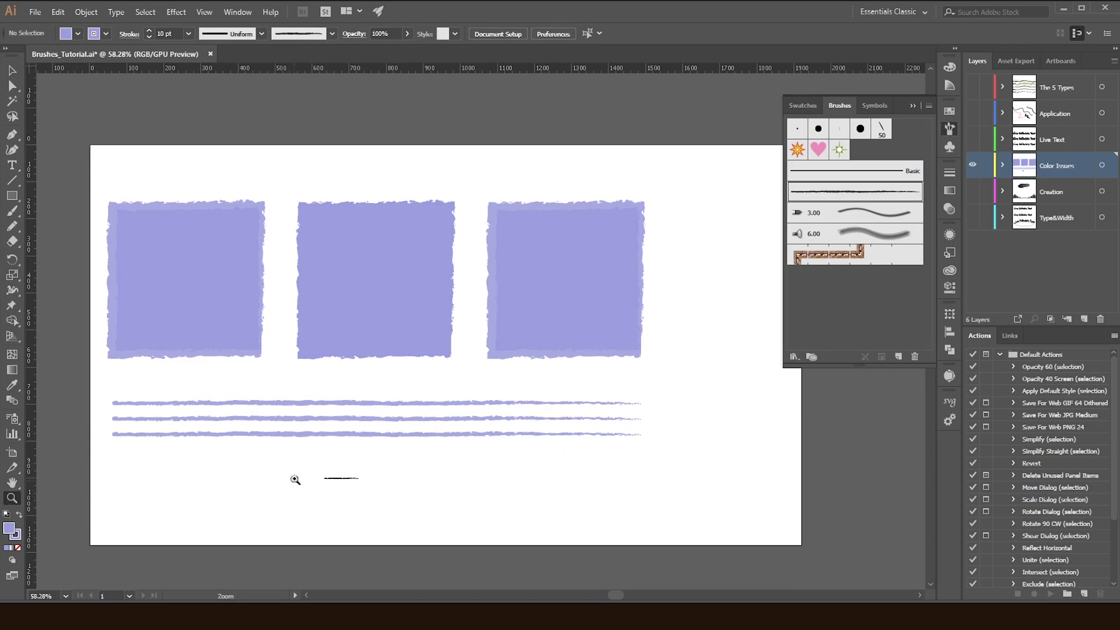
left_click(329, 478)
left_click_drag(329, 478, 570, 545)
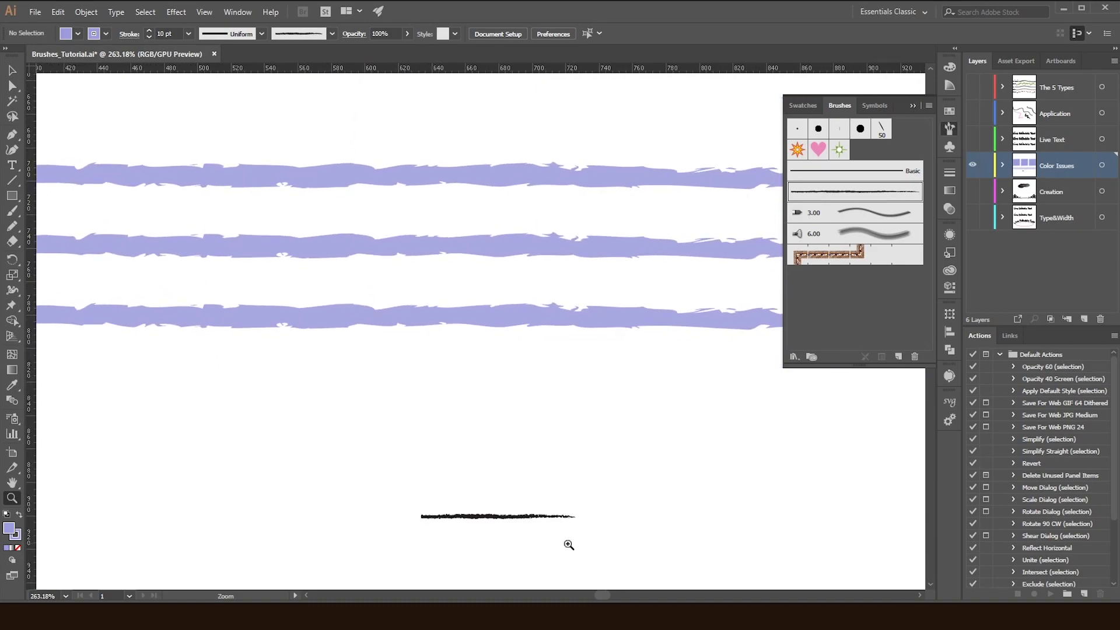
scroll(525, 531, "down", 5)
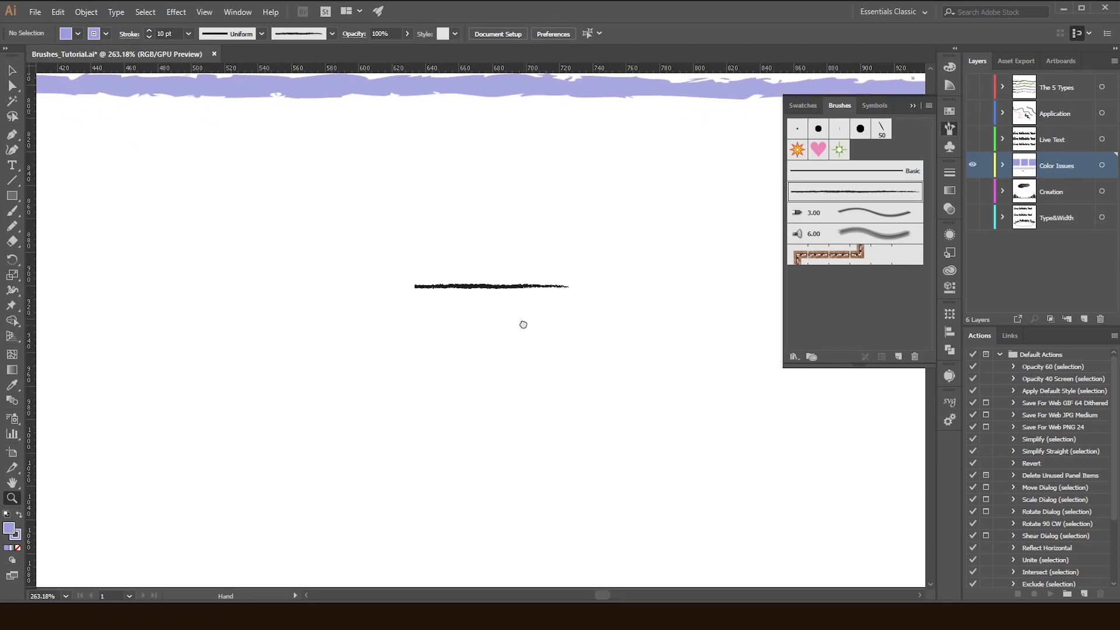
left_click(508, 286)
left_click(470, 330)
left_click(490, 318)
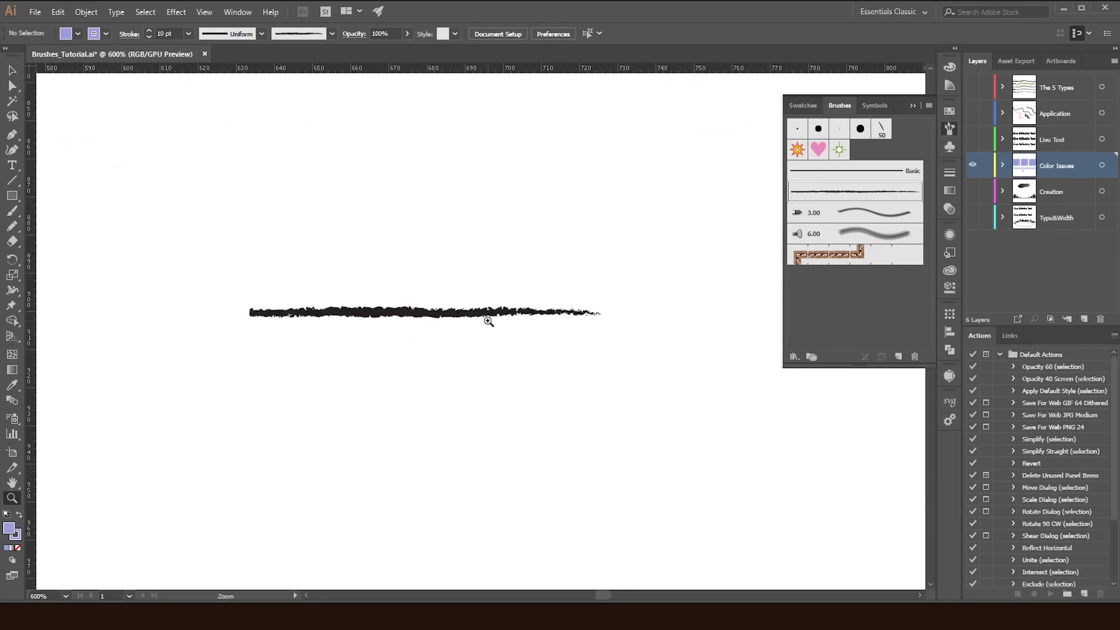
left_click(490, 317)
left_click_drag(209, 244, 249, 221)
Isolate the nested inner group of the charcoal brush artwork so its fill color can be edited.
left_click(15, 75)
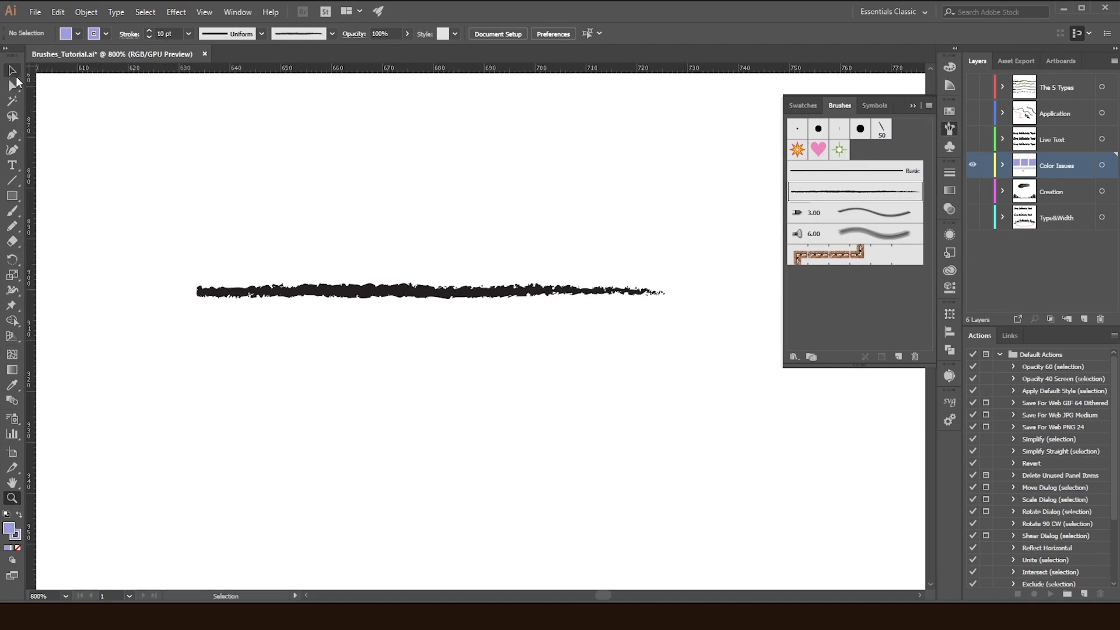
left_click(326, 295)
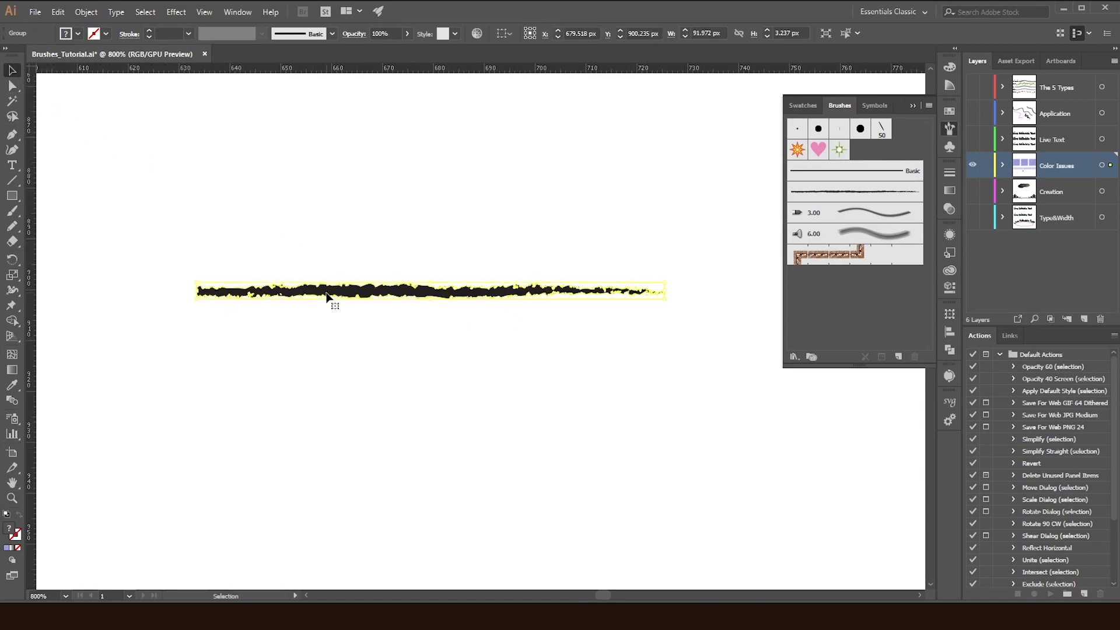
double_click(385, 295)
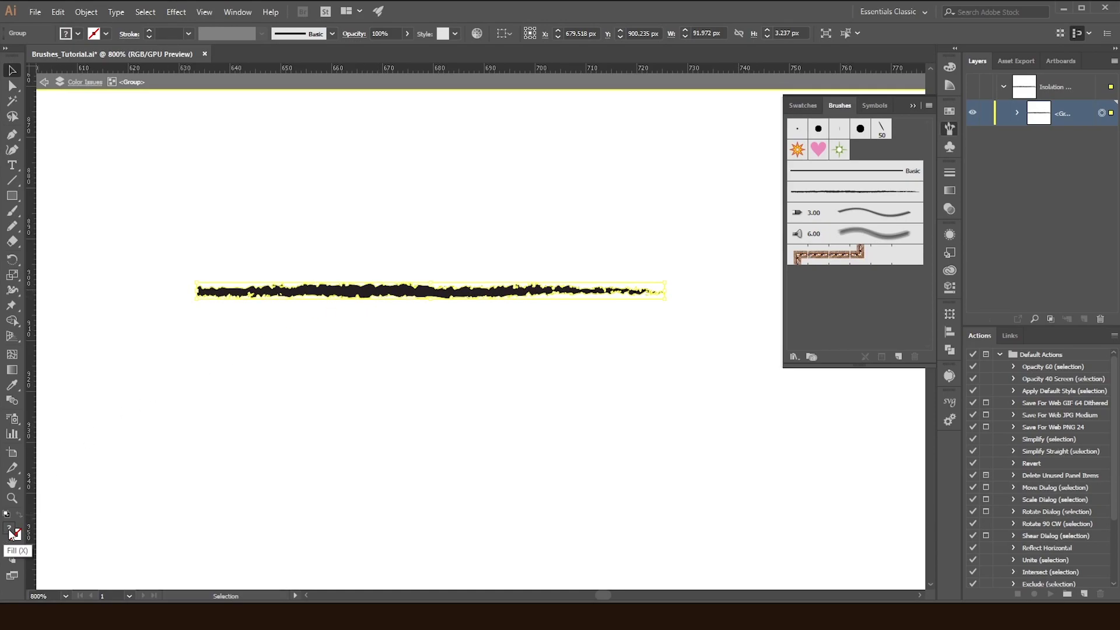
double_click(392, 293)
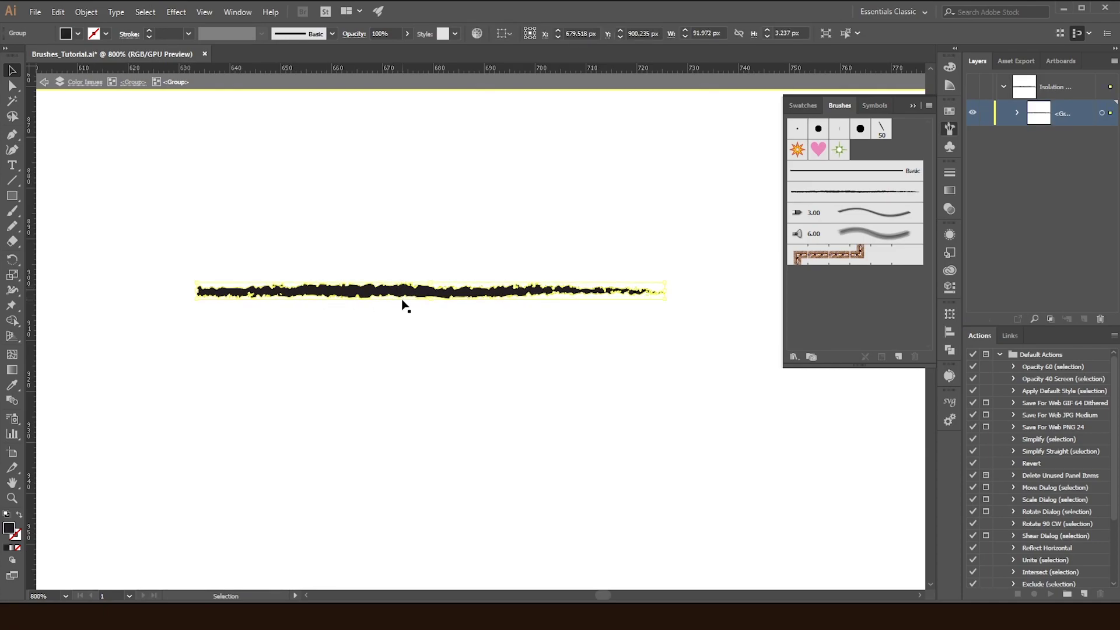
Set the charcoal artwork's fill color to pure black, 000000, and exit isolation mode.
double_click(9, 529)
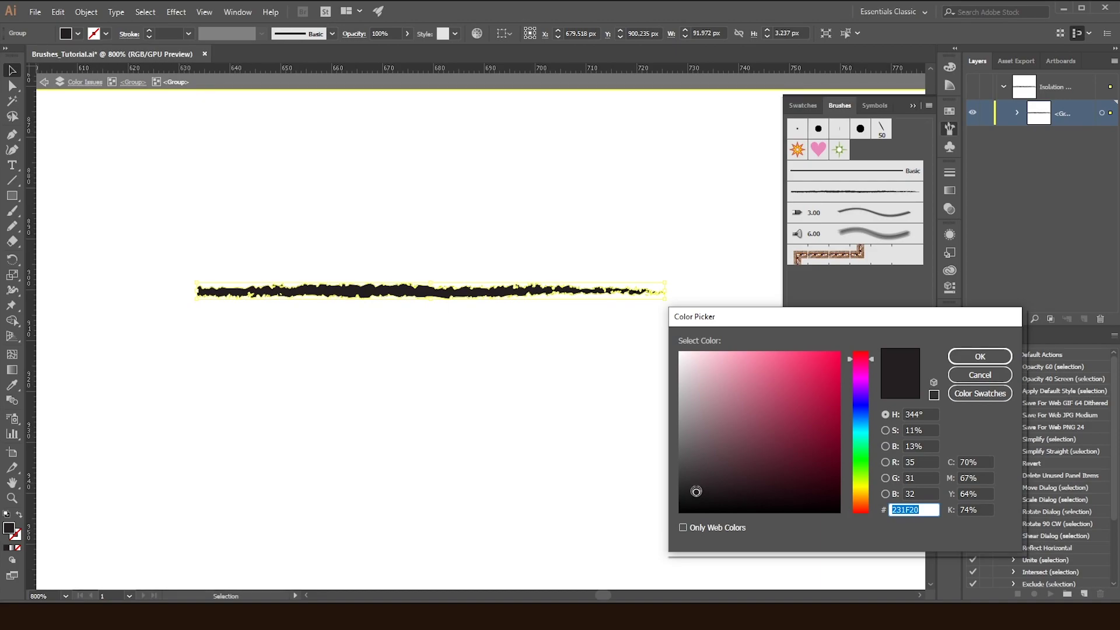
left_click_drag(696, 491, 674, 518)
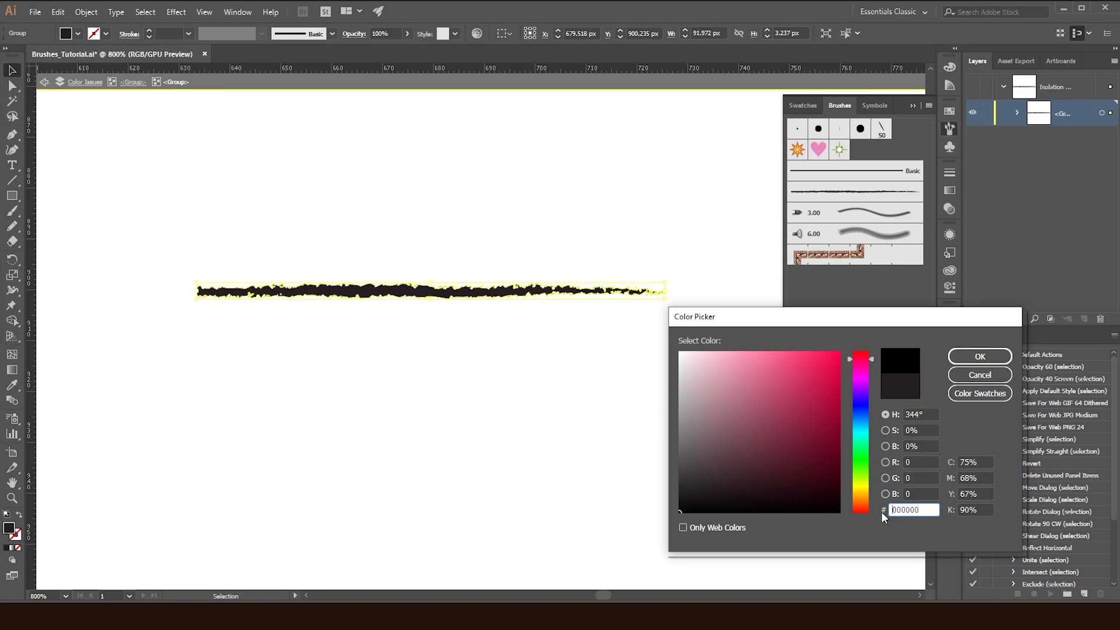
left_click(981, 357)
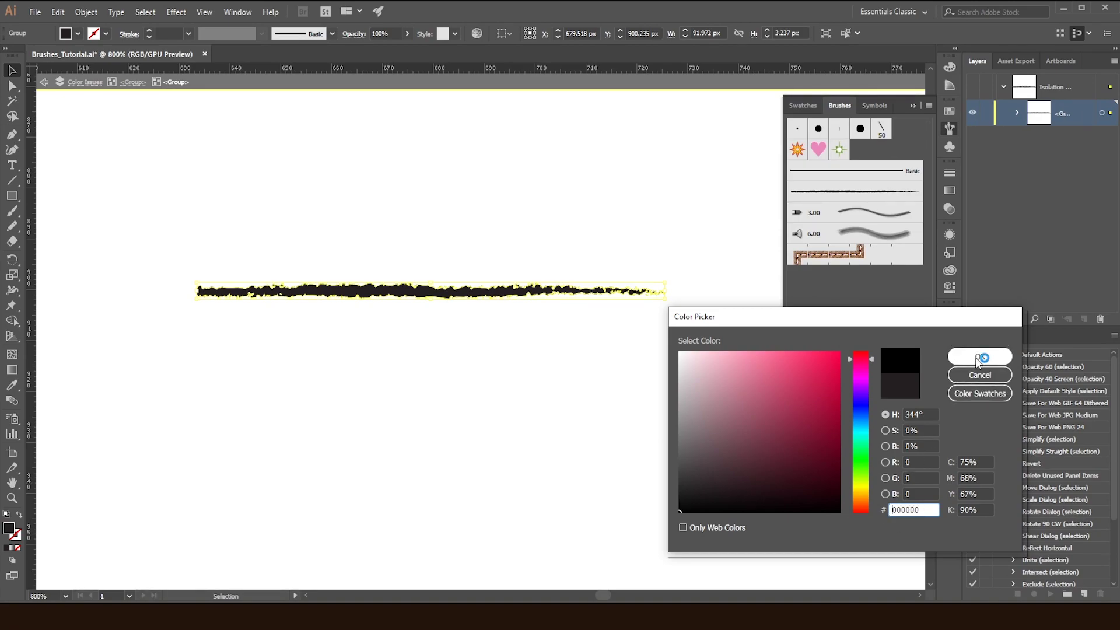
left_click(450, 255)
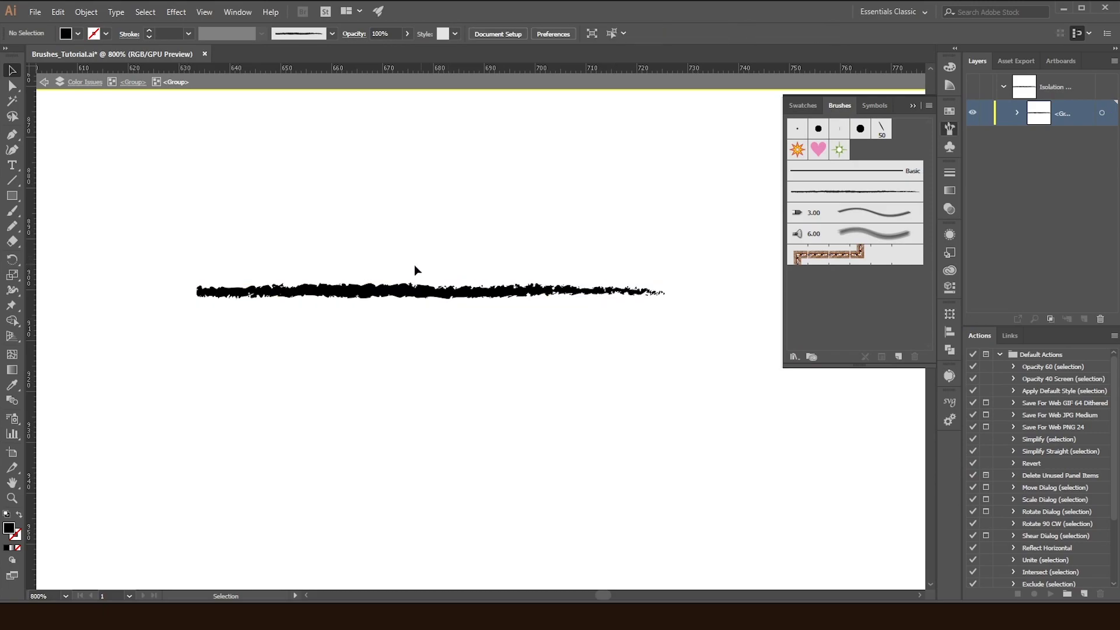
double_click(338, 173)
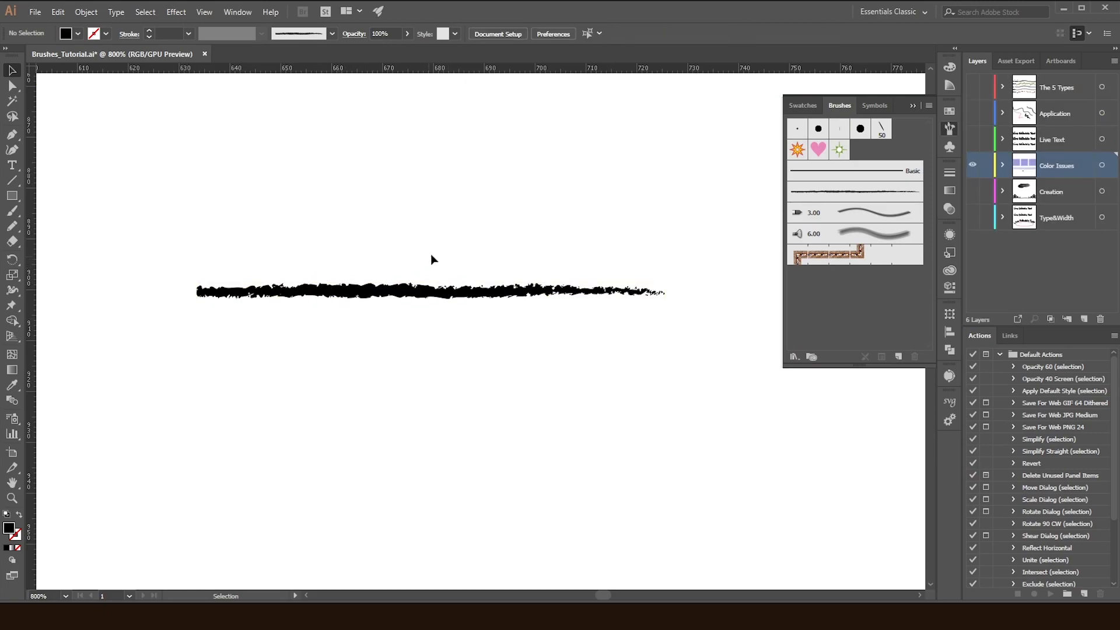
Create a new art brush from the black charcoal artwork with the colorization method set to Tints.
left_click(370, 293)
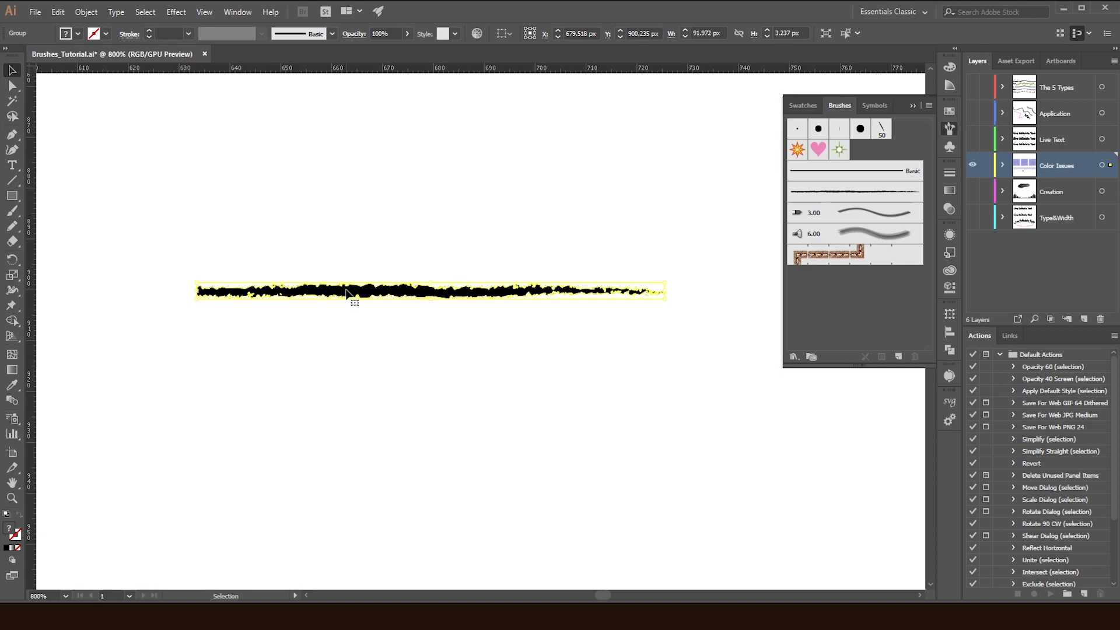
mouse_move(345, 293)
left_mouse_down()
mouse_move(557, 325)
mouse_move(832, 303)
mouse_move(875, 220)
mouse_move(903, 192)
mouse_move(922, 200)
left_mouse_up()
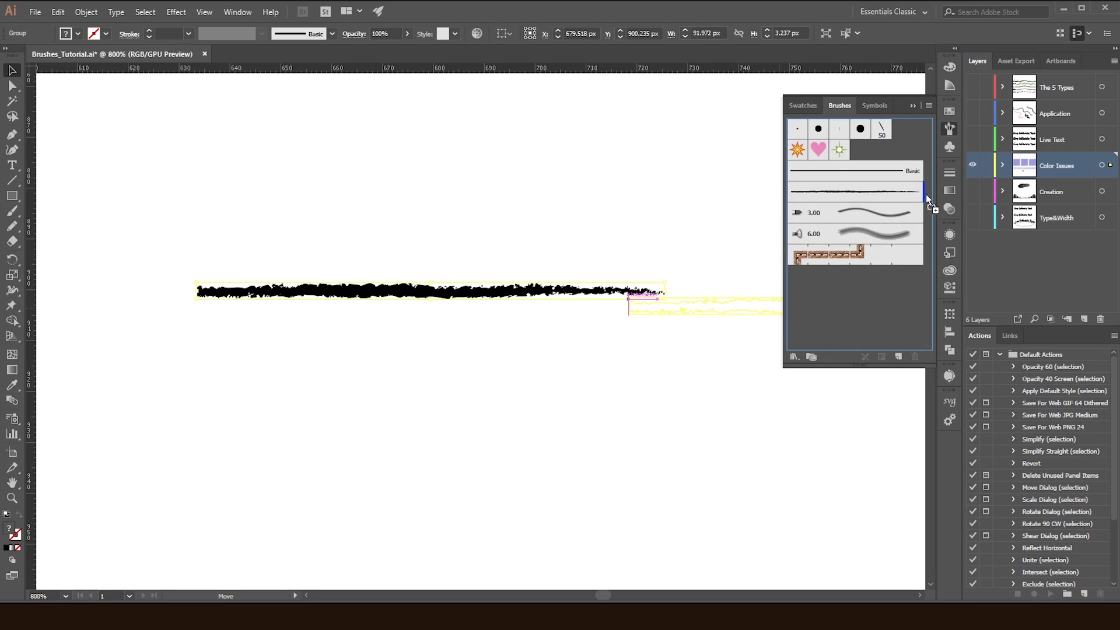
left_click_drag(926, 194, 926, 194)
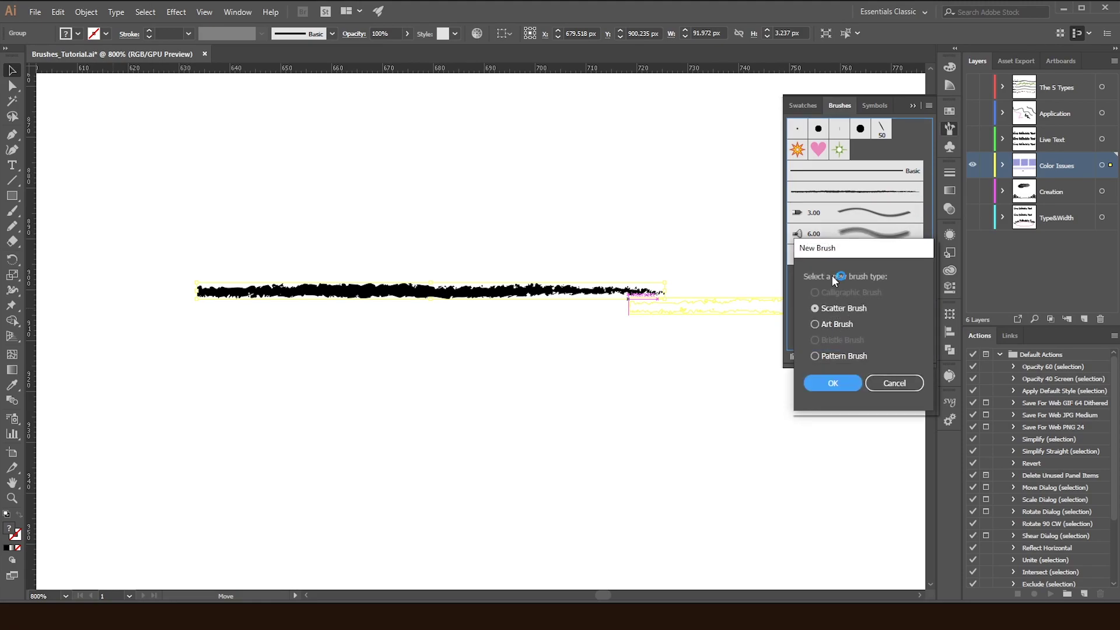
left_click(815, 324)
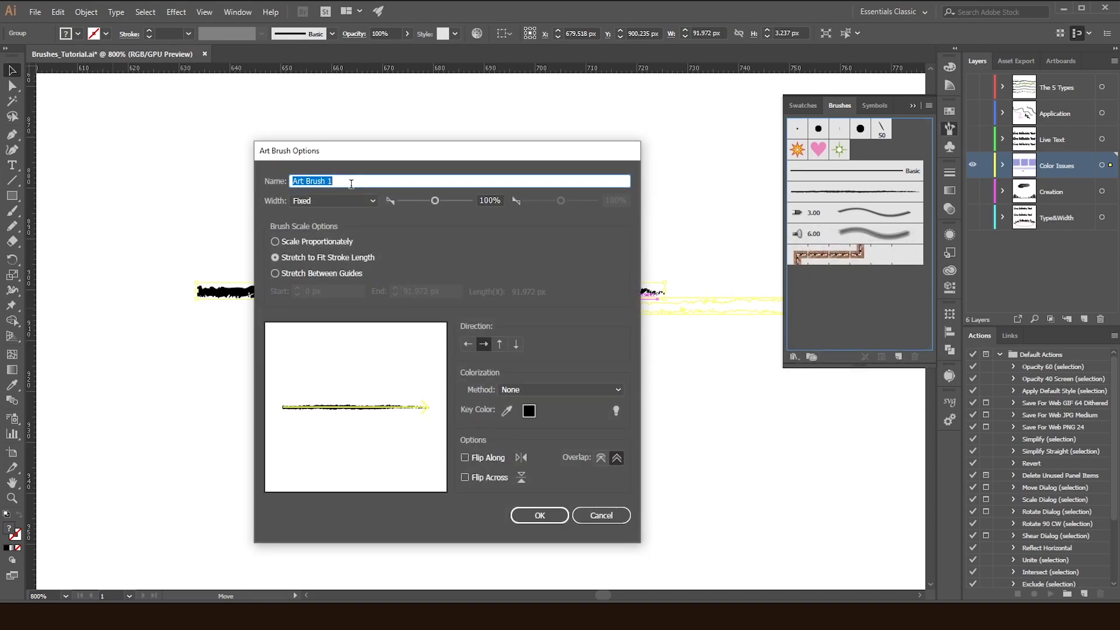
left_click(533, 391)
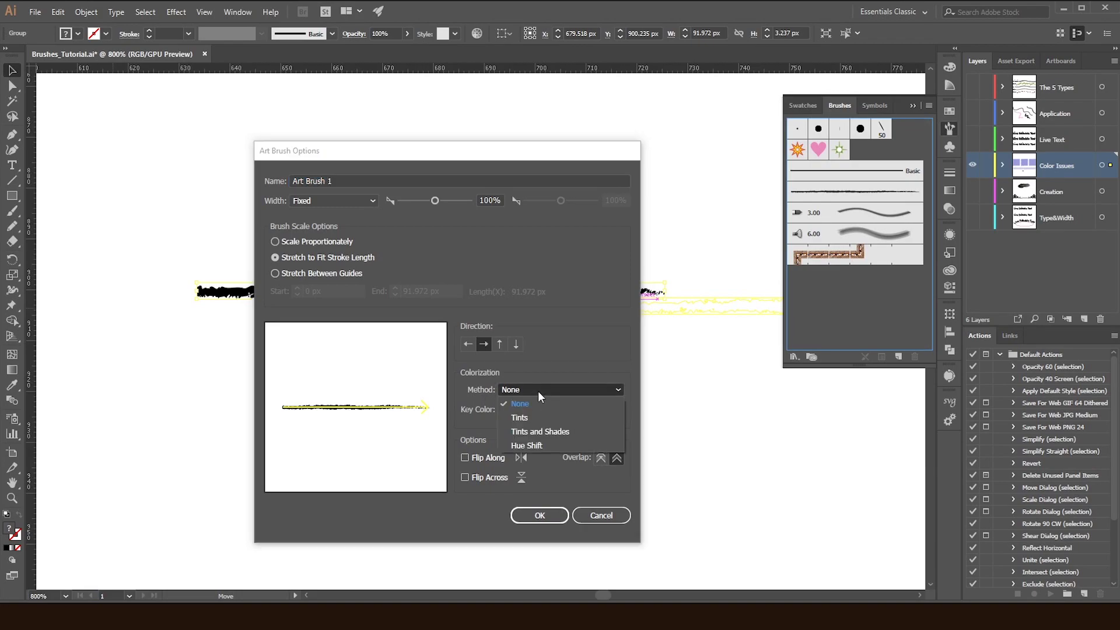
left_click(537, 422)
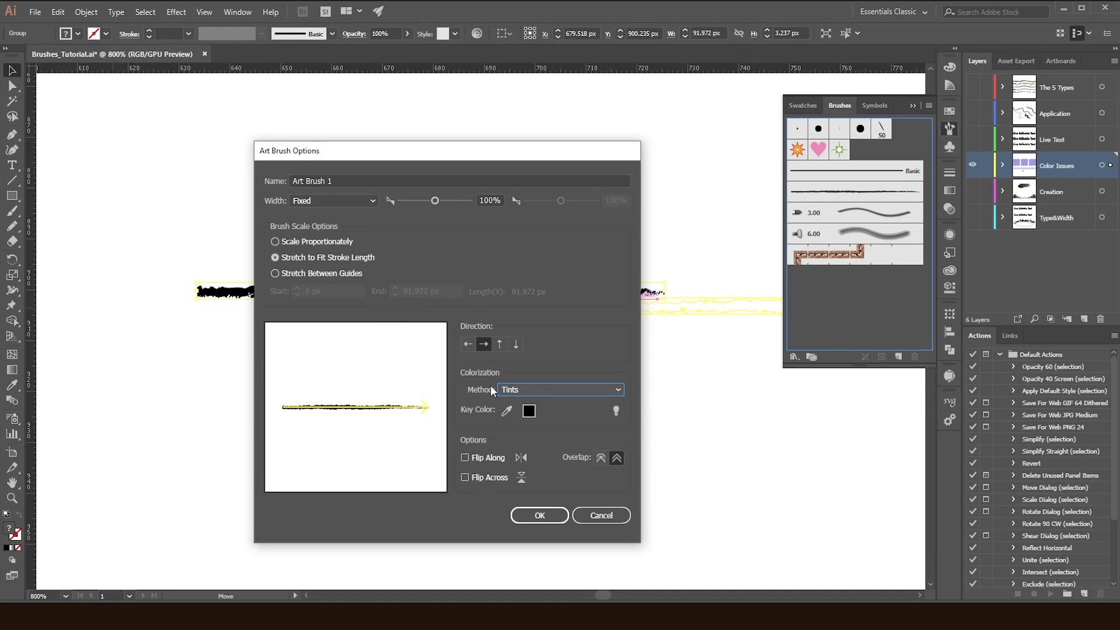
left_click(540, 515)
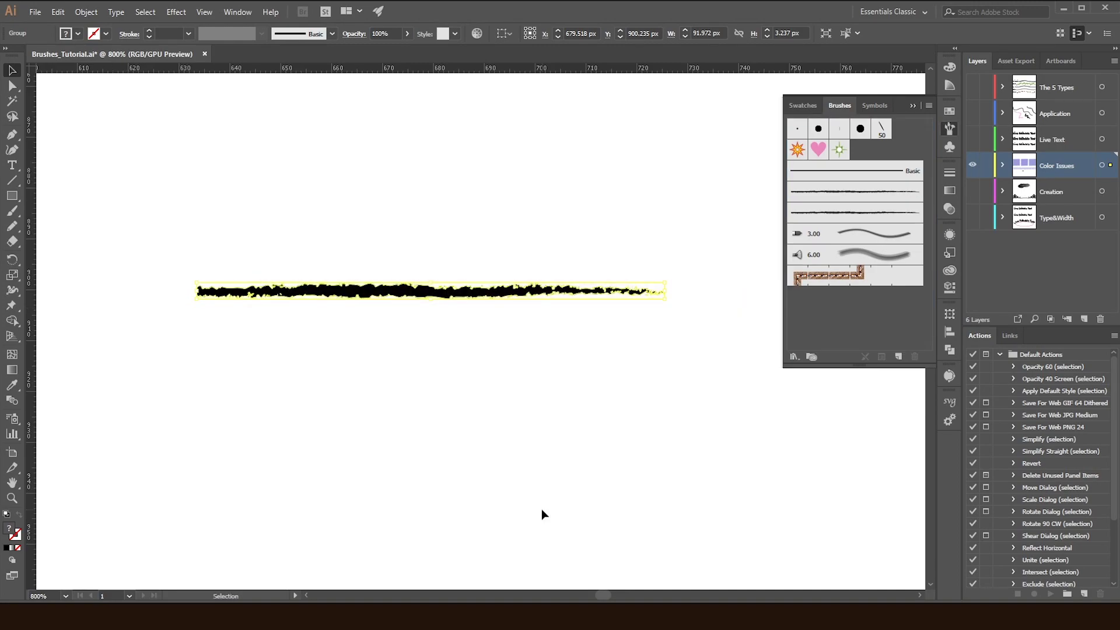
left_click(672, 239)
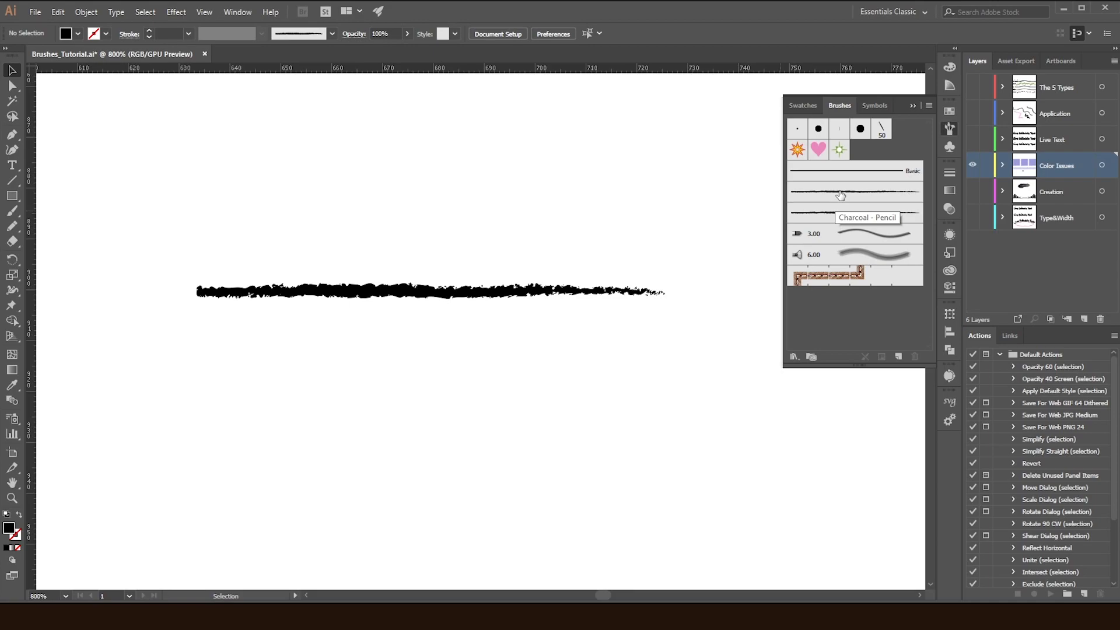
Try replacing the existing Charcoal - Pencil brush with the black charcoal artwork, and release the artwork slightly higher on the artboard instead.
left_click(385, 290)
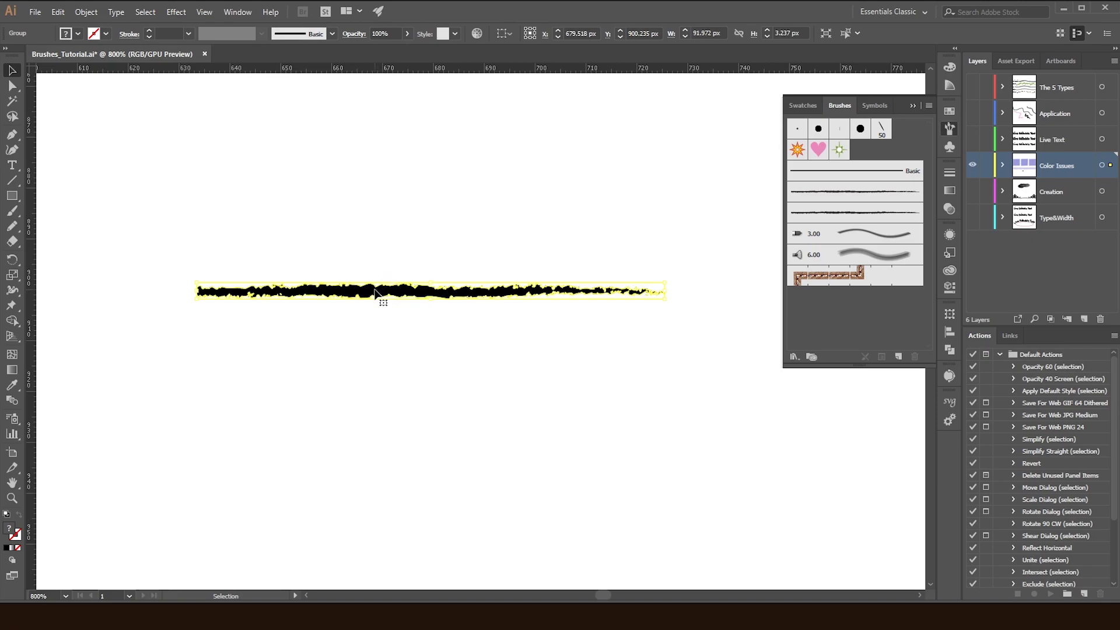
mouse_move(375, 293)
left_mouse_down()
mouse_move(400, 310)
mouse_move(636, 316)
mouse_move(822, 294)
mouse_move(861, 243)
mouse_move(864, 198)
left_mouse_up()
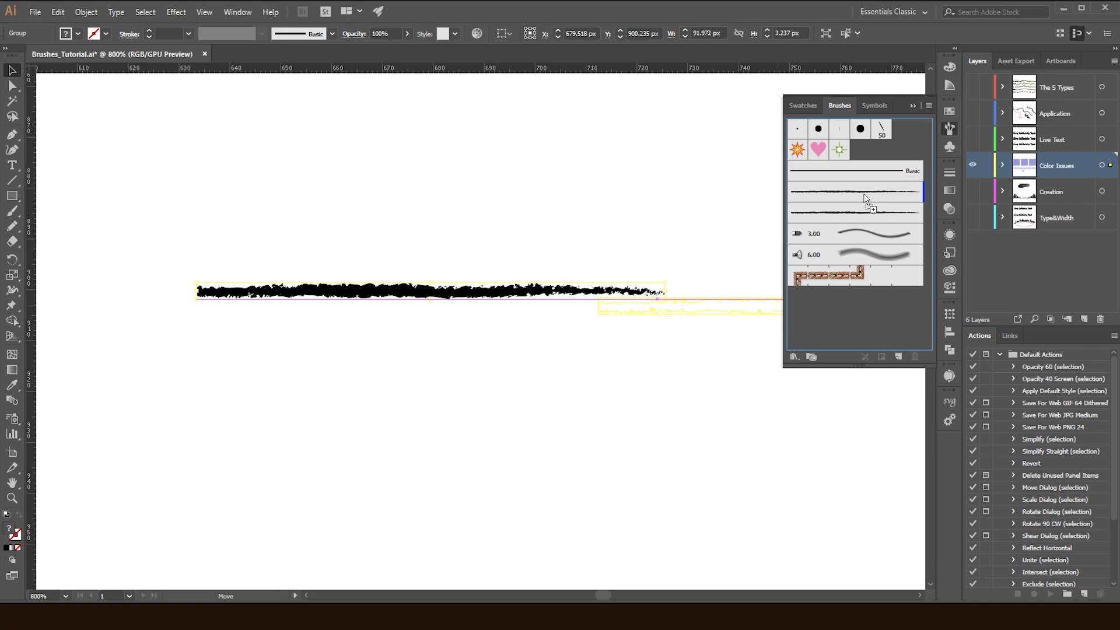
left_click_drag(863, 198, 865, 195)
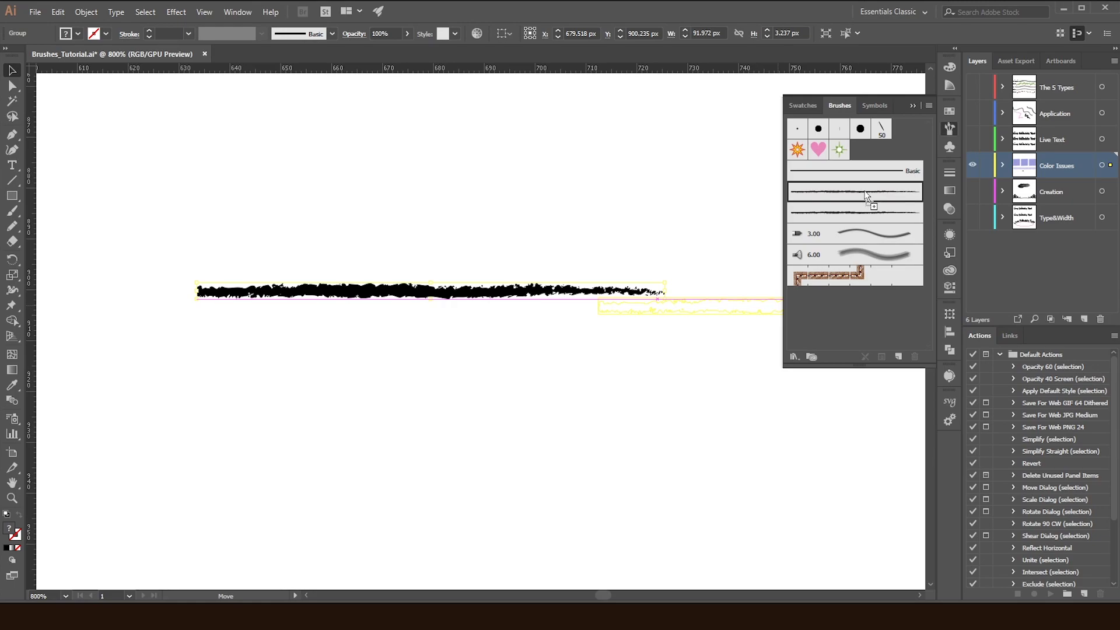
mouse_move(865, 195)
left_mouse_down()
mouse_move(671, 287)
mouse_move(425, 286)
mouse_move(360, 257)
left_mouse_up()
left_click(481, 400)
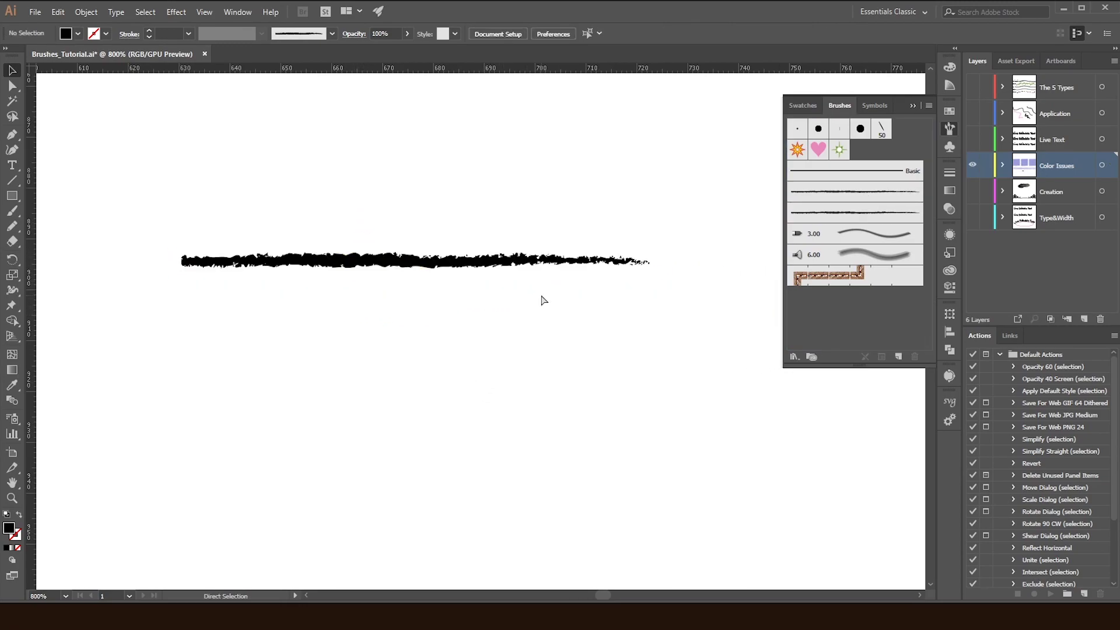
Apply the new black-based charcoal art brush to the third square's stroke, show it up close, and deselect it.
key("ctrl+0")
left_click_drag(587, 139, 539, 152)
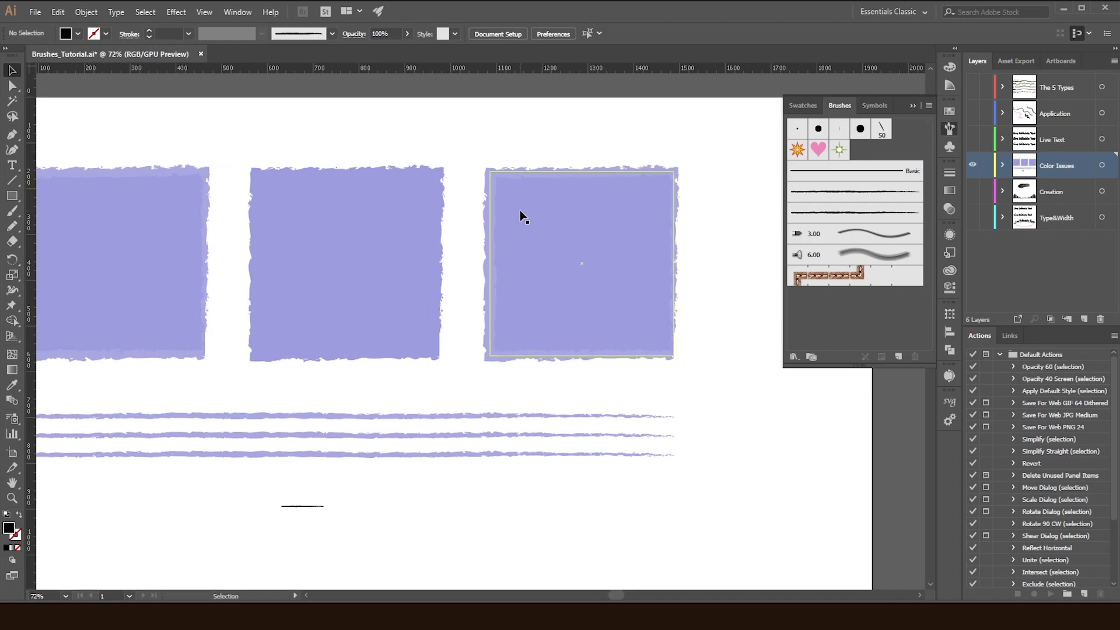
key("ctrl+space")
left_click_drag(510, 242, 578, 251)
left_click(583, 307)
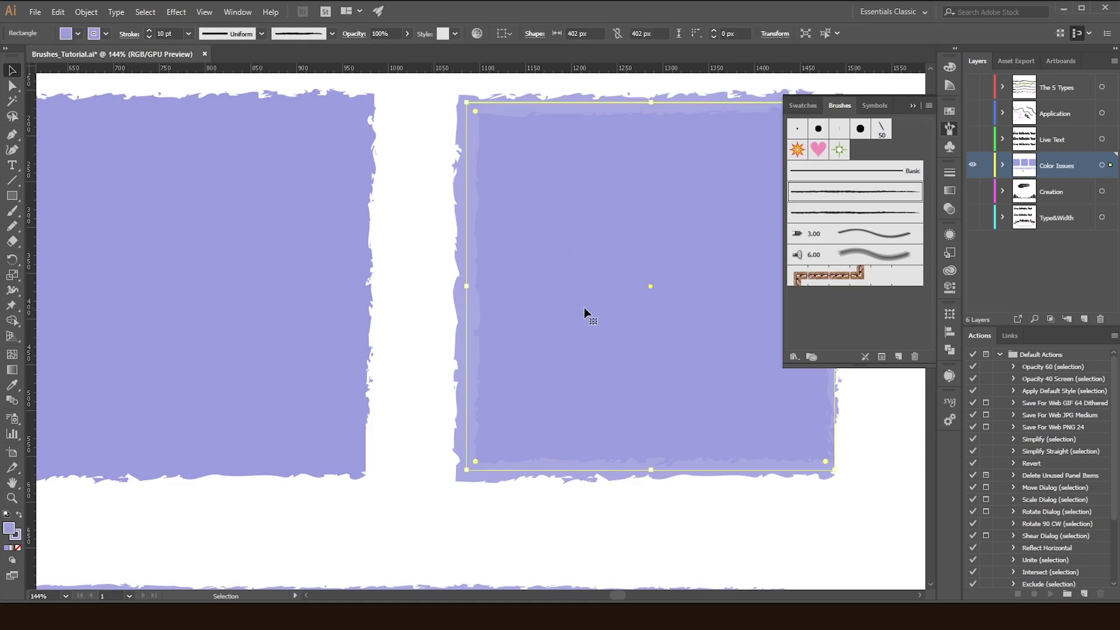
left_click(860, 214)
left_click(443, 152)
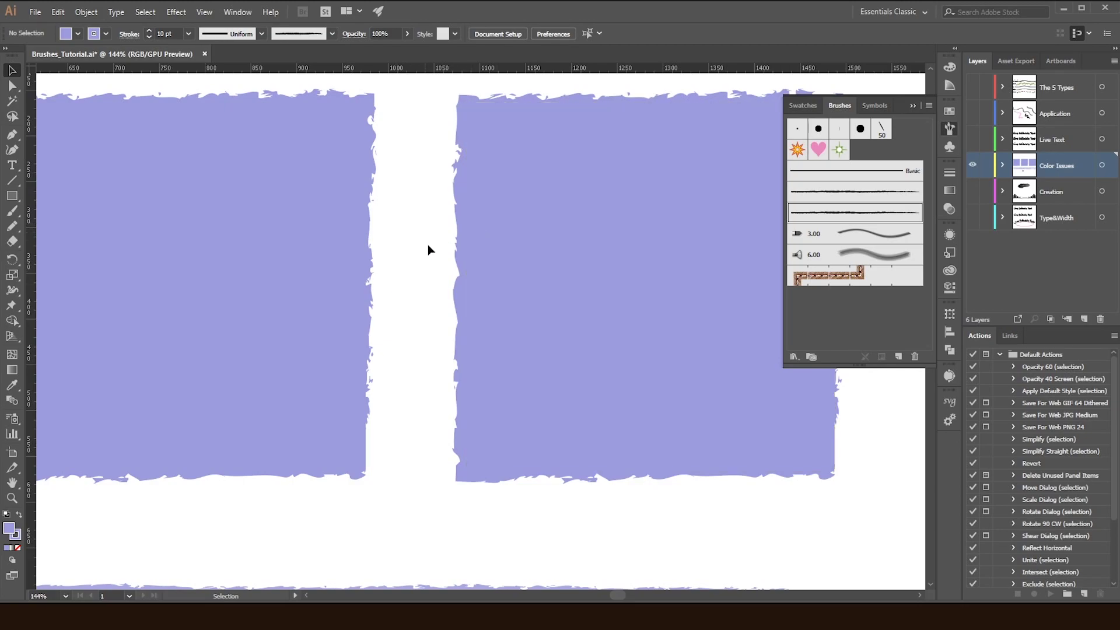
Thicken the third square's brushed stroke considerably, and reduce its stroke weight to 13 pt.
left_click(560, 283)
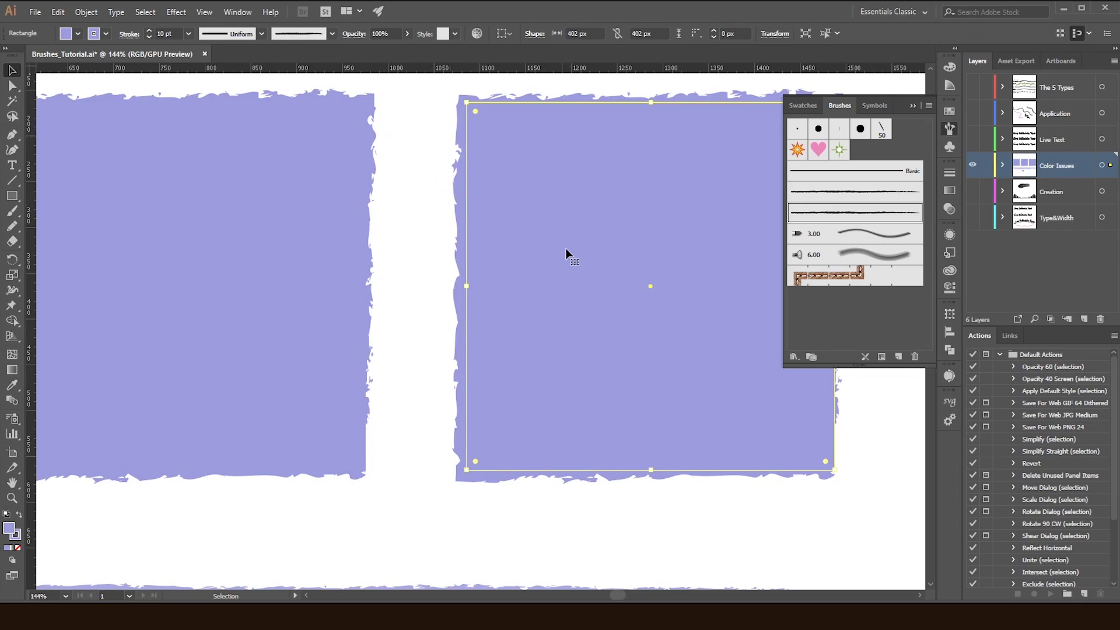
left_click(149, 31)
left_click(149, 31)
left_click(149, 31)
left_click(150, 31)
left_click(149, 32)
left_click(149, 32)
left_click(150, 32)
left_click(149, 33)
left_click(149, 32)
left_click(149, 32)
left_click(150, 32)
left_click(149, 32)
left_click(146, 37)
left_click(147, 37)
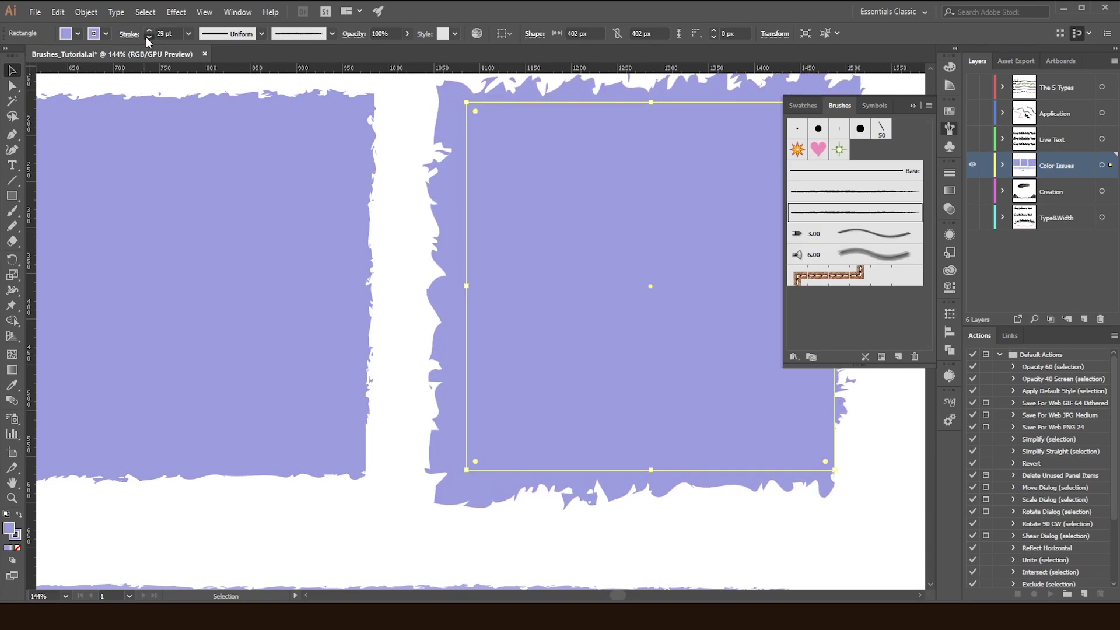
left_click(146, 37)
left_click(147, 37)
left_click(147, 37)
left_click(146, 36)
left_click(147, 37)
left_click(146, 37)
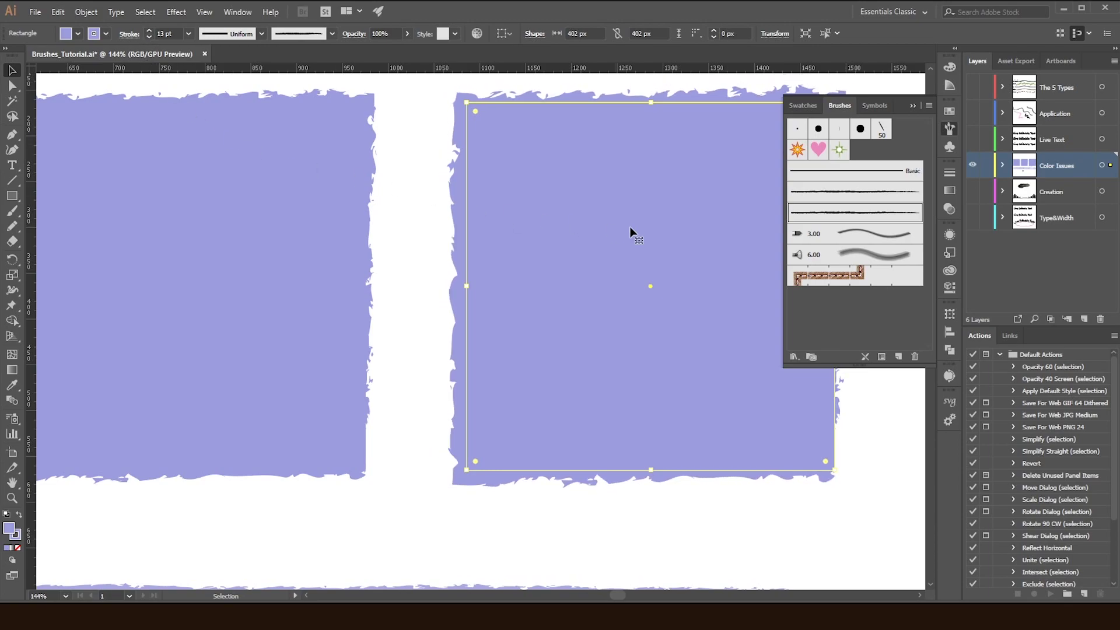
Try the 3.00 and 6.00 bristle brushes on the third square, with the 6.00 brush's stroke weight raised to 8 pt.
left_click(853, 235)
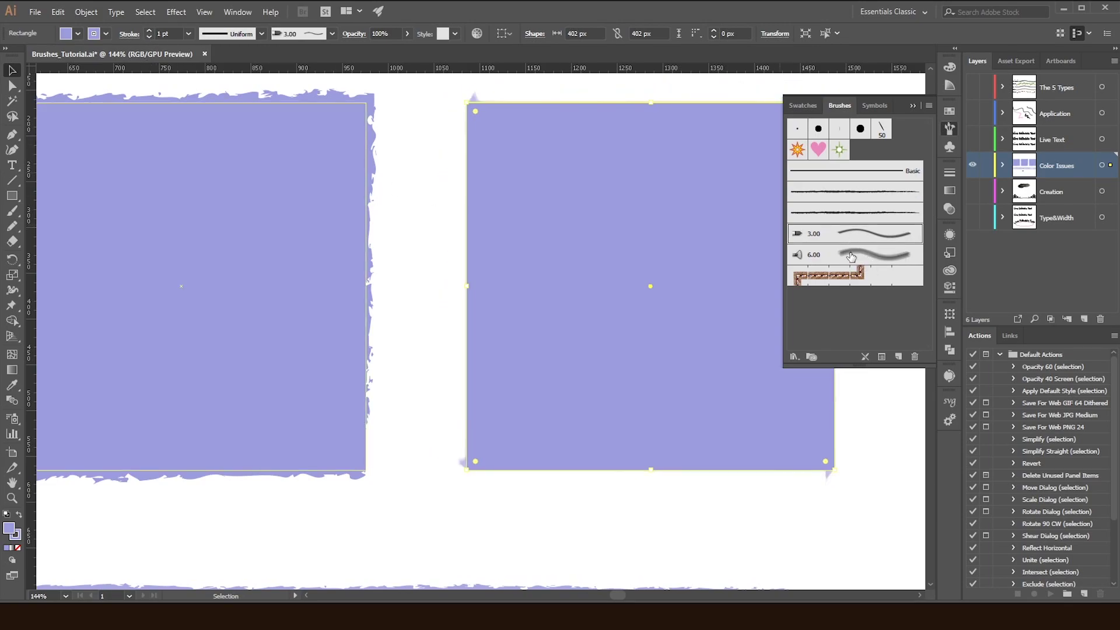
left_click(856, 255)
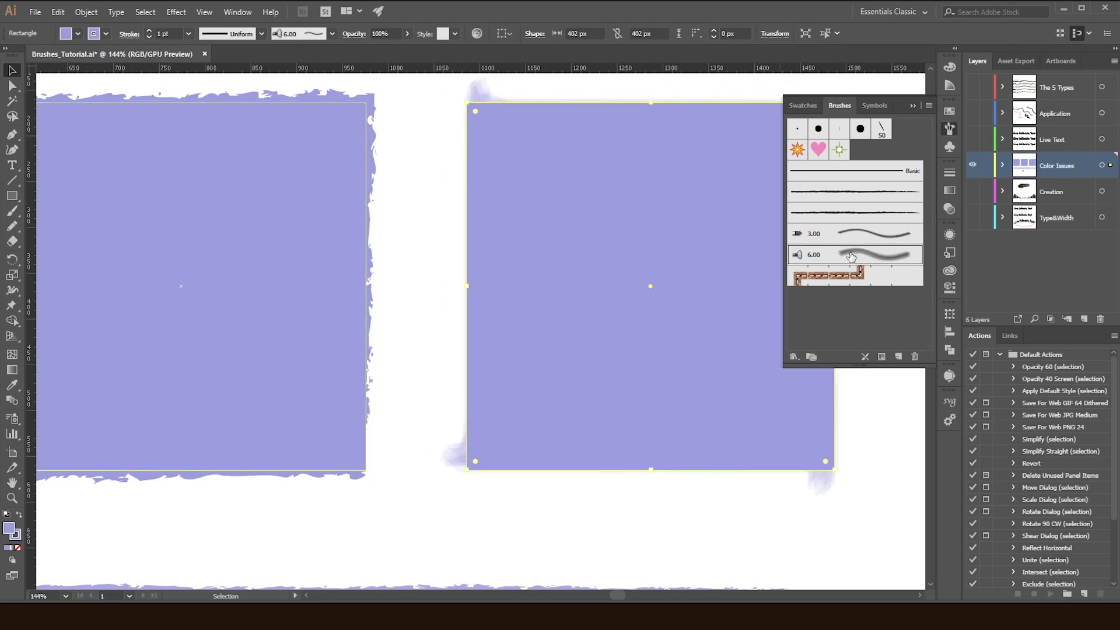
left_click(149, 33)
left_click(150, 33)
left_click(150, 33)
left_click(149, 33)
left_click(149, 33)
left_click(149, 34)
left_click(150, 33)
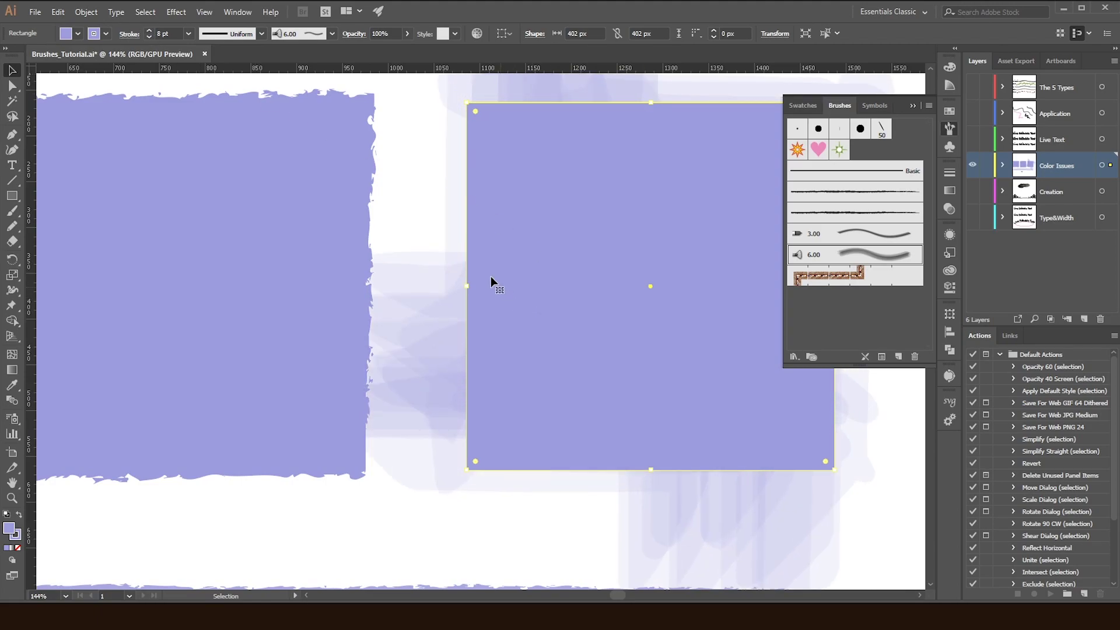
left_click(449, 243)
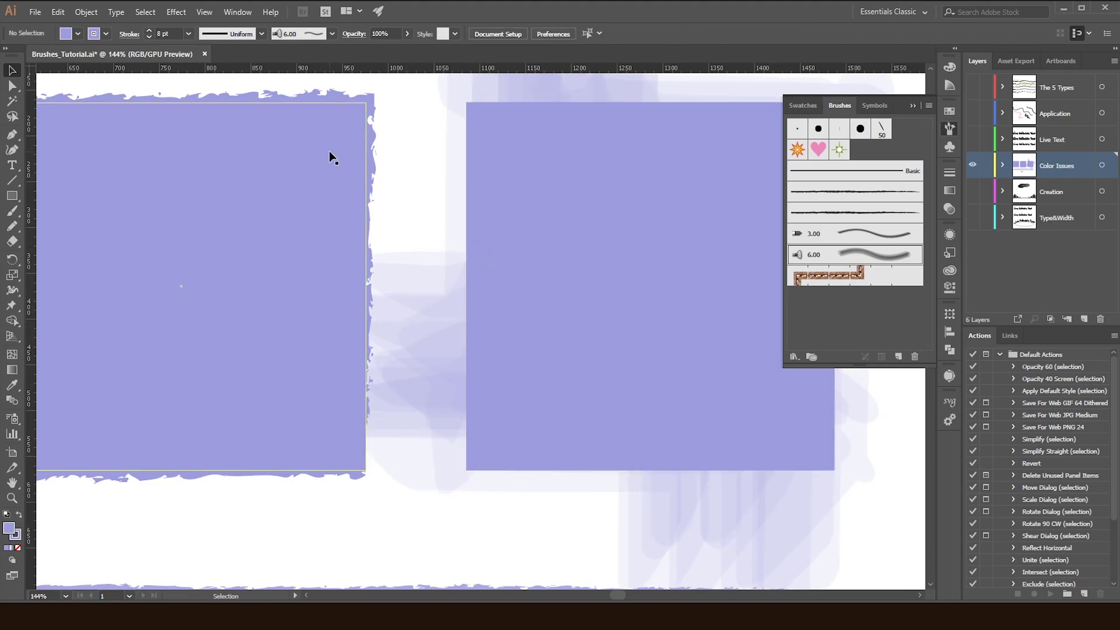
Reapply the new black-based charcoal art brush to the third square and thicken its stroke beyond the middle square's.
left_click(580, 270)
left_click(854, 212)
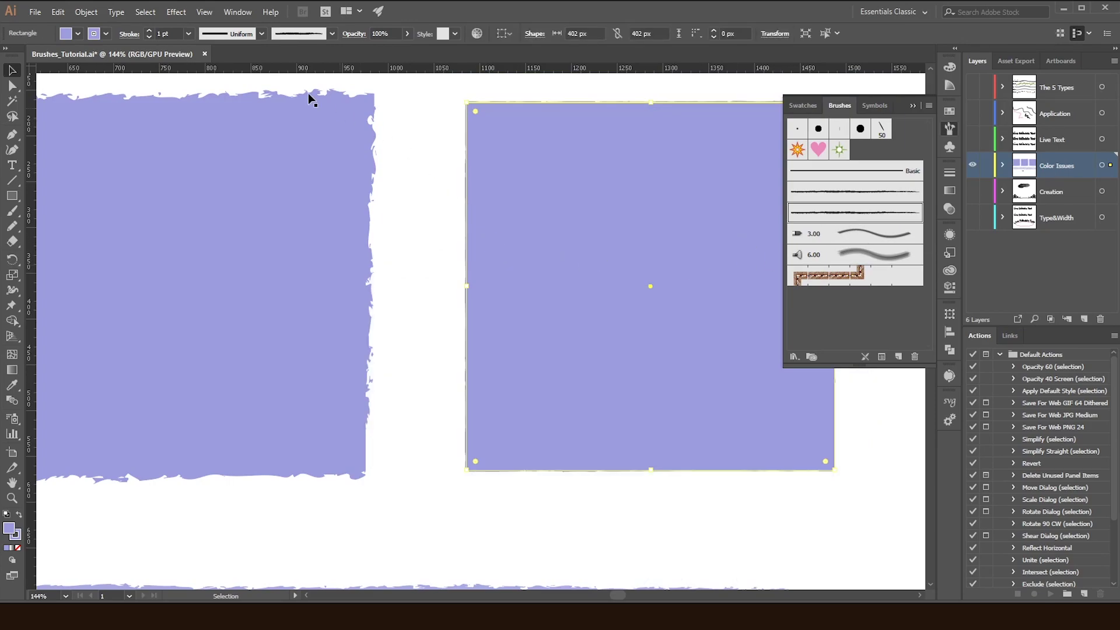
left_click(150, 30)
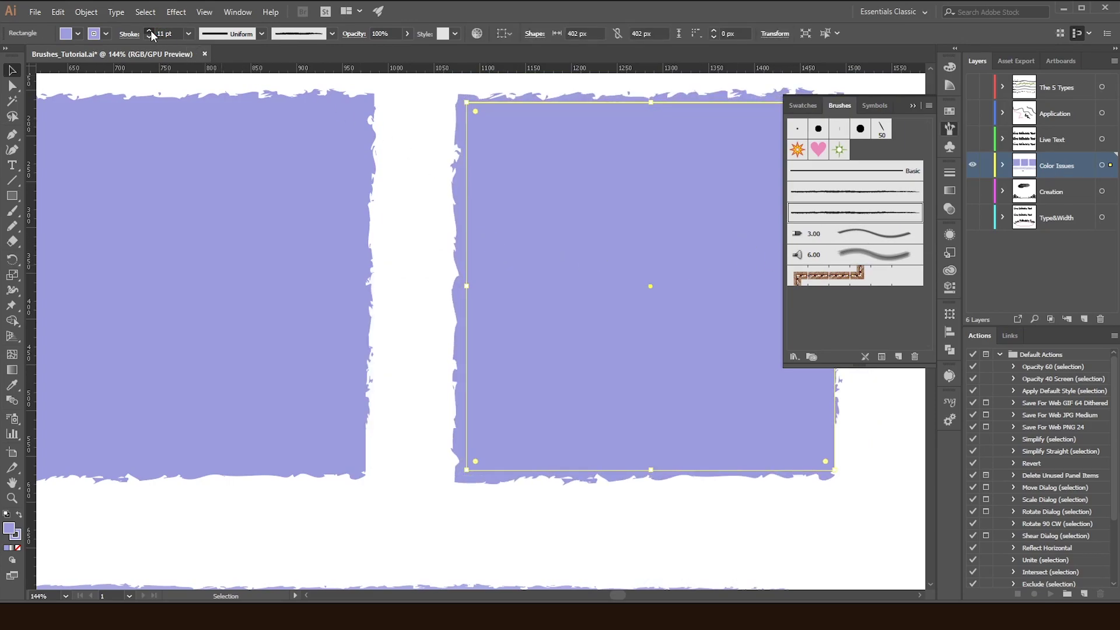
Compare the first square's brushed edge with the other two squares in a view of the whole artboard, leaving nothing selected.
key("ctrl+0")
left_click(310, 117)
left_click_drag(93, 129, 138, 190)
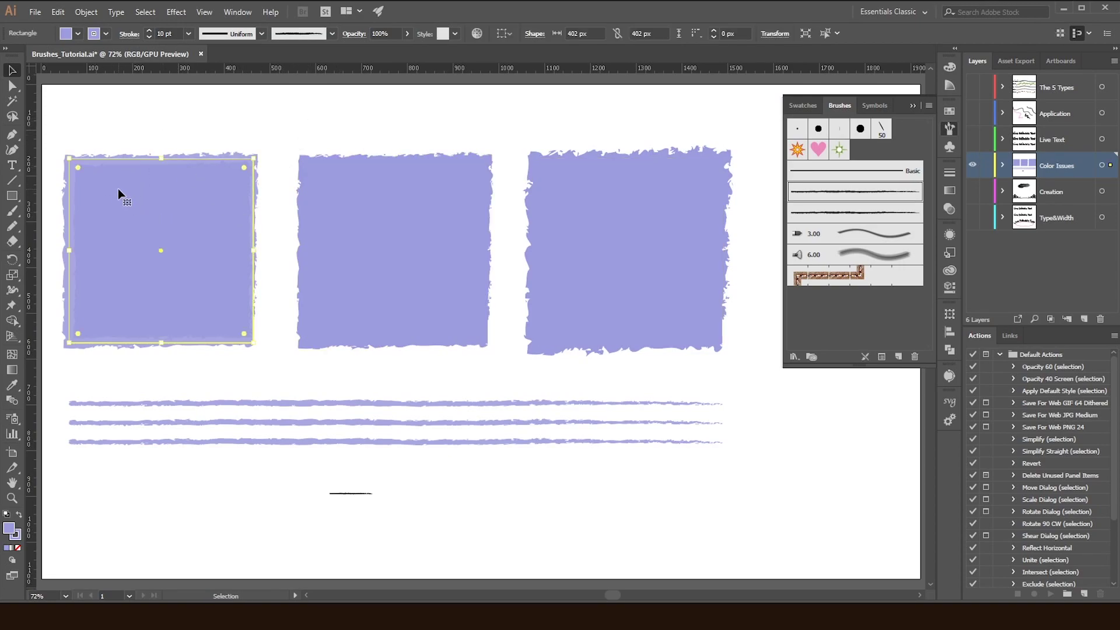
left_click(87, 141)
left_click_drag(98, 134, 80, 192)
left_click(130, 127)
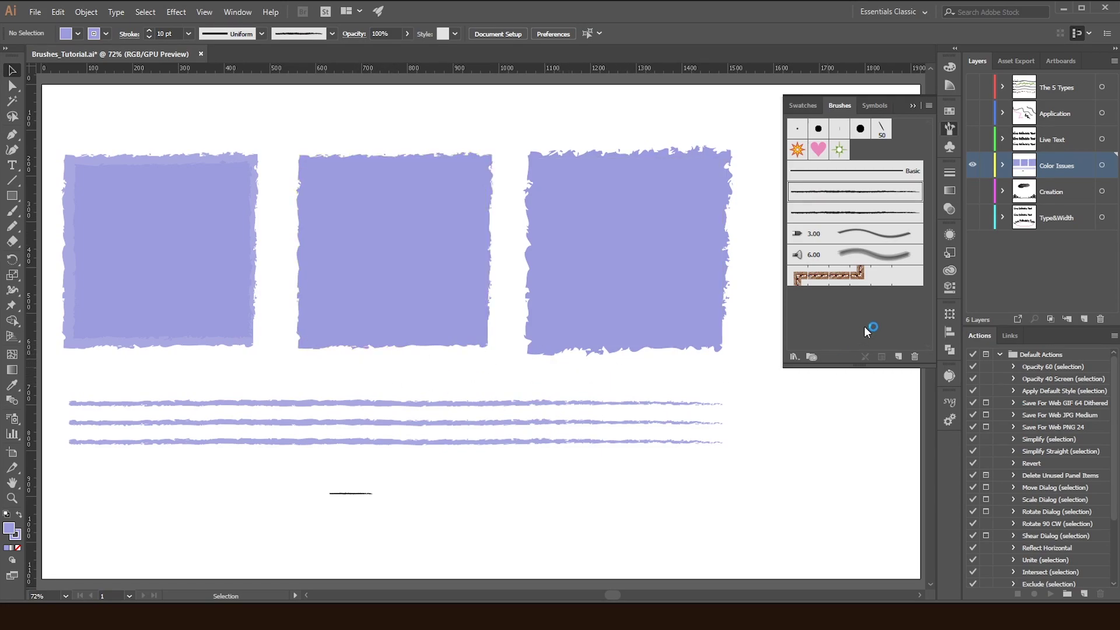
Hide the Color Issues layer and show the Creation layer, checking which artwork makes up the black paint smear.
left_click(972, 166)
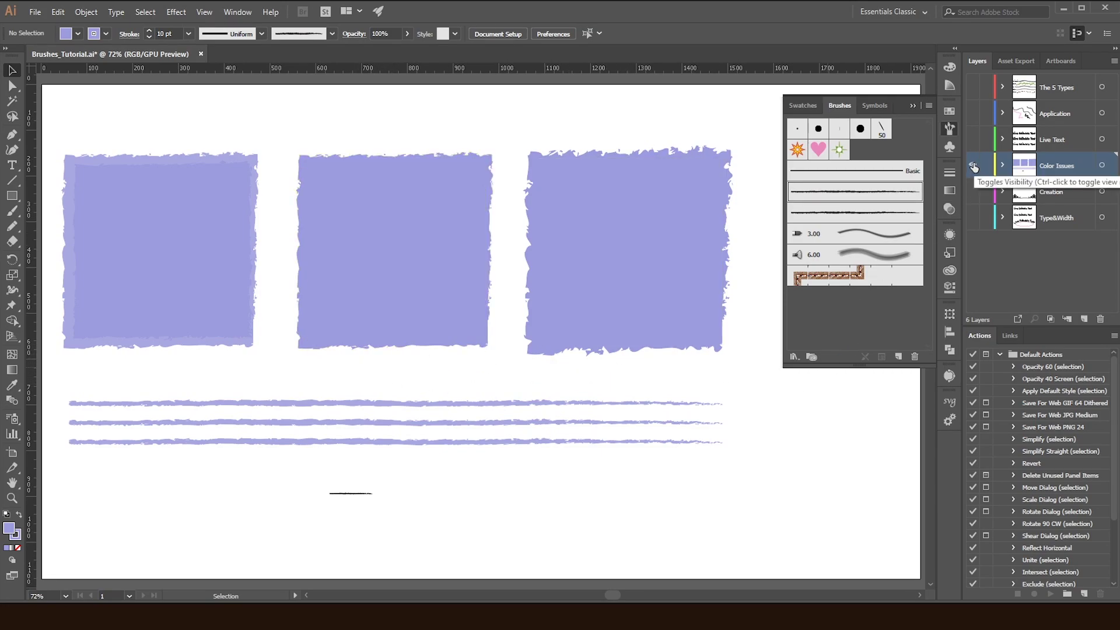
left_click(972, 190)
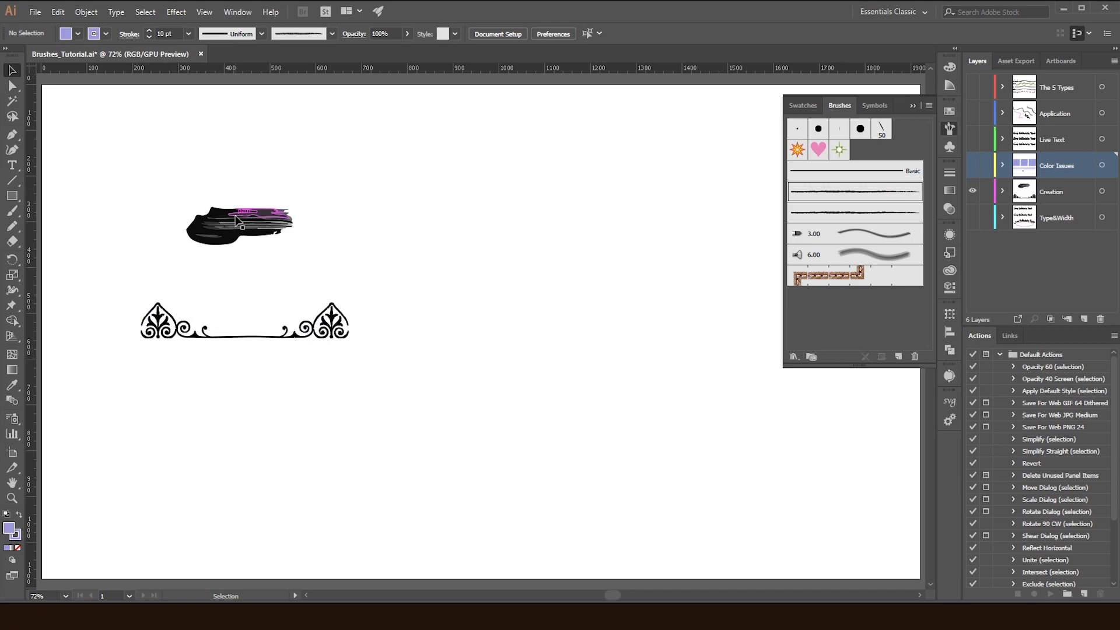
left_click_drag(146, 167, 353, 264)
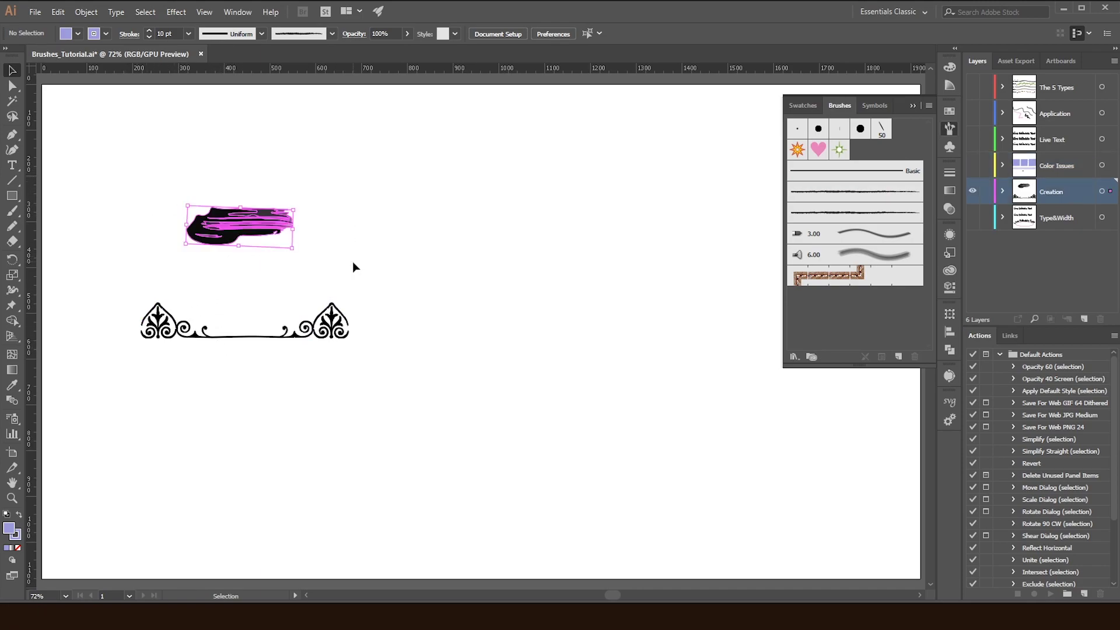
left_click(247, 245)
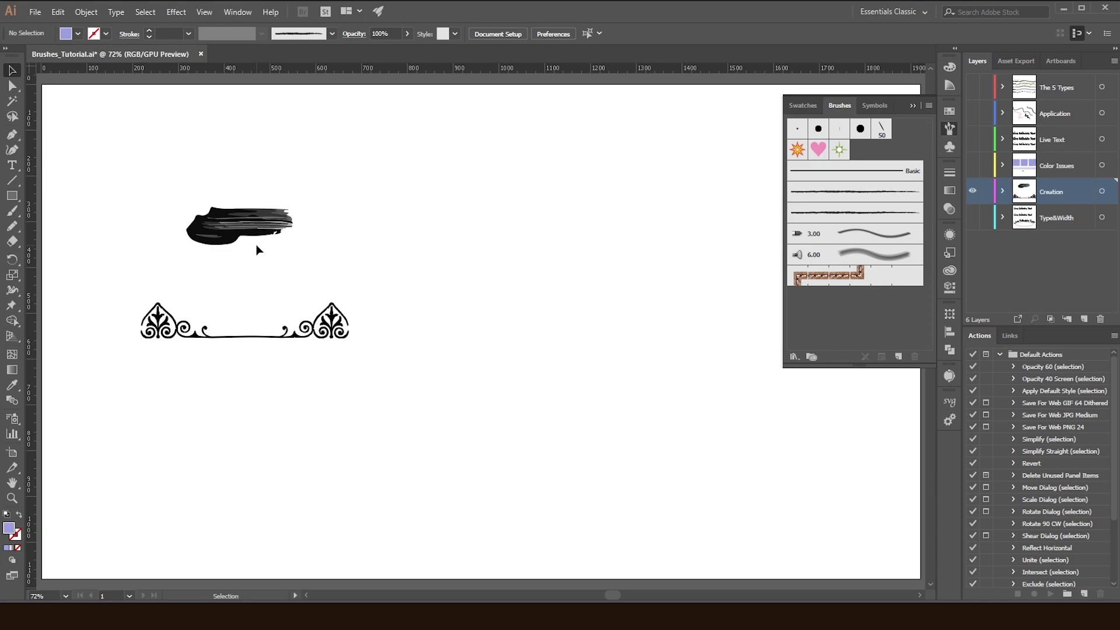
Create an art brush from the black paint smear with the Tints colorization method, leaving nothing selected.
mouse_move(167, 173)
left_mouse_down()
mouse_move(305, 274)
mouse_move(312, 267)
left_mouse_up()
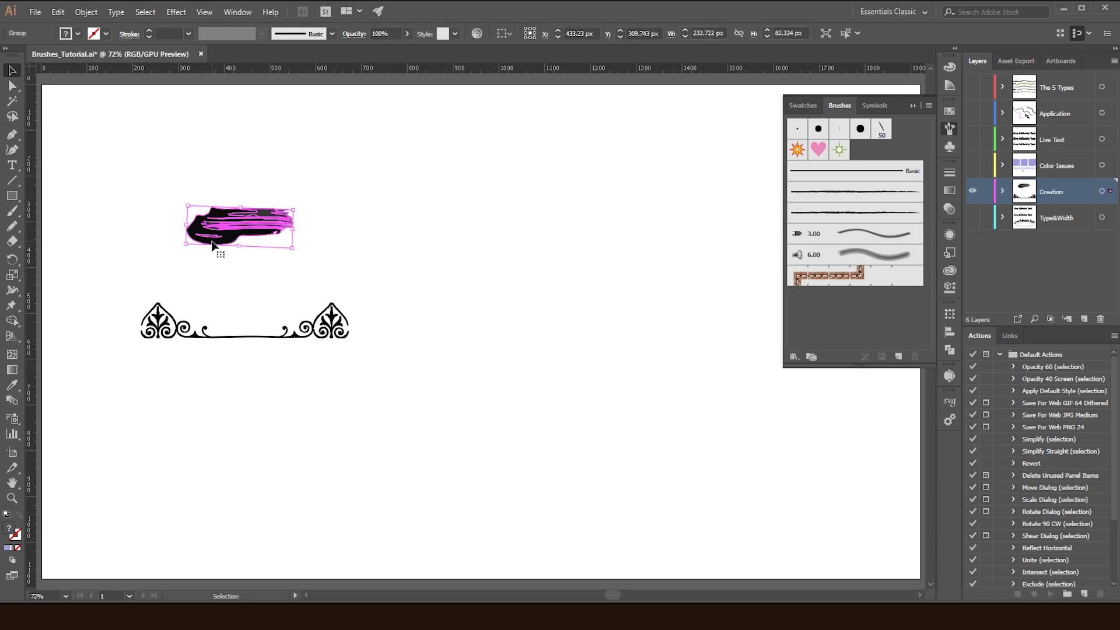
mouse_move(221, 228)
left_mouse_down()
mouse_move(388, 273)
mouse_move(867, 311)
left_mouse_up()
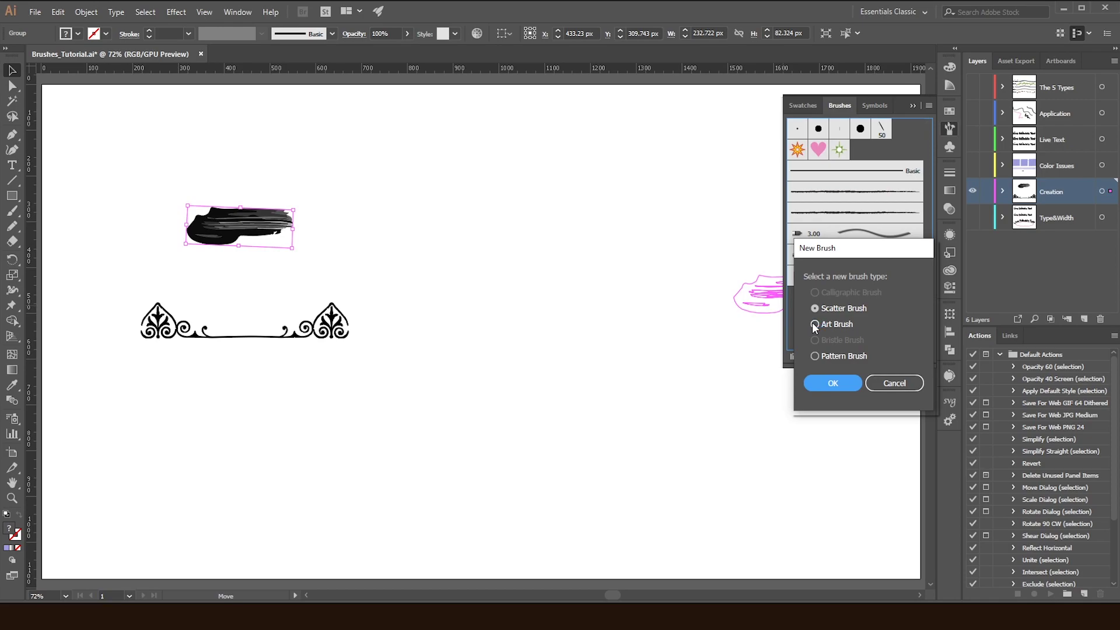
left_click(814, 325)
left_click(832, 384)
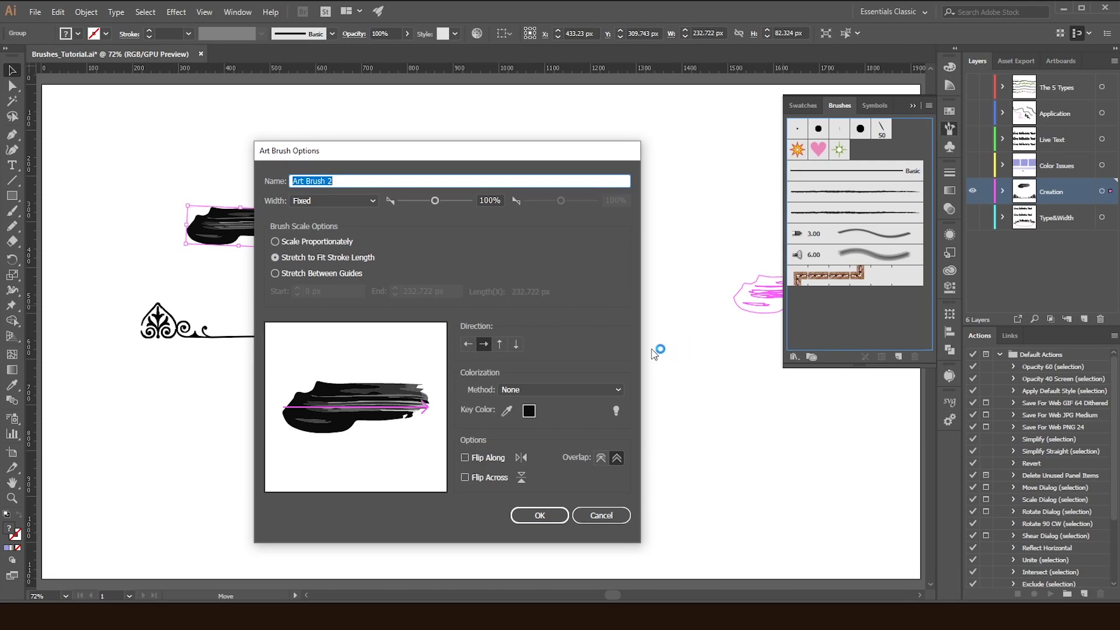
left_click(555, 389)
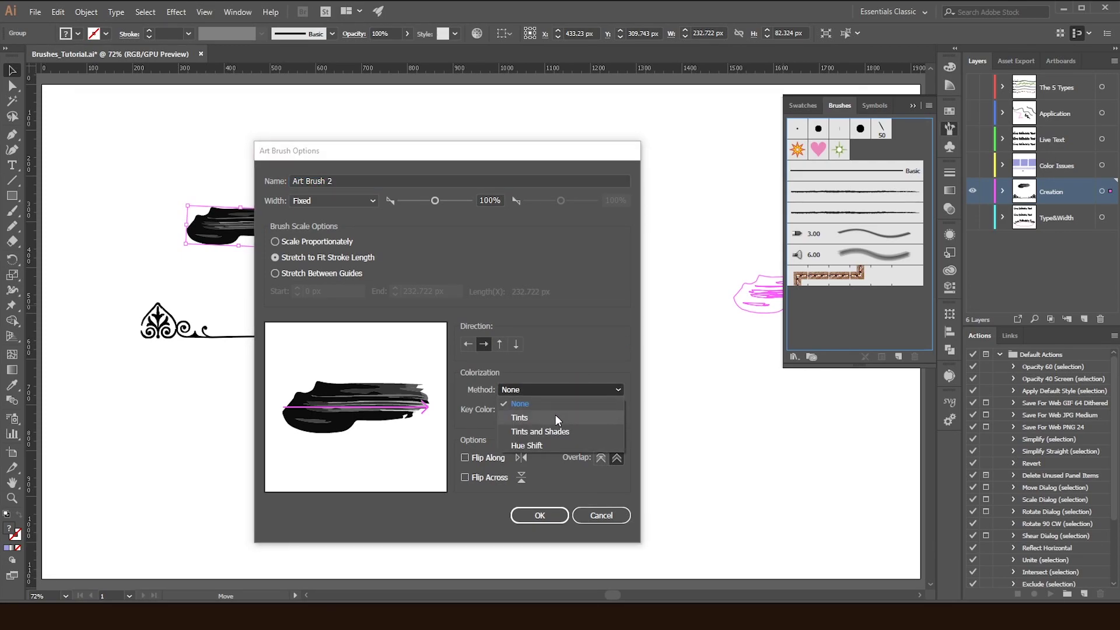
left_click(555, 415)
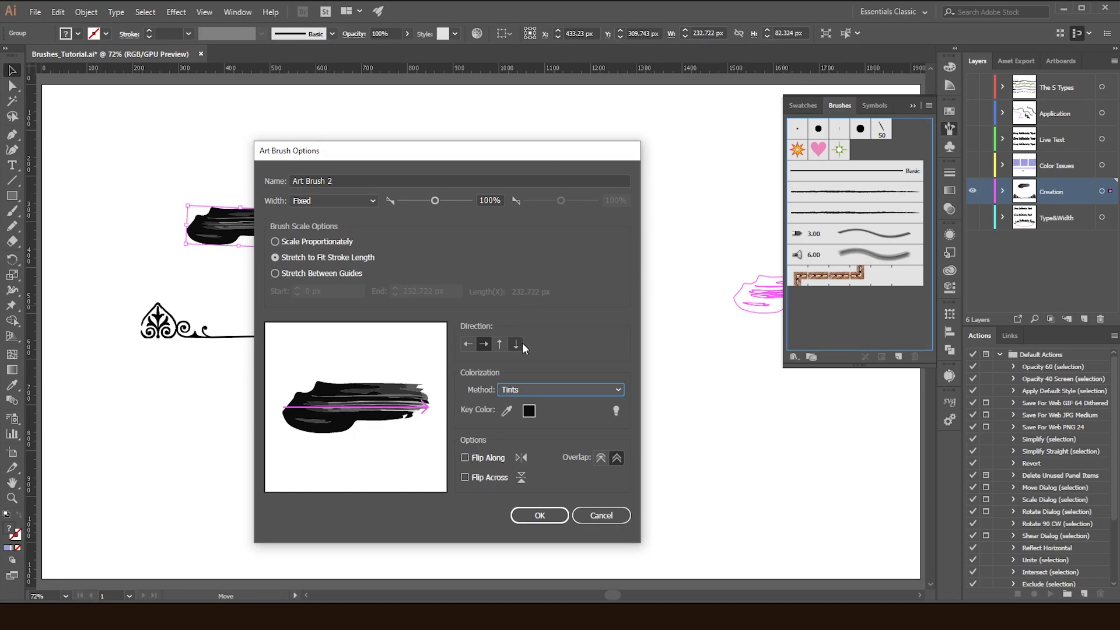
left_click(539, 515)
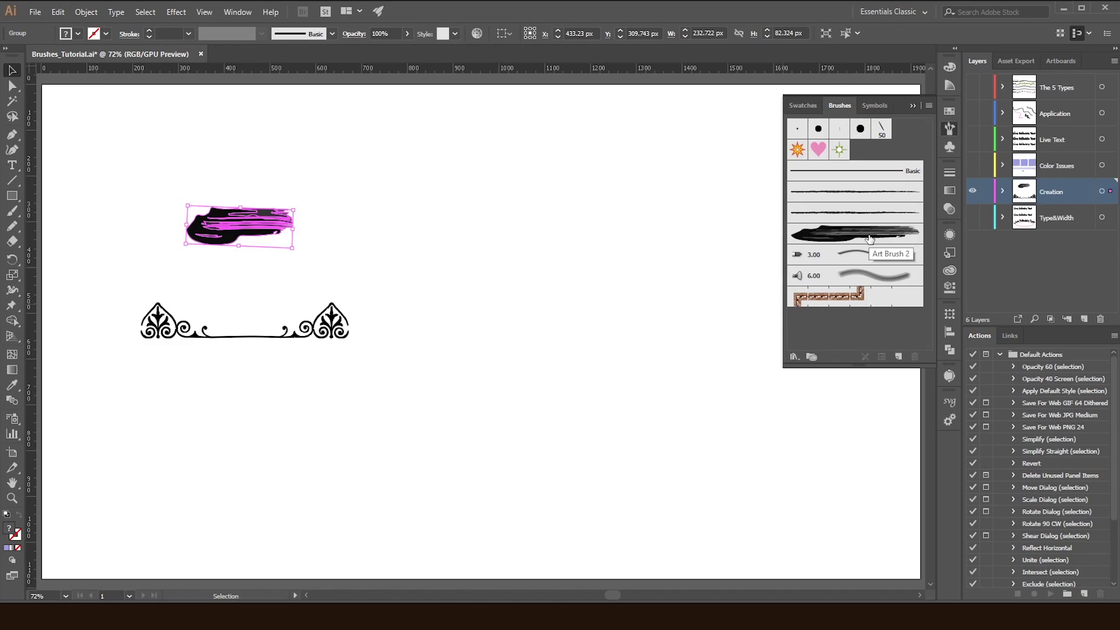
left_click(236, 160)
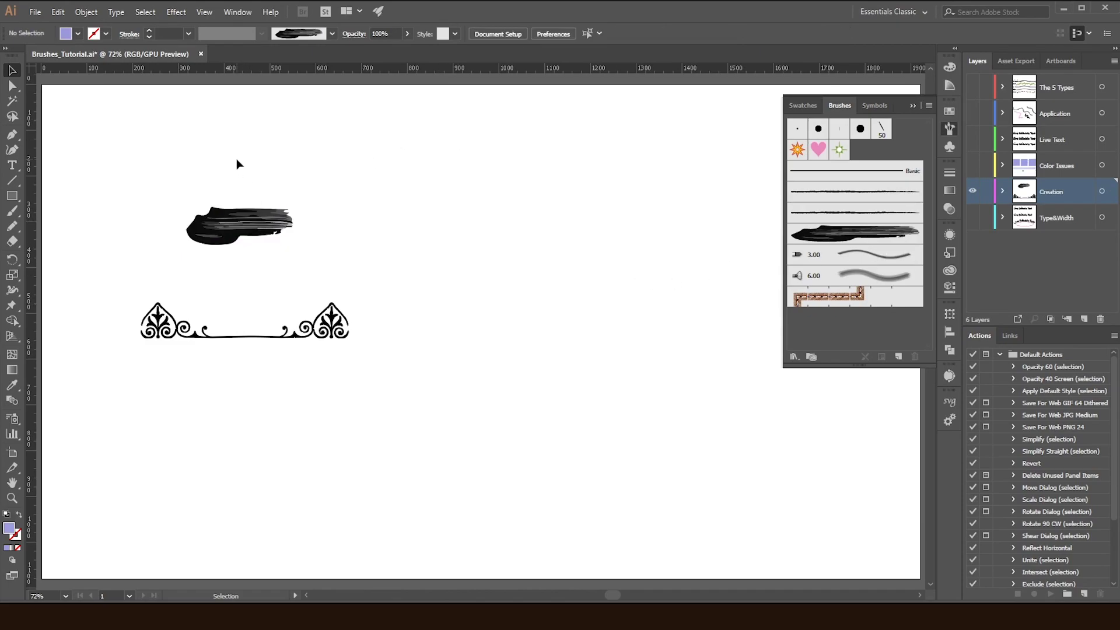
Paint a circular stroke and several straight and curved strokes with the new smear brush on the empty area right of the smear.
left_click(865, 235)
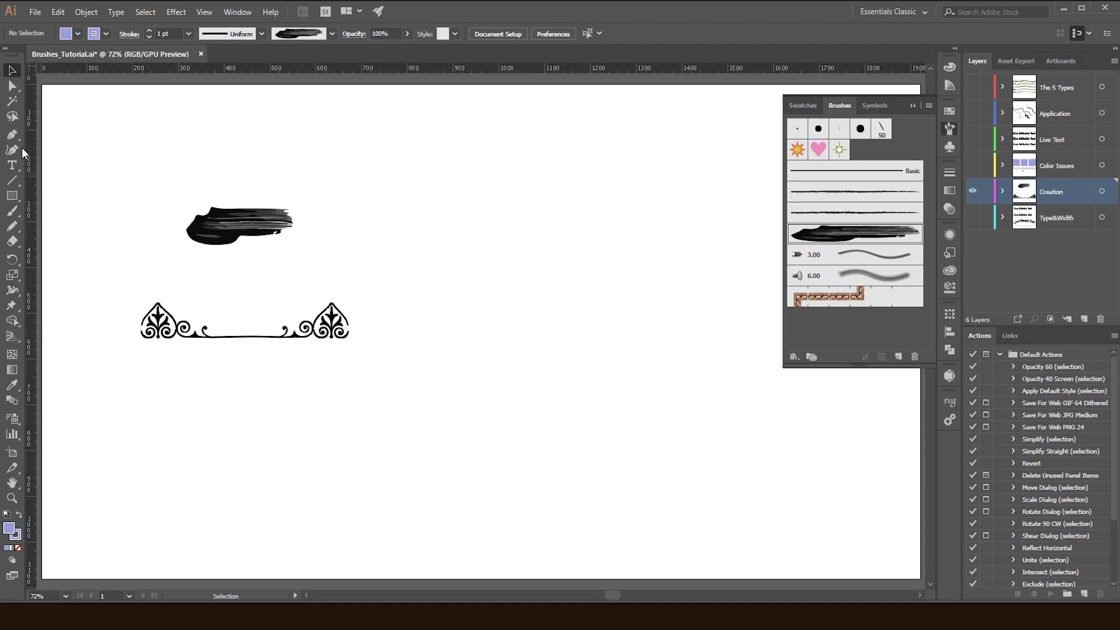
left_click(15, 215)
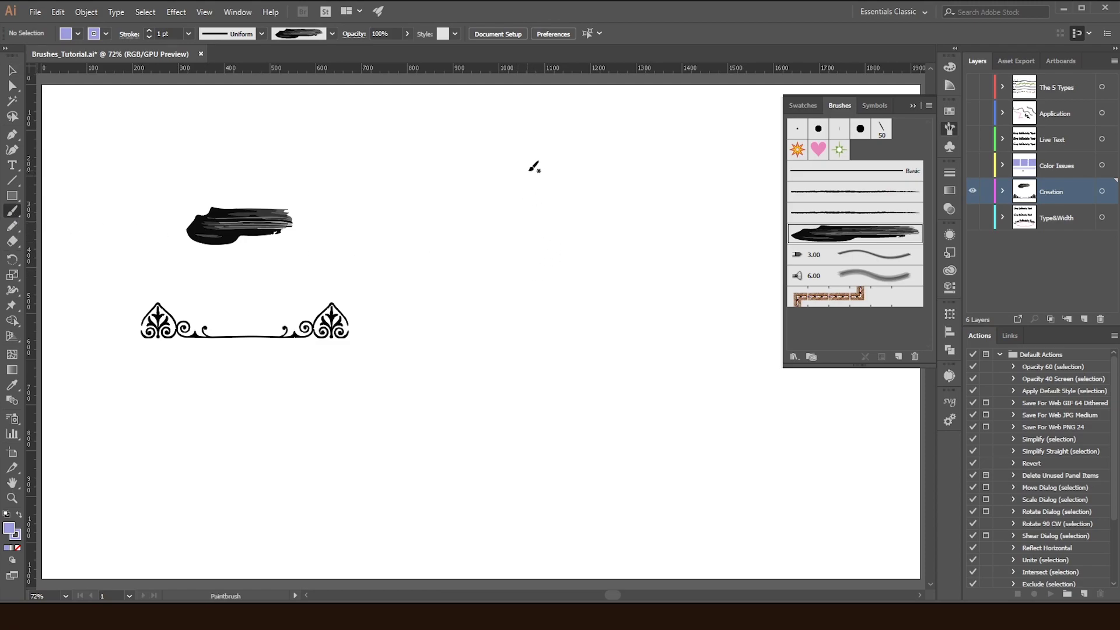
mouse_move(604, 136)
left_mouse_down()
mouse_move(566, 147)
mouse_move(569, 179)
mouse_move(607, 182)
mouse_move(614, 139)
left_mouse_up()
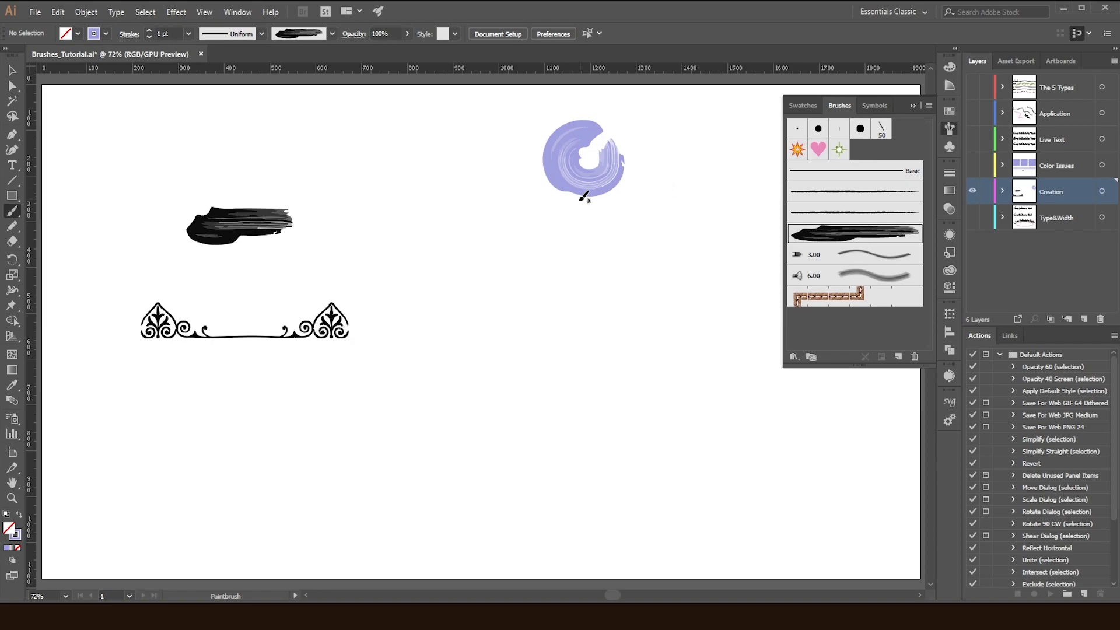
left_click_drag(557, 220, 697, 207)
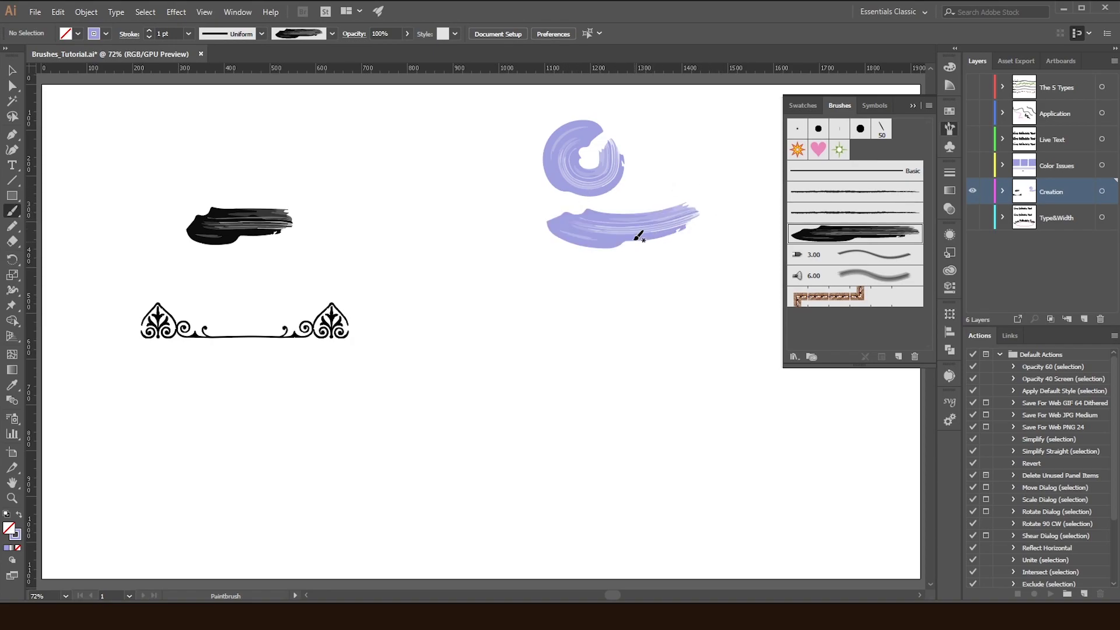
left_click_drag(636, 239, 681, 269)
mouse_move(622, 132)
left_mouse_down()
mouse_move(686, 100)
mouse_move(750, 132)
mouse_move(757, 172)
mouse_move(707, 241)
mouse_move(739, 291)
left_mouse_up()
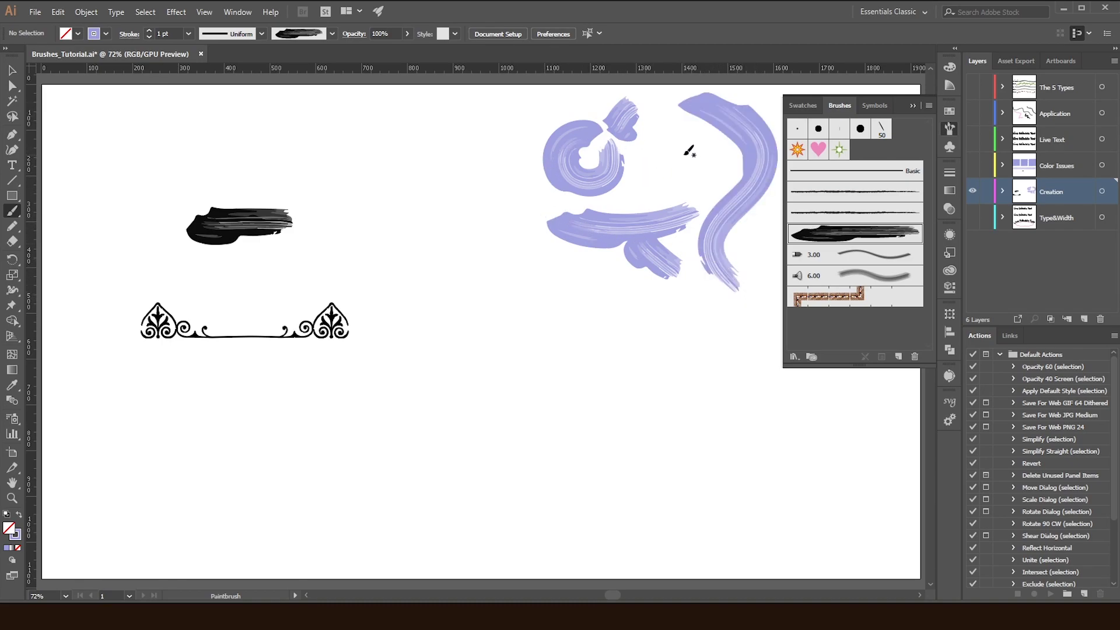
mouse_move(682, 126)
left_mouse_down()
mouse_move(665, 167)
mouse_move(711, 176)
left_mouse_up()
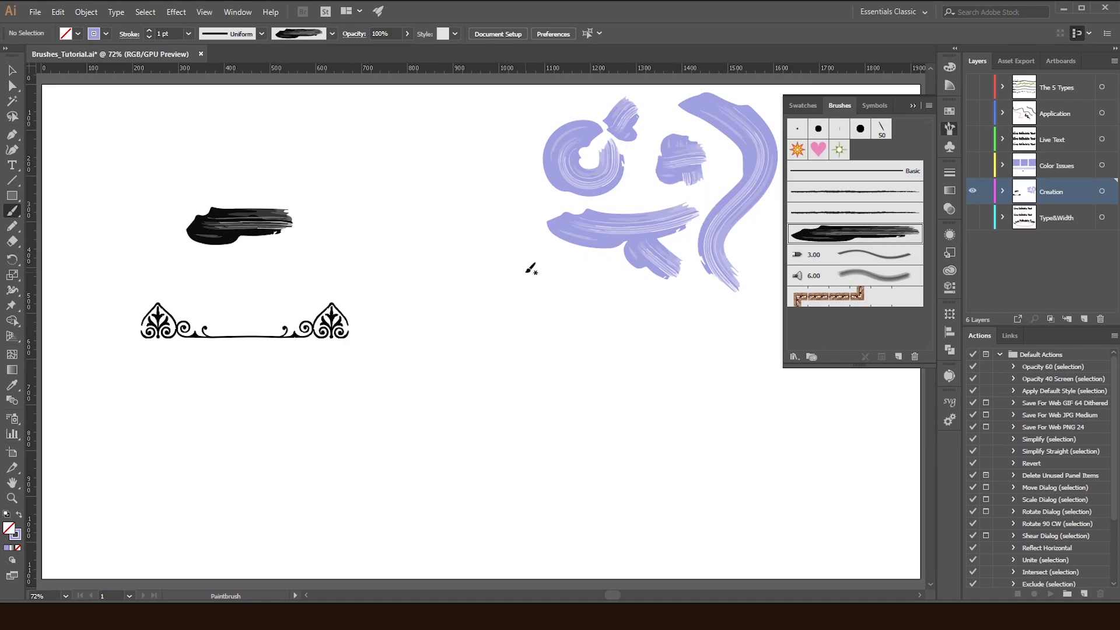
mouse_move(535, 100)
left_mouse_down()
mouse_move(507, 117)
mouse_move(500, 205)
mouse_move(530, 290)
left_mouse_up()
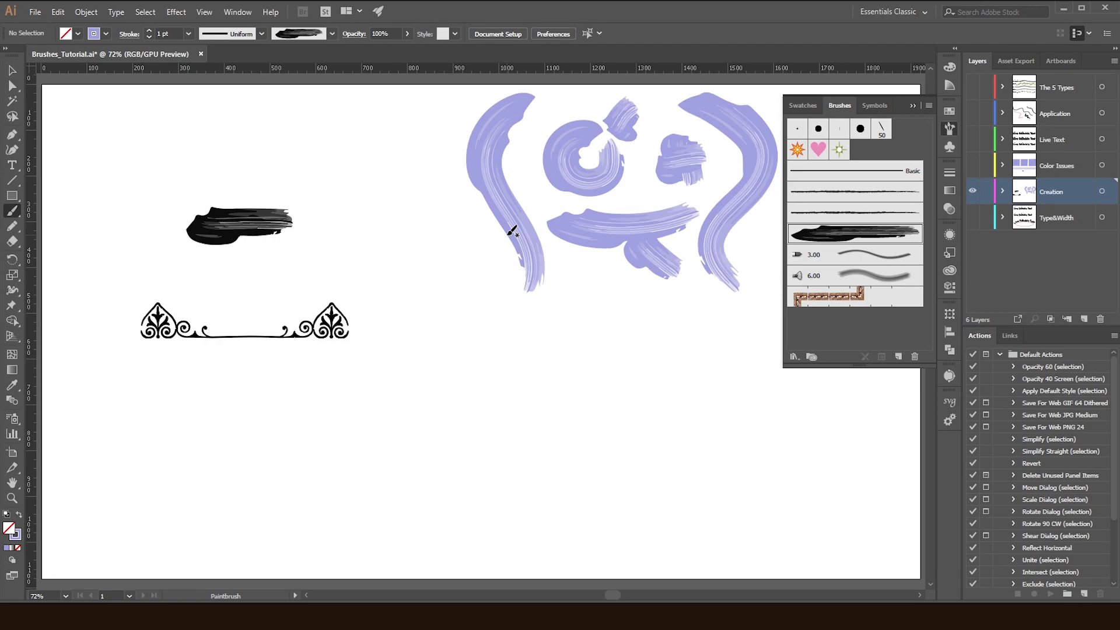
Start a new art brush from the ornamental divider below the paint smear.
left_click(12, 70)
left_click_drag(141, 360, 357, 292)
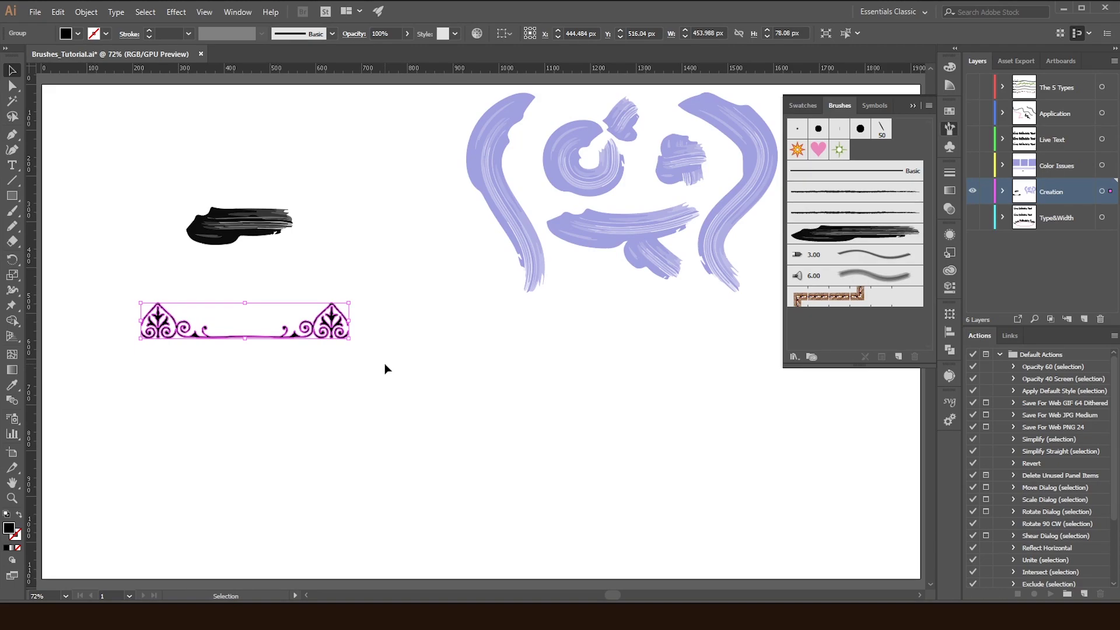
left_click_drag(135, 369, 375, 313)
mouse_move(309, 334)
left_mouse_down()
mouse_move(653, 340)
mouse_move(870, 319)
mouse_move(924, 237)
left_mouse_up()
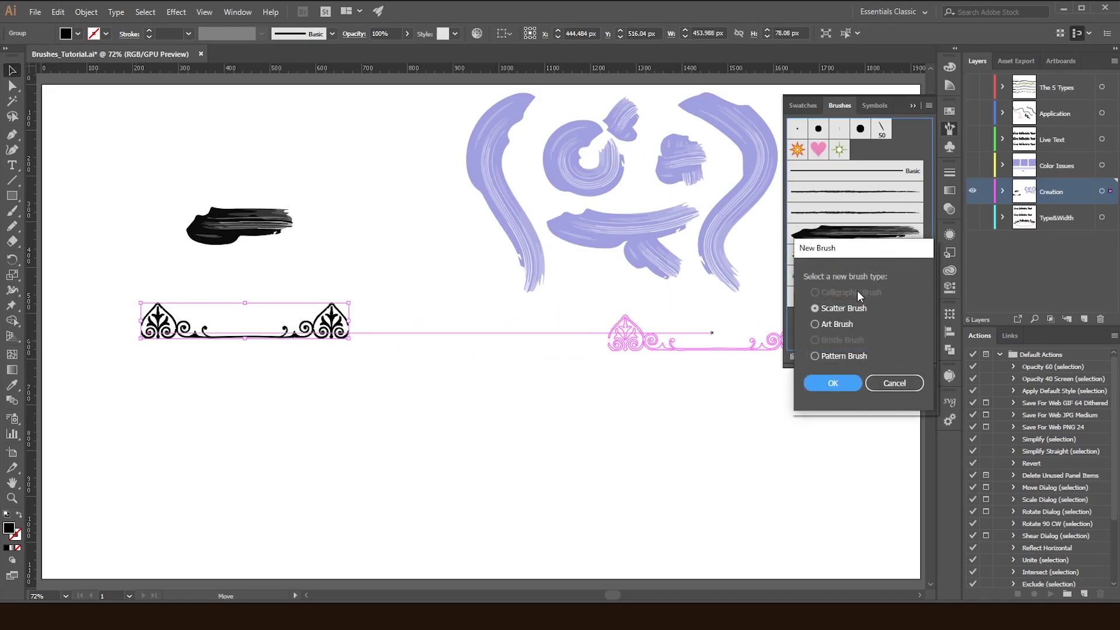
left_click(819, 325)
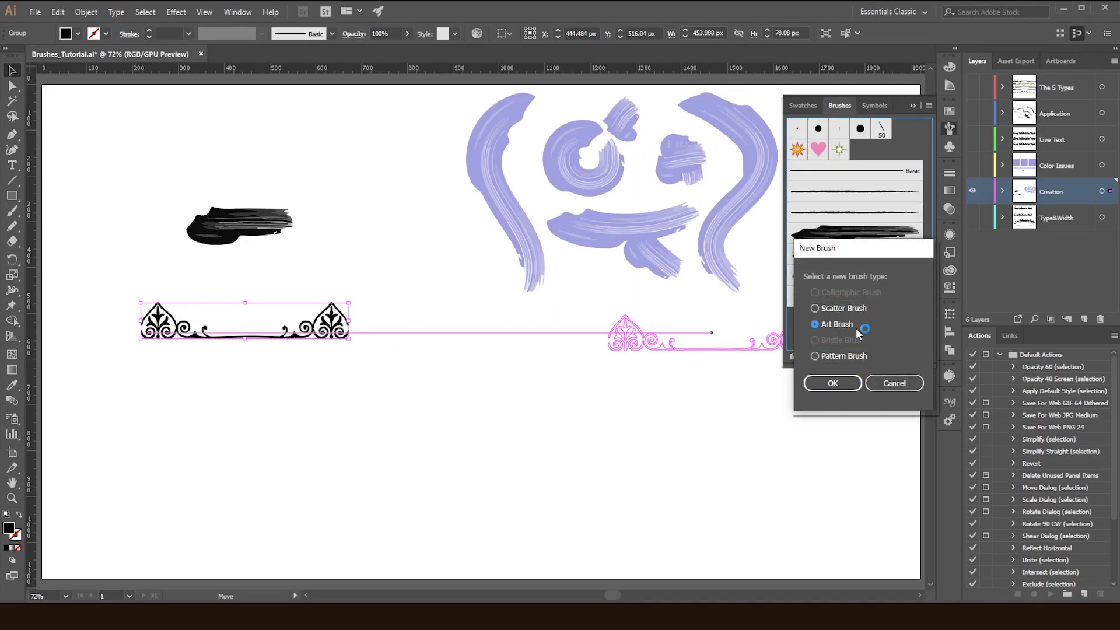
left_click(833, 383)
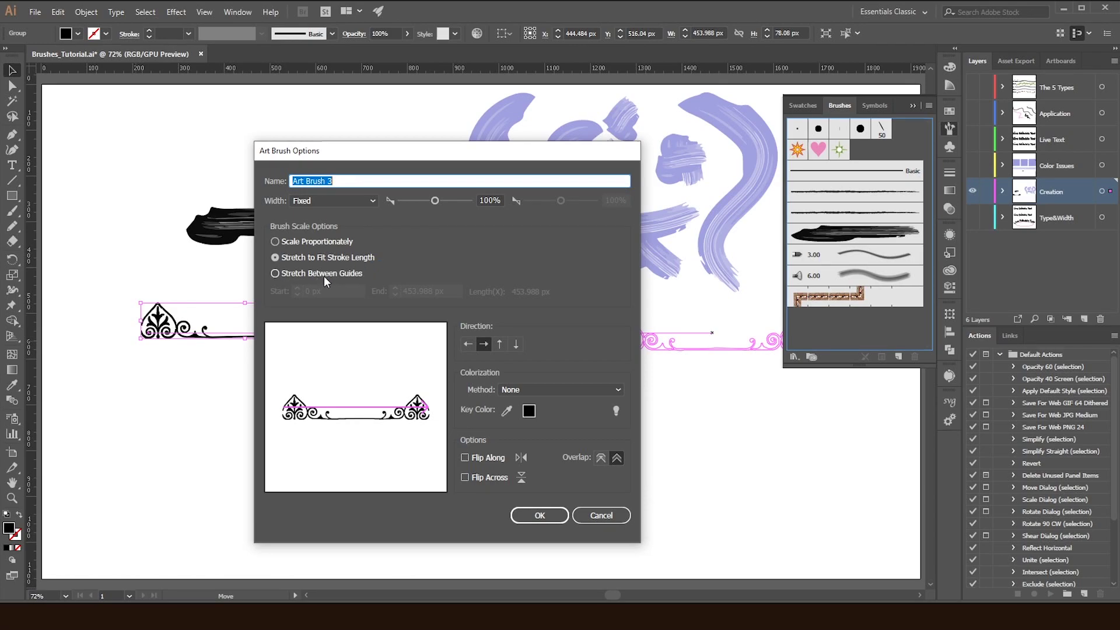
Make the divider brush stretch between guides at about 169 px and 285 px, colorize it with Tints, and leave nothing selected.
left_click(273, 274)
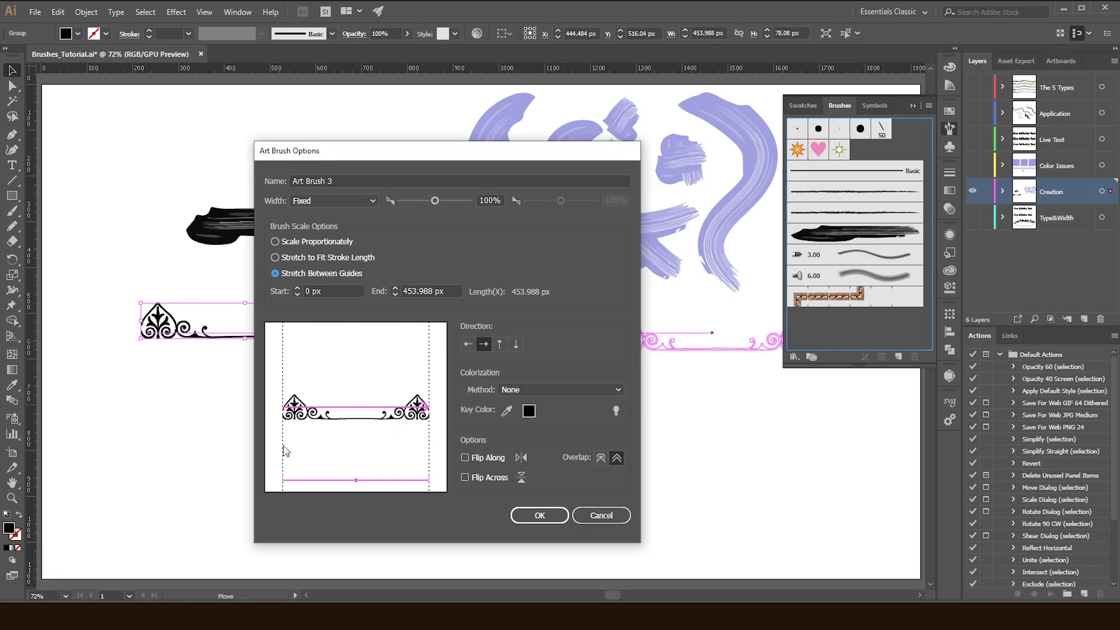
left_click_drag(285, 451, 340, 440)
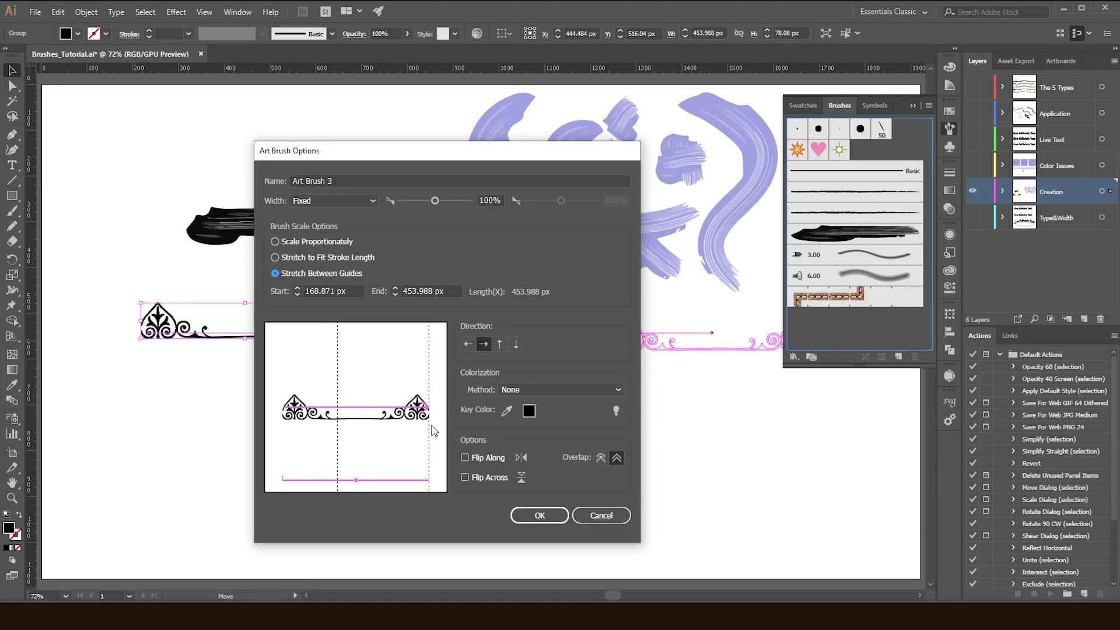
left_click_drag(432, 431, 376, 433)
left_click(536, 391)
left_click(525, 416)
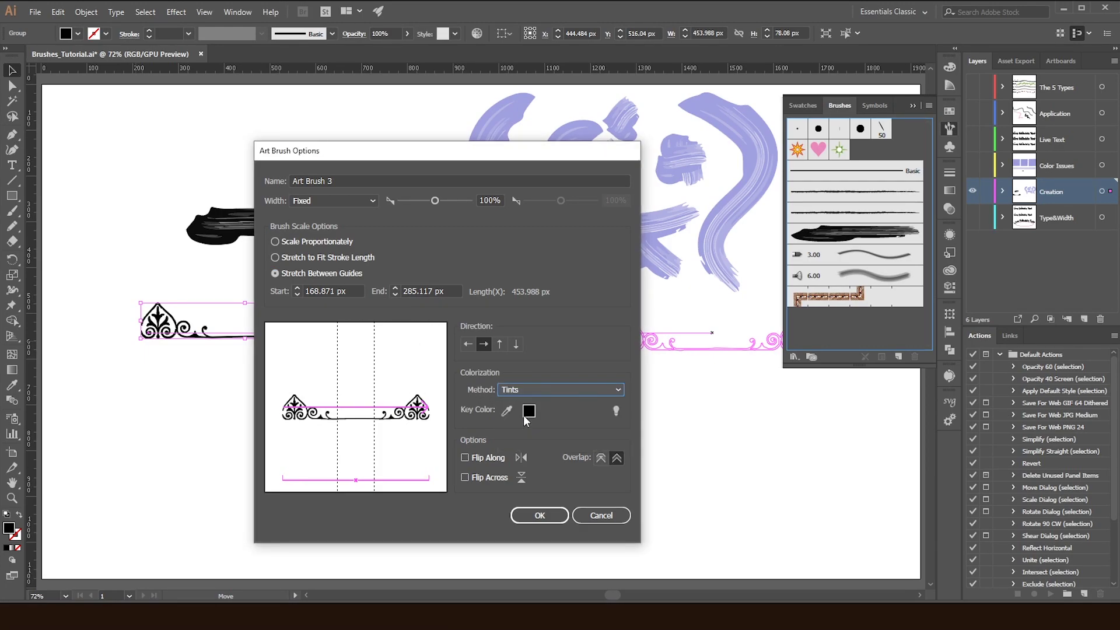
left_click(537, 516)
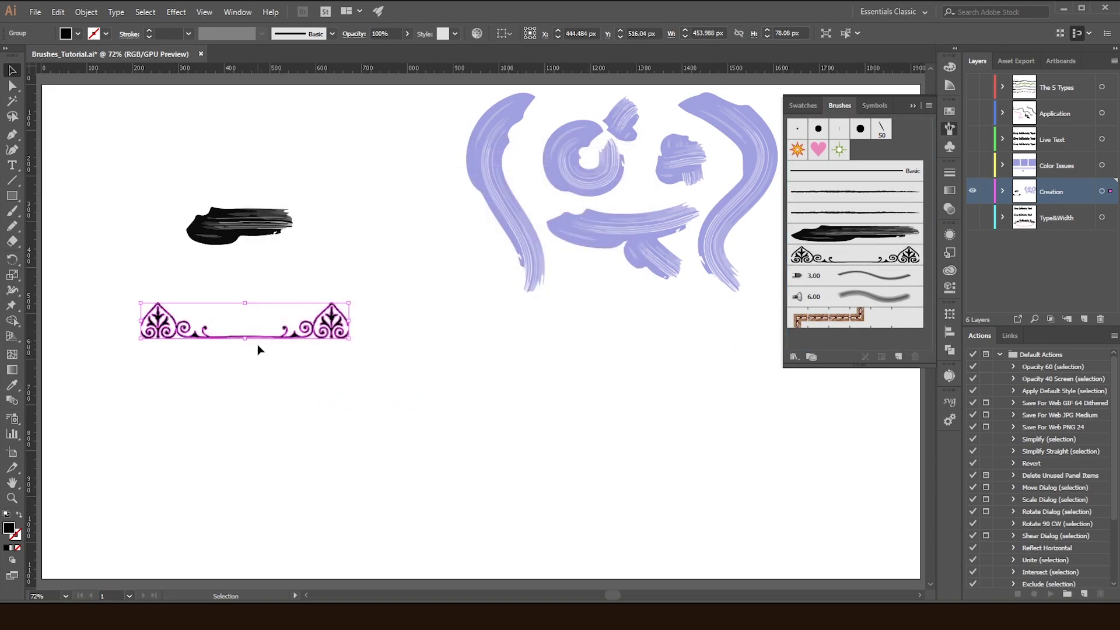
left_click(455, 389)
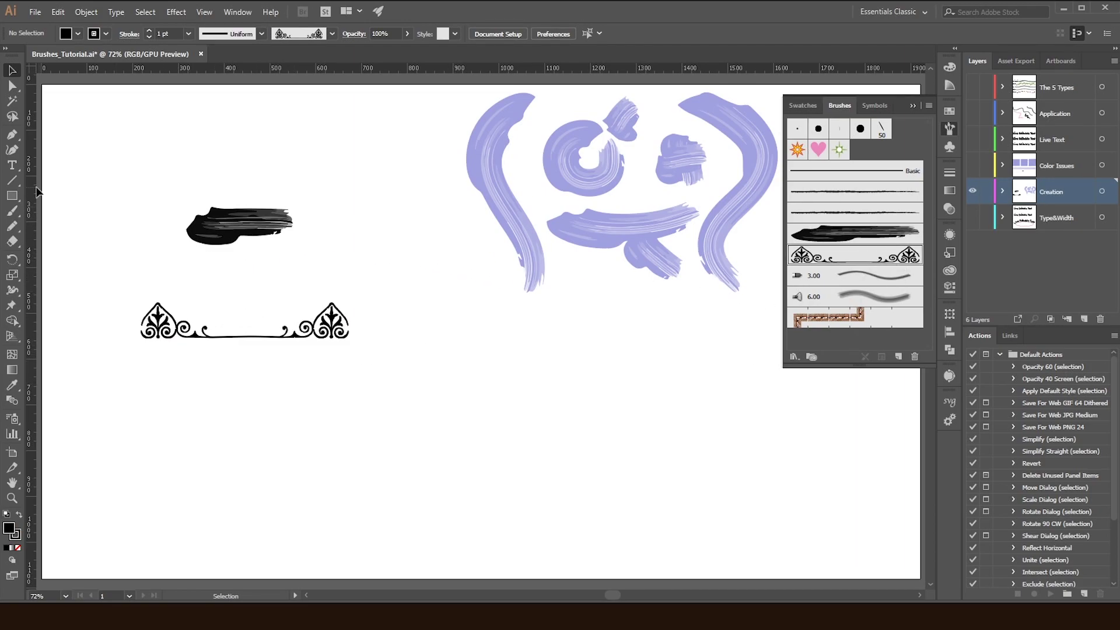
Paint a nearly straight, an arched and an S-shaped stroke with the ornamental divider brush in the lower half of the artboard.
left_click(13, 211)
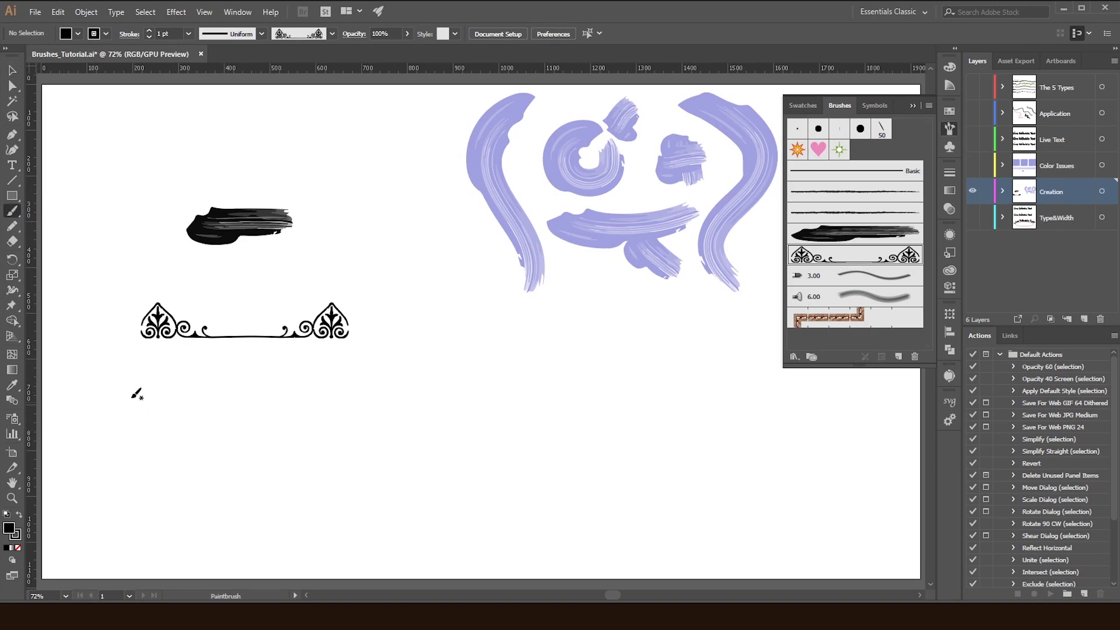
left_click_drag(169, 421, 474, 437)
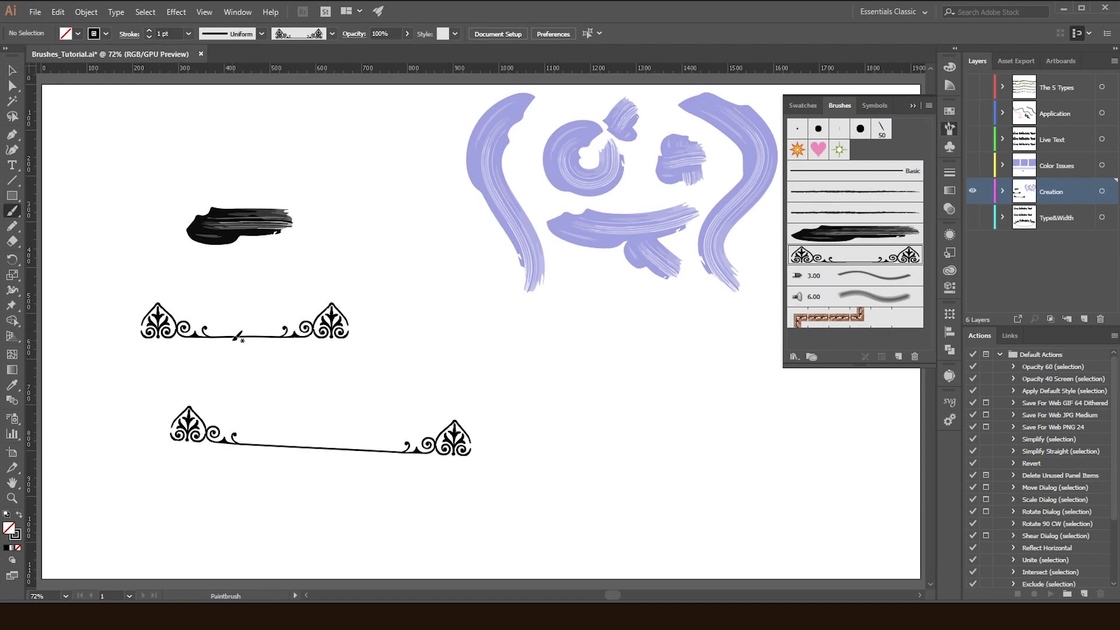
mouse_move(534, 479)
left_mouse_down()
mouse_move(577, 433)
mouse_move(640, 422)
mouse_move(715, 434)
mouse_move(801, 488)
left_mouse_up()
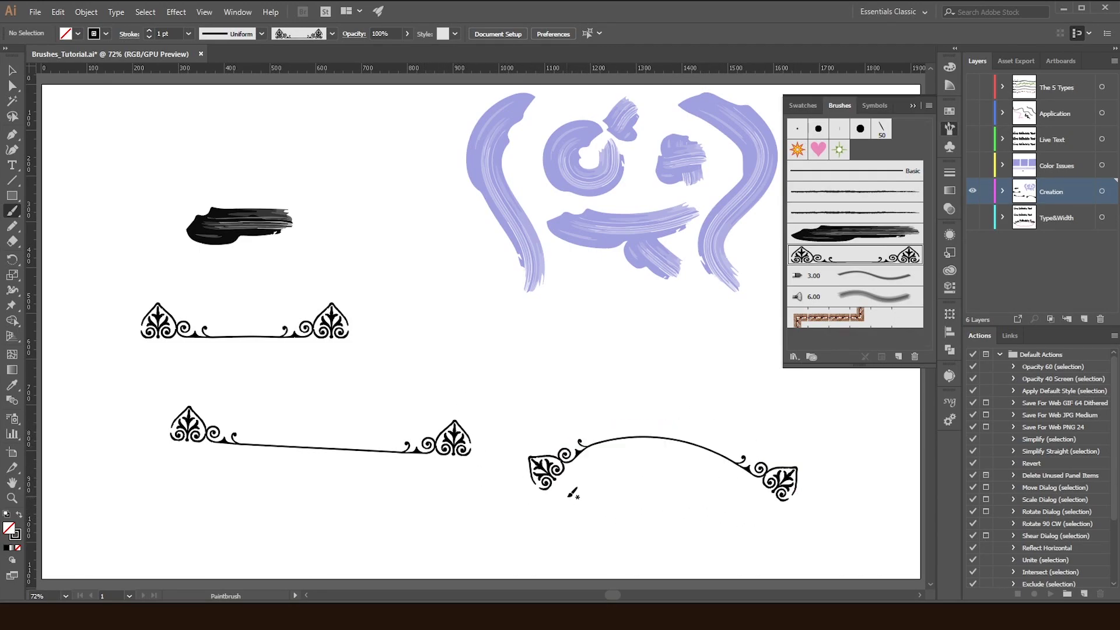
mouse_move(302, 410)
left_mouse_down()
mouse_move(440, 364)
mouse_move(569, 389)
mouse_move(703, 338)
left_mouse_up()
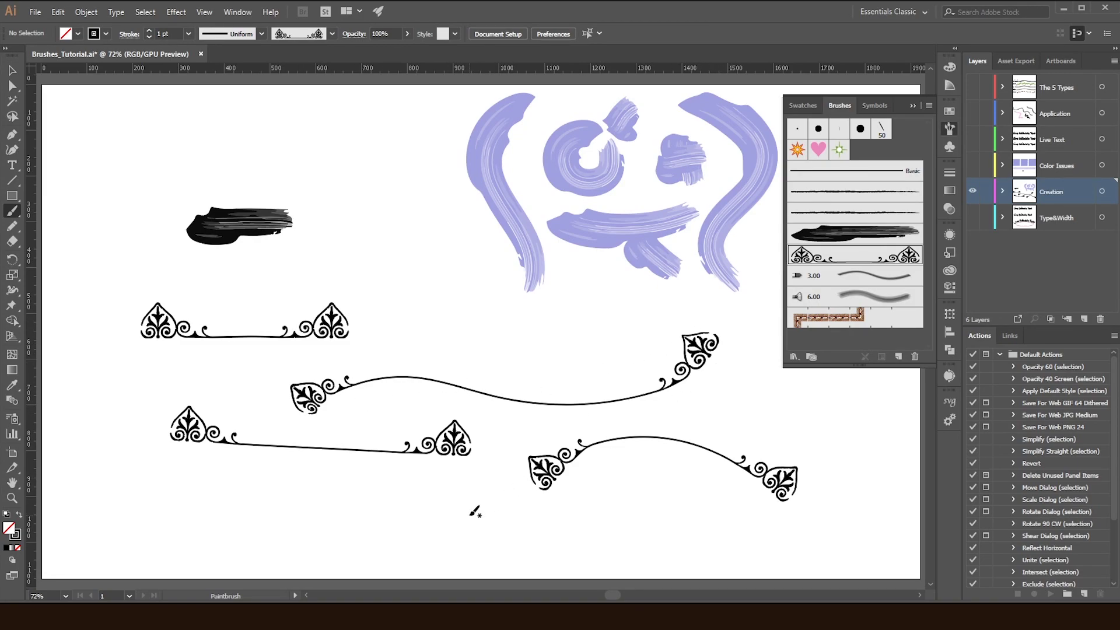
Hide the Creation layer and show the Type&Width layer, checking how the curved text sits on its ellipse path.
left_click(973, 190)
left_click(972, 216)
left_click(11, 70)
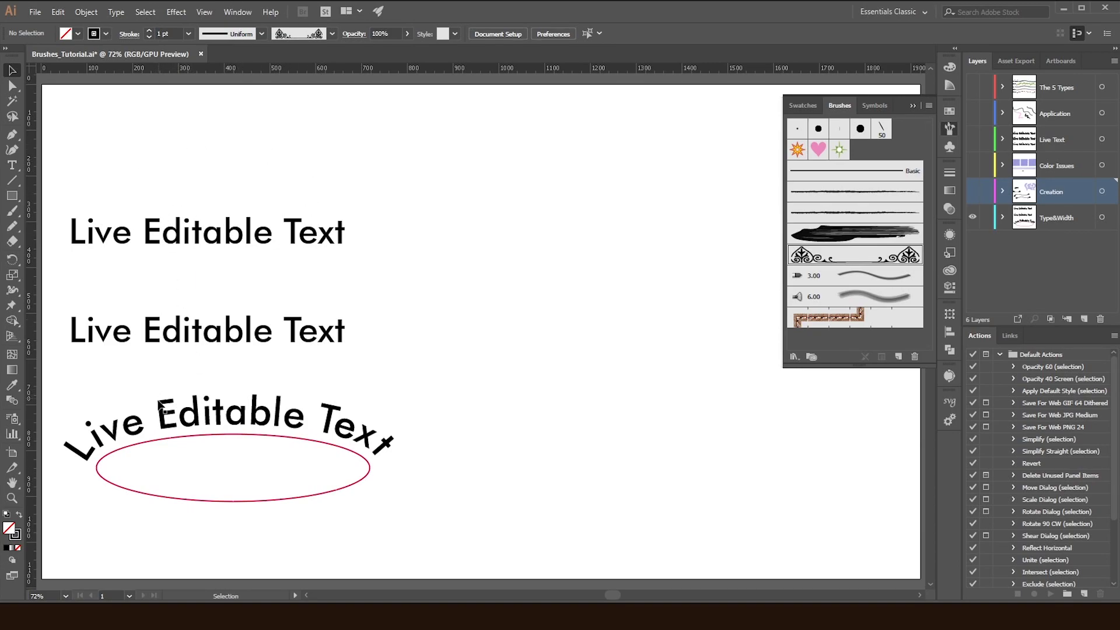
left_click(247, 430)
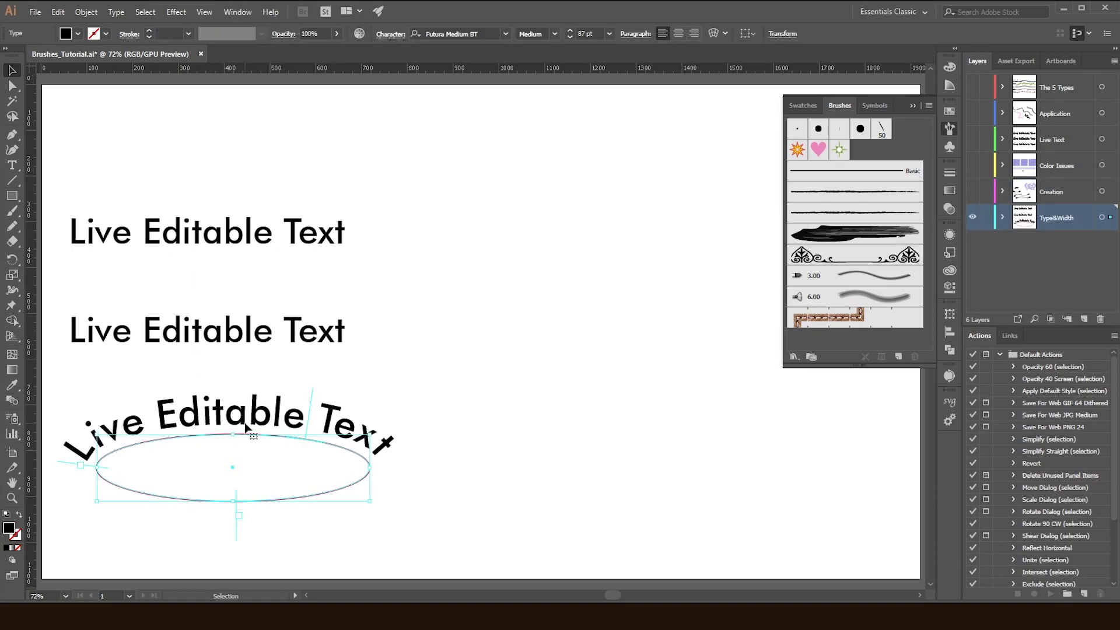
left_click(455, 428)
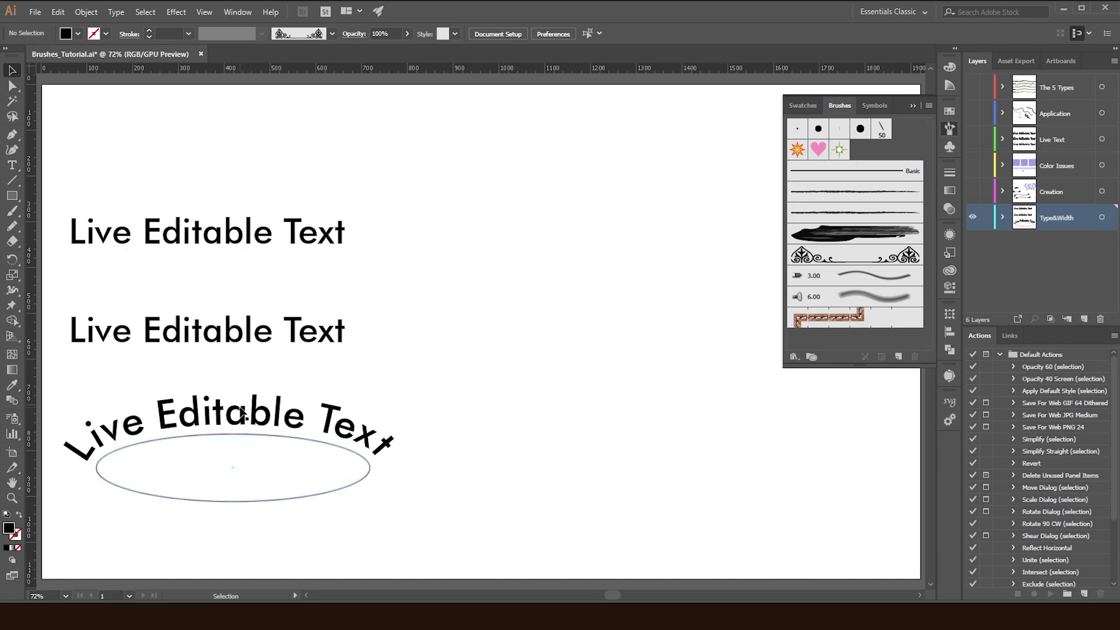
Replace the word "Editable" with "Change" in the curved text above the ellipse, leaving nothing selected.
left_click(11, 168)
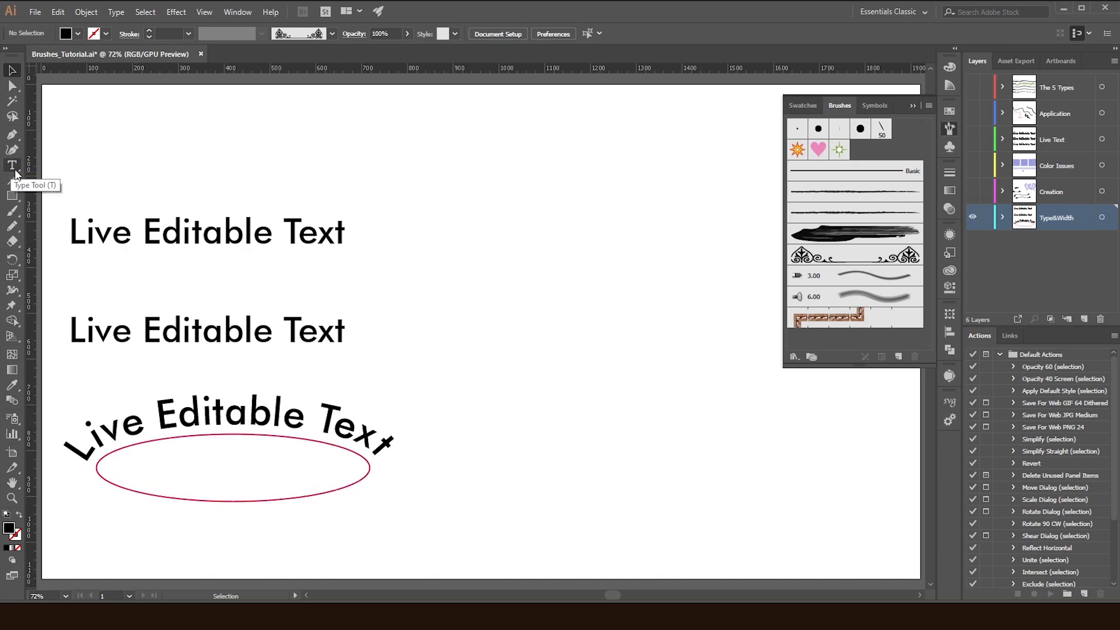
left_click(12, 167)
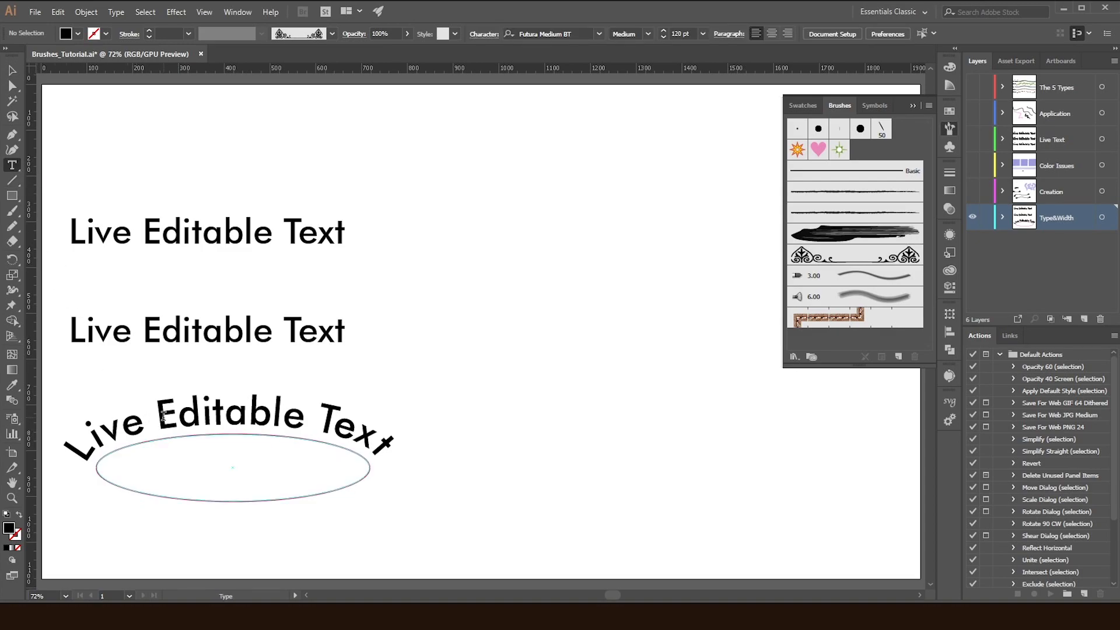
left_click_drag(161, 414, 305, 417)
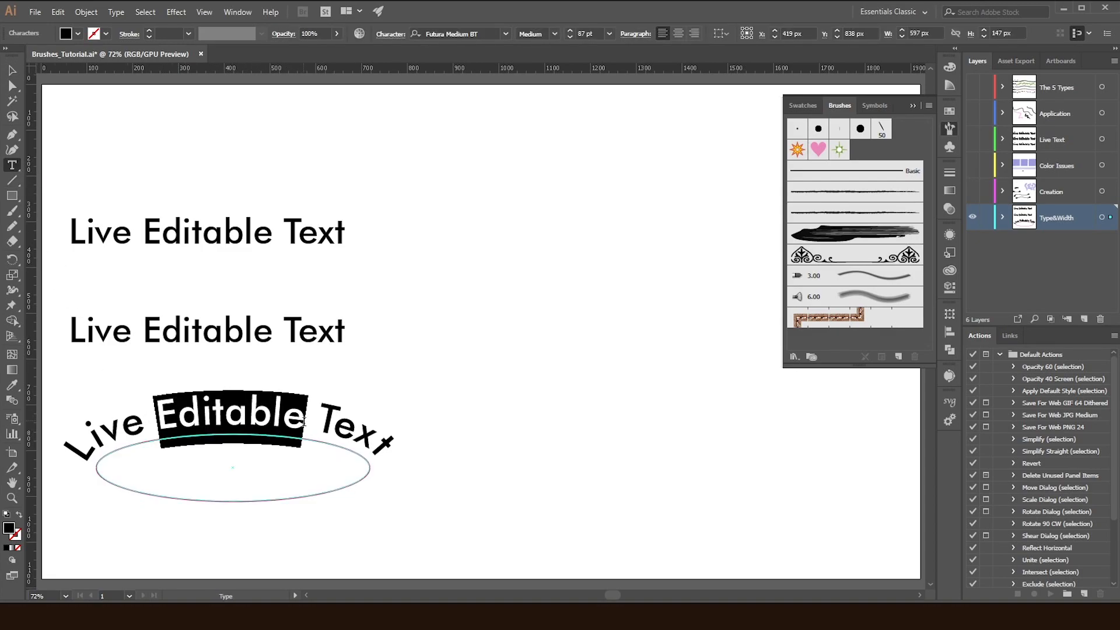
type("Change")
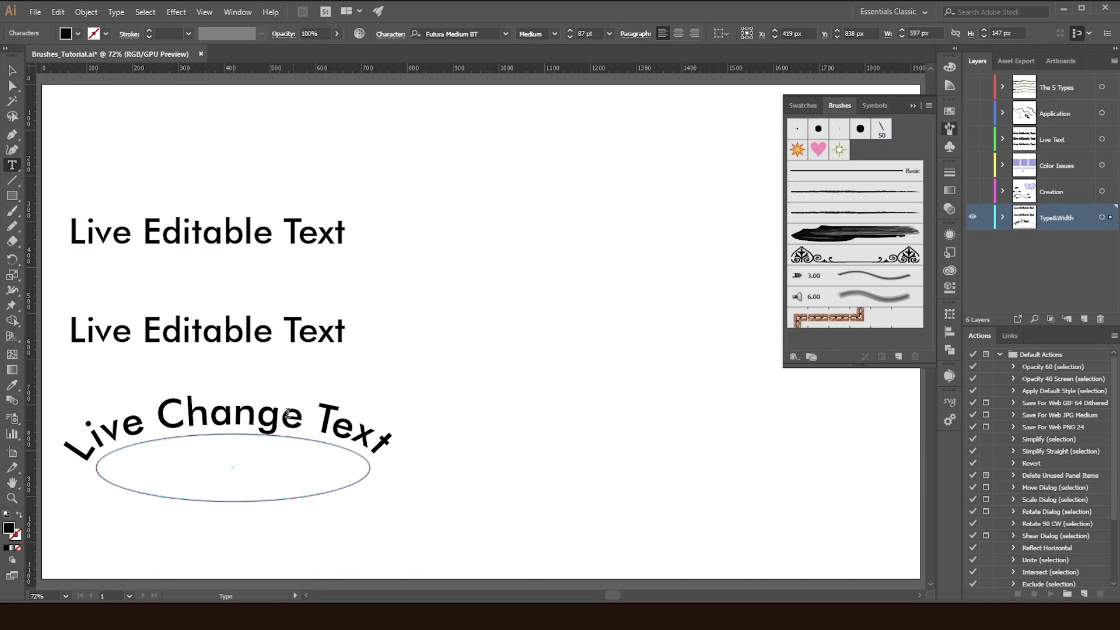
left_click(13, 70)
left_click(535, 378)
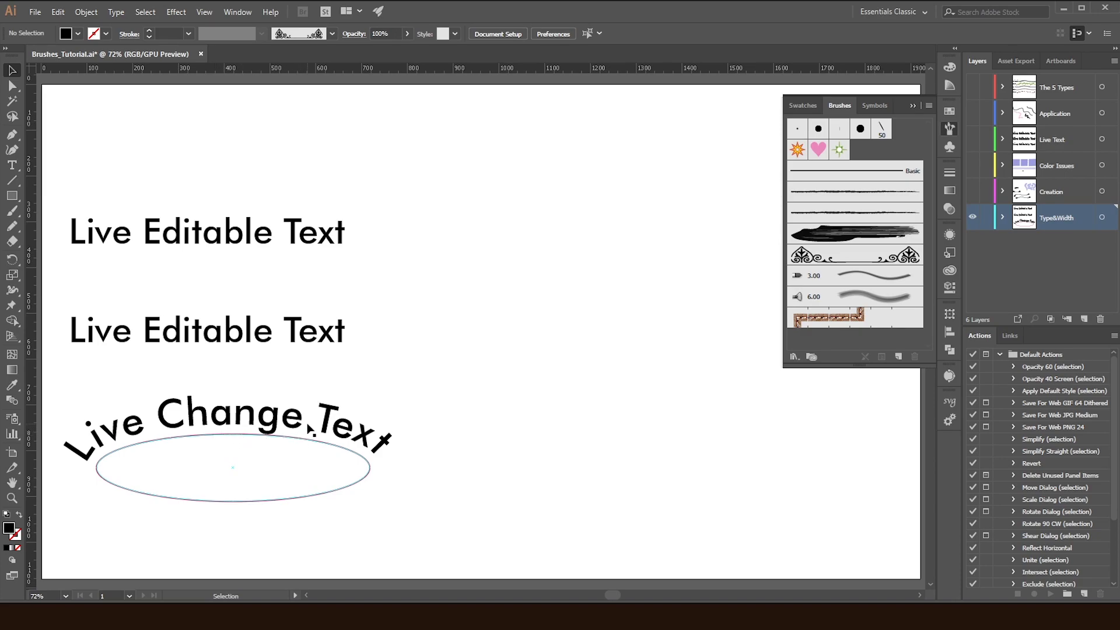
Convert the upper of the two straight "Live Editable Text" lines to outlines, keeping the outlined lettering selected.
left_click(257, 236)
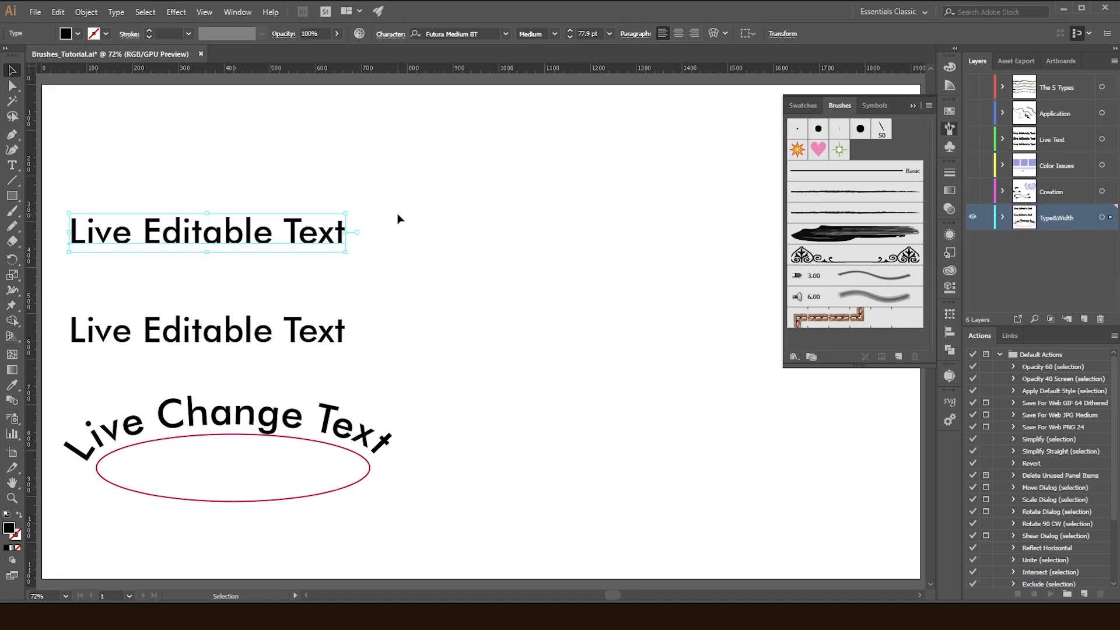
left_click(115, 12)
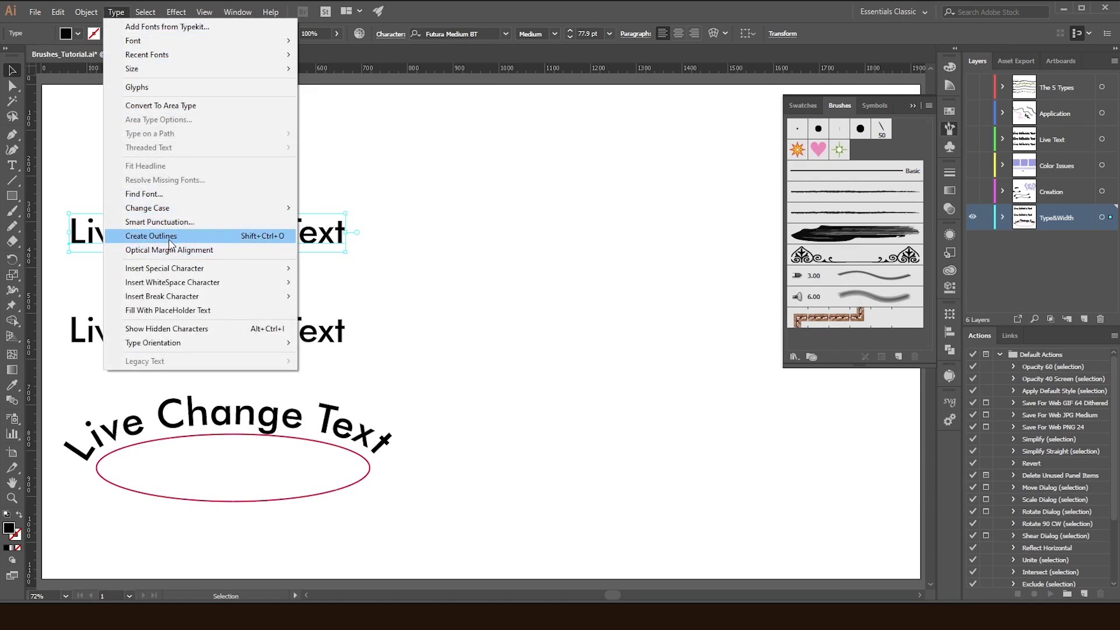
left_click(284, 238)
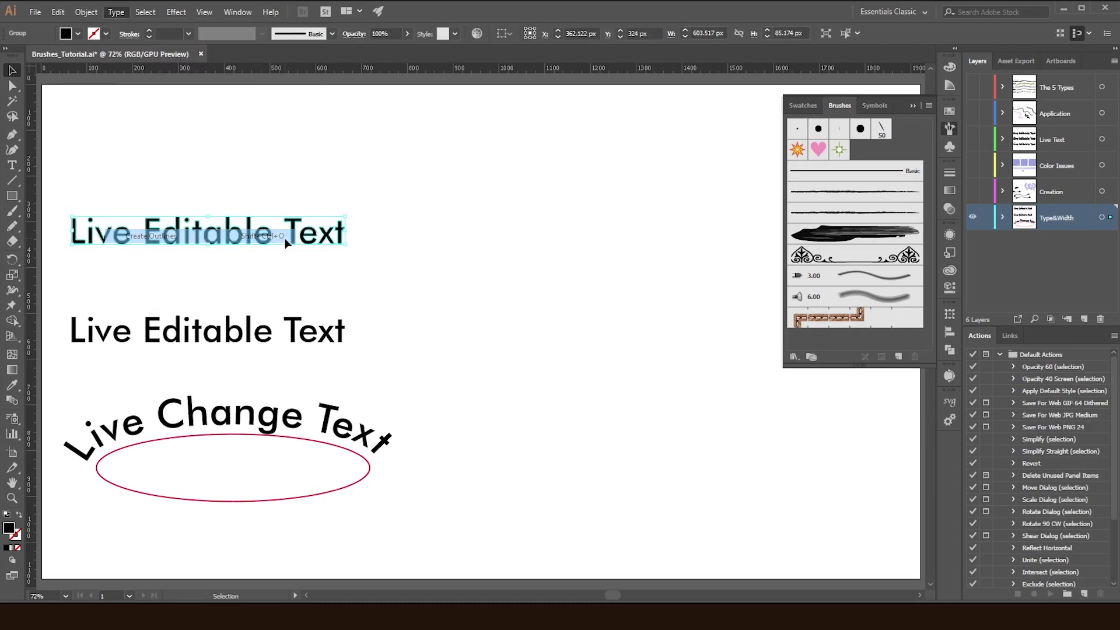
left_click_drag(376, 208, 271, 254)
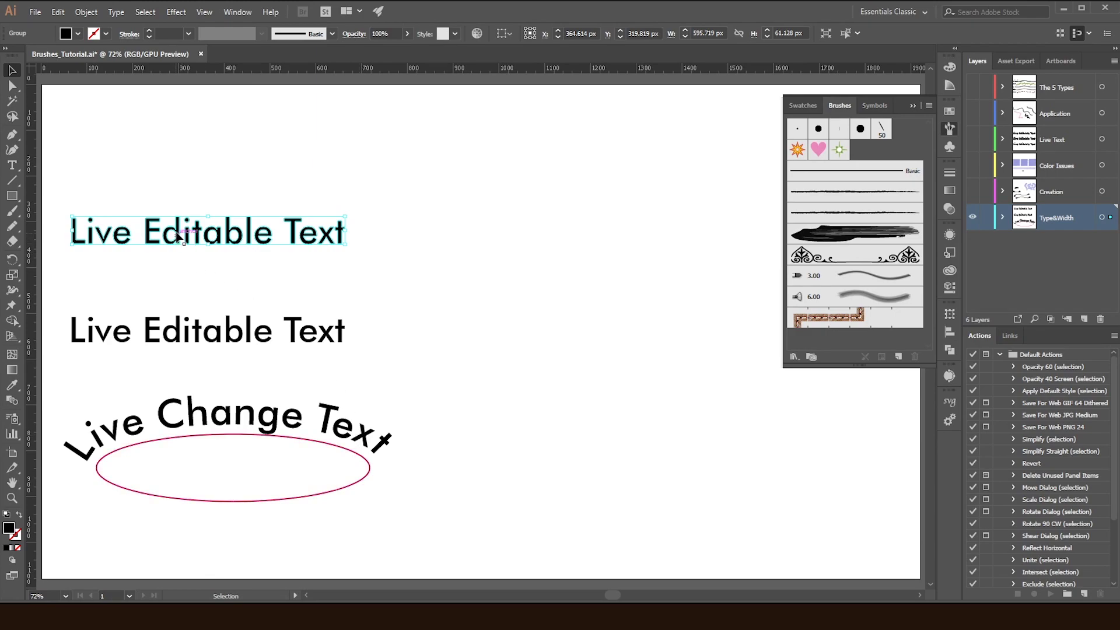
Create an art brush from the outlined "Live Editable Text" lettering, using the Tints colorization method.
mouse_move(178, 234)
left_mouse_down()
mouse_move(640, 305)
mouse_move(928, 257)
left_mouse_up()
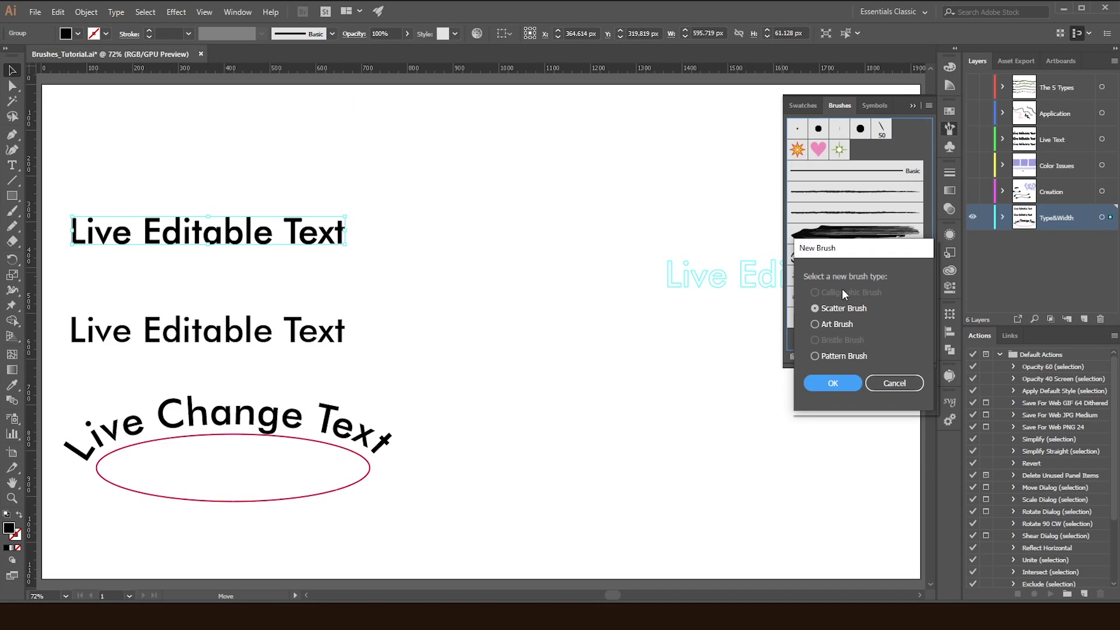
left_click(817, 326)
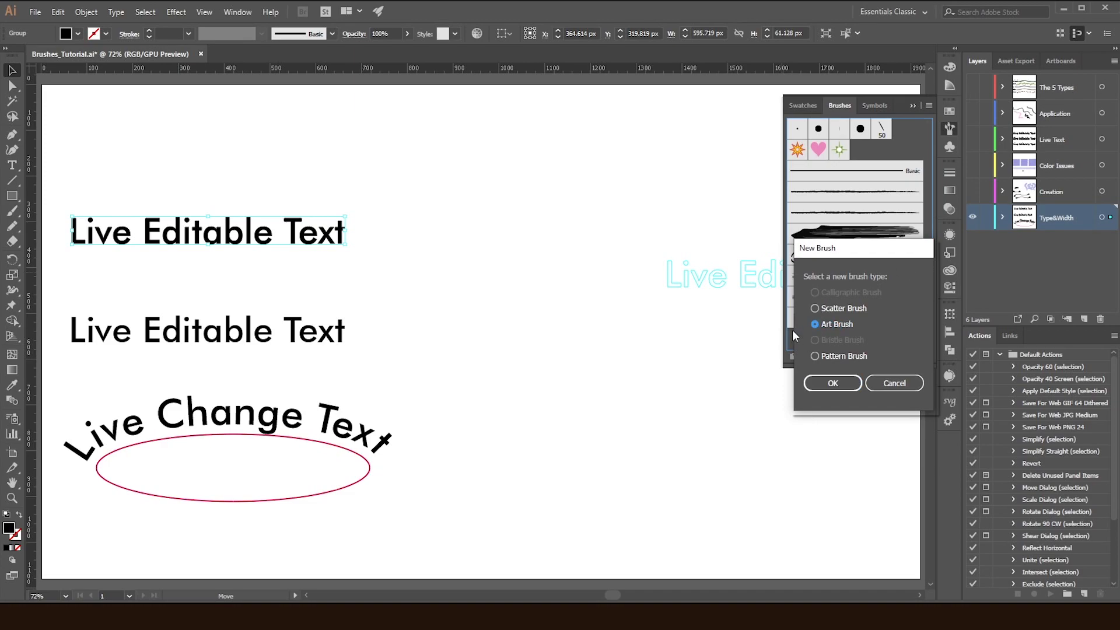
left_click(826, 382)
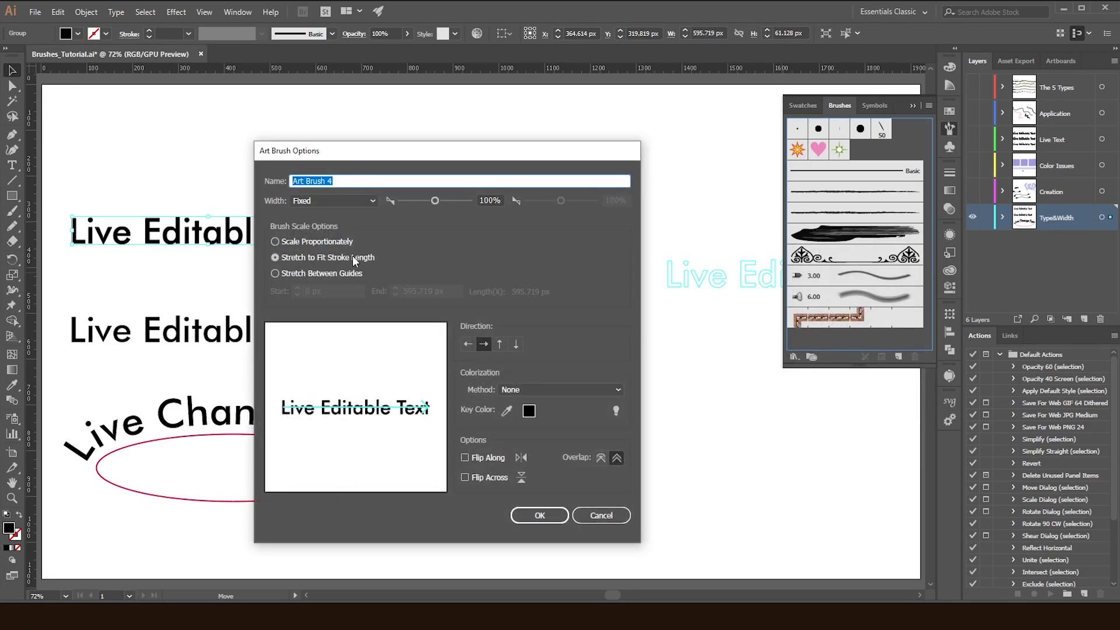
left_click(530, 390)
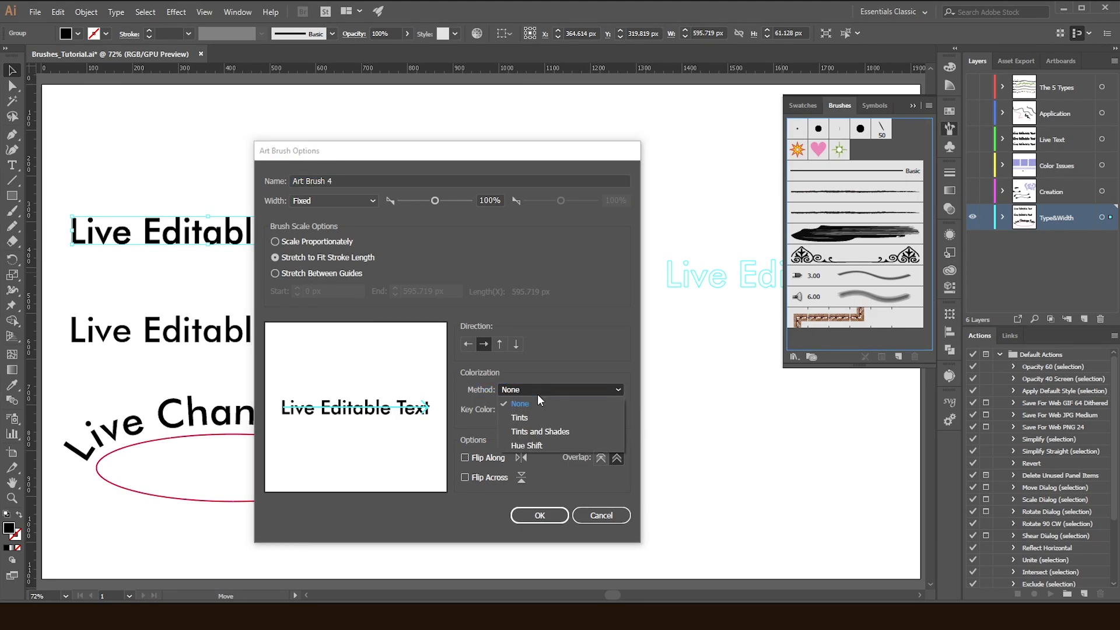
left_click(540, 413)
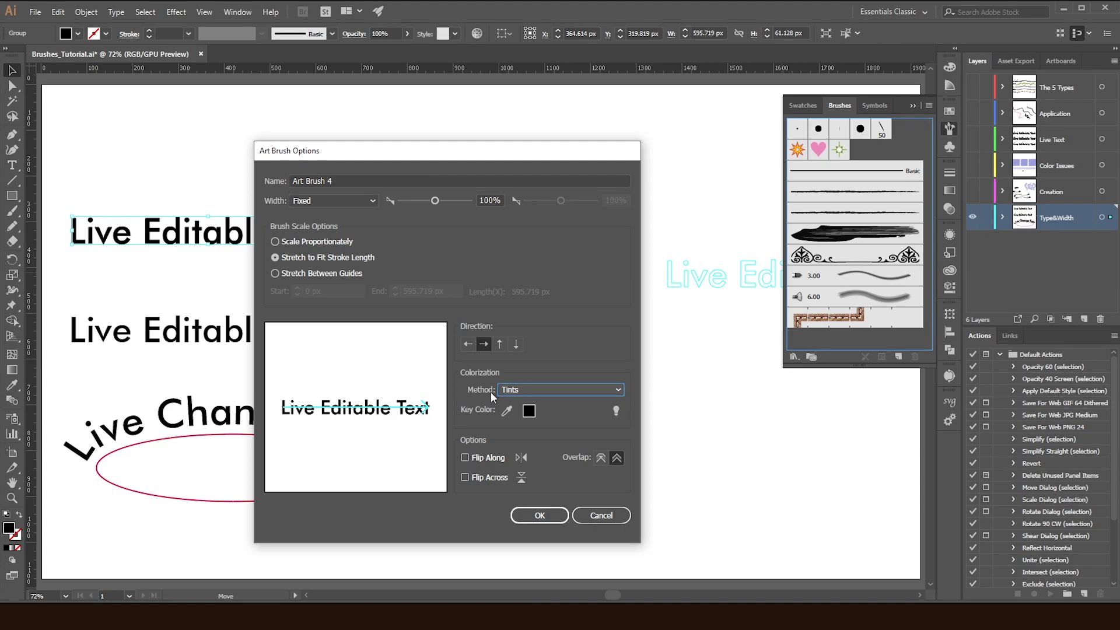
left_click(532, 515)
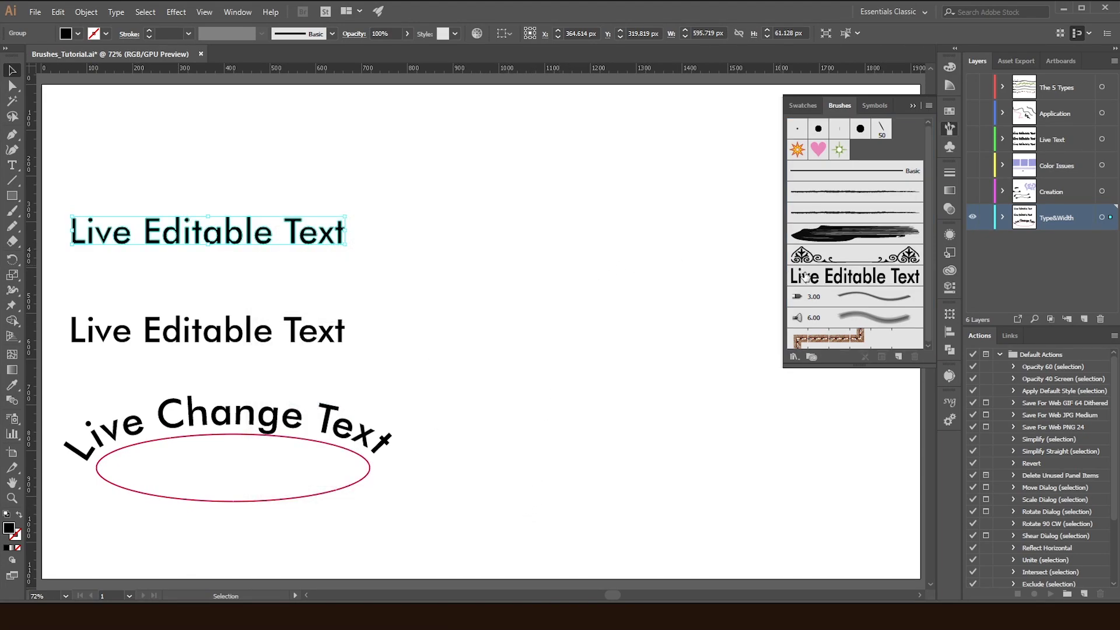
Paint four curved strokes of differing length and bend with the "Live Editable Text" art brush in the open area beside the existing text.
left_click(436, 288)
left_click(834, 280)
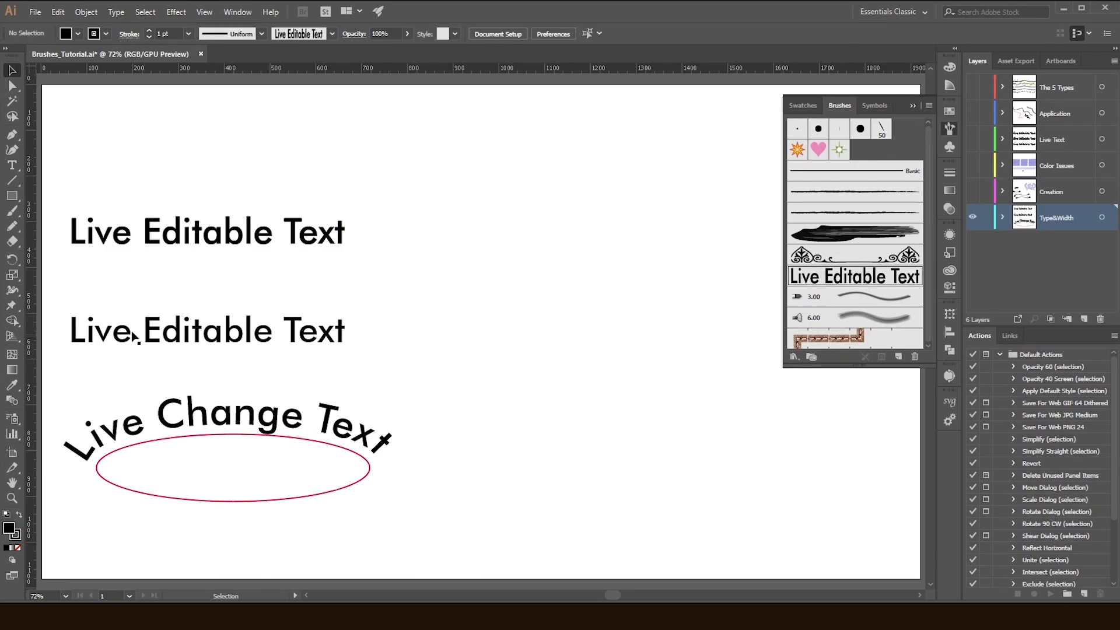
left_click(16, 215)
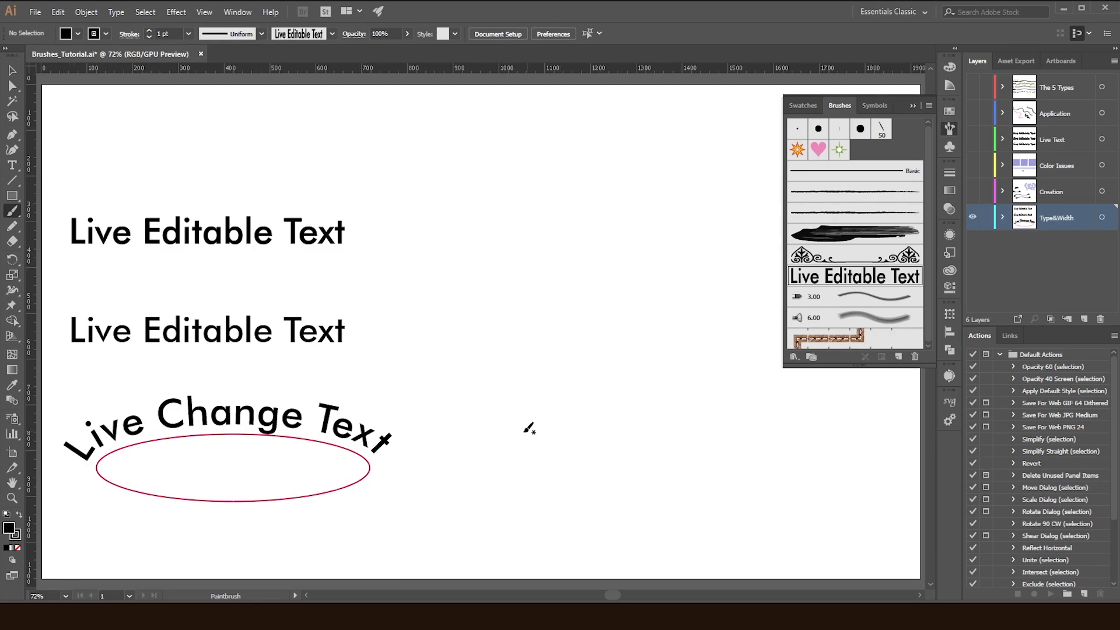
mouse_move(442, 458)
left_mouse_down()
mouse_move(554, 433)
mouse_move(683, 435)
mouse_move(764, 450)
left_mouse_up()
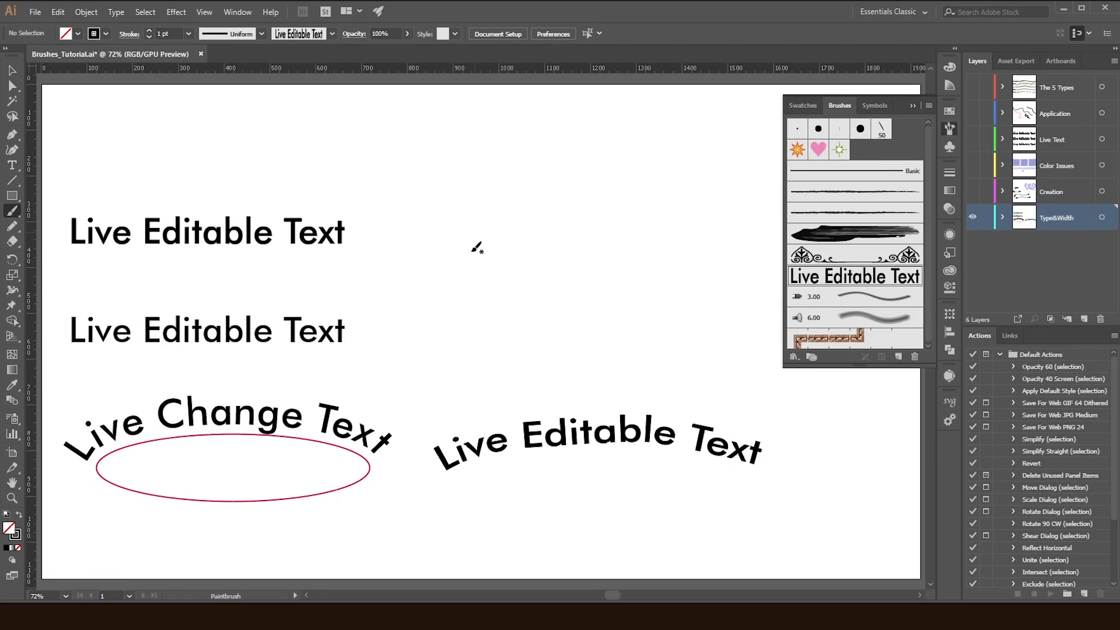
left_click_drag(439, 303, 675, 323)
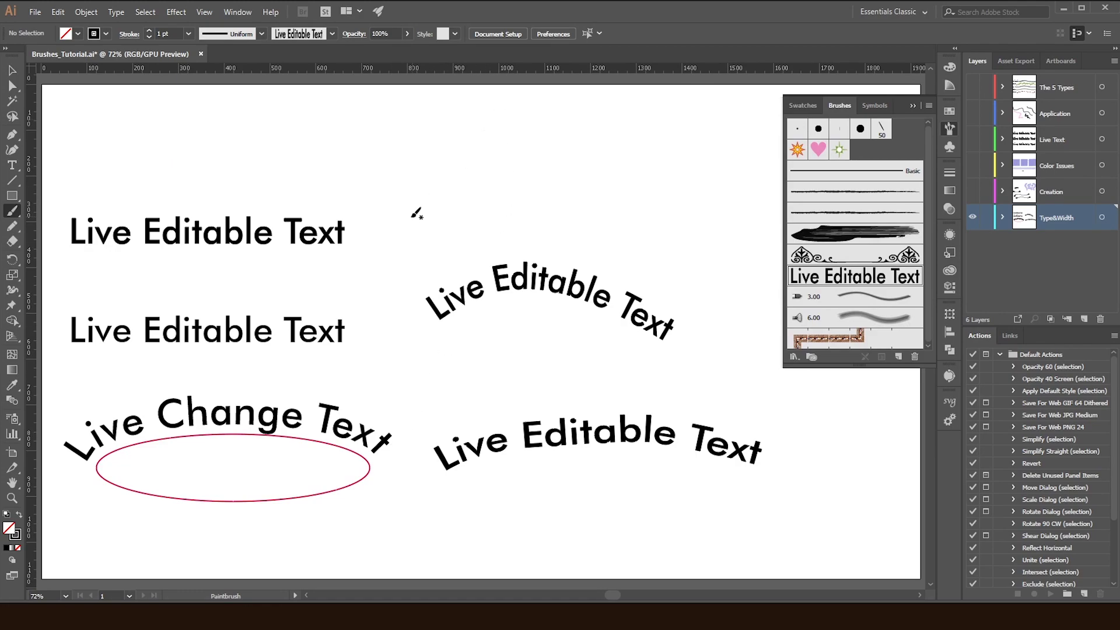
mouse_move(403, 225)
left_mouse_down()
mouse_move(473, 168)
mouse_move(699, 145)
left_mouse_up()
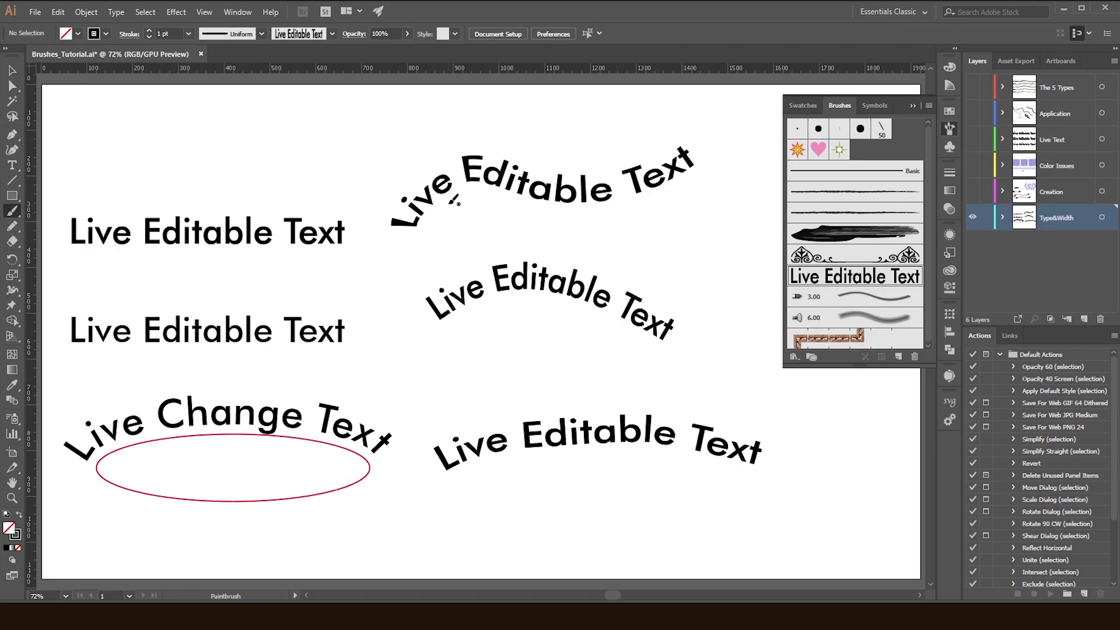
left_click_drag(514, 499, 662, 505)
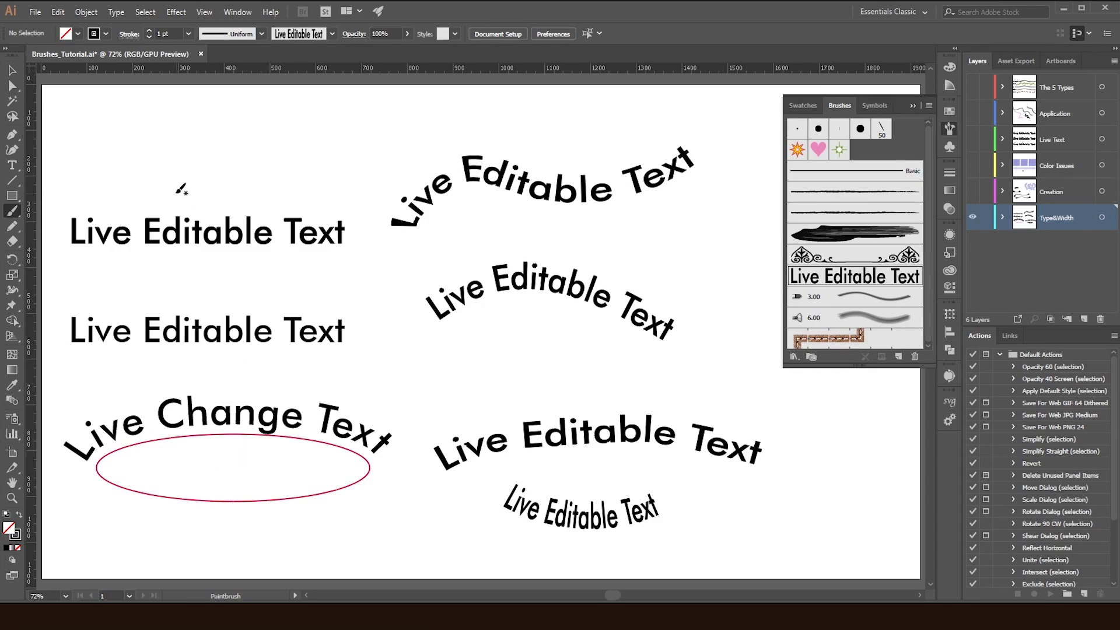
Try the text brush on an oval loop below the ellipse and delete the resulting stroke.
mouse_move(98, 514)
left_mouse_down()
mouse_move(180, 500)
mouse_move(242, 507)
mouse_move(297, 539)
mouse_move(292, 557)
mouse_move(241, 566)
mouse_move(143, 562)
mouse_move(93, 528)
left_mouse_up()
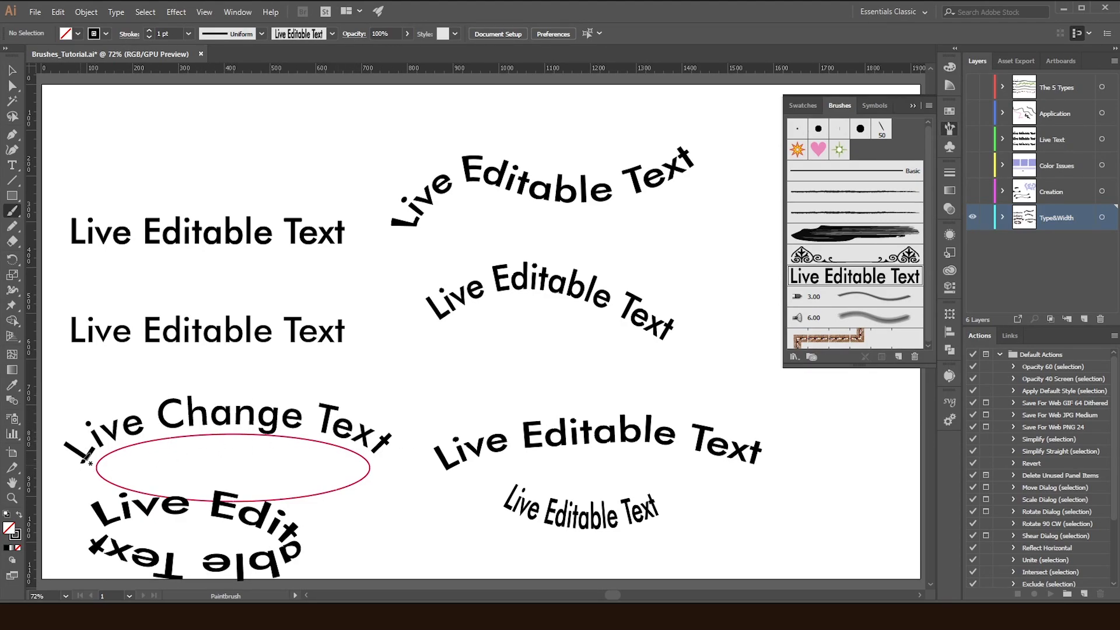
left_click(11, 70)
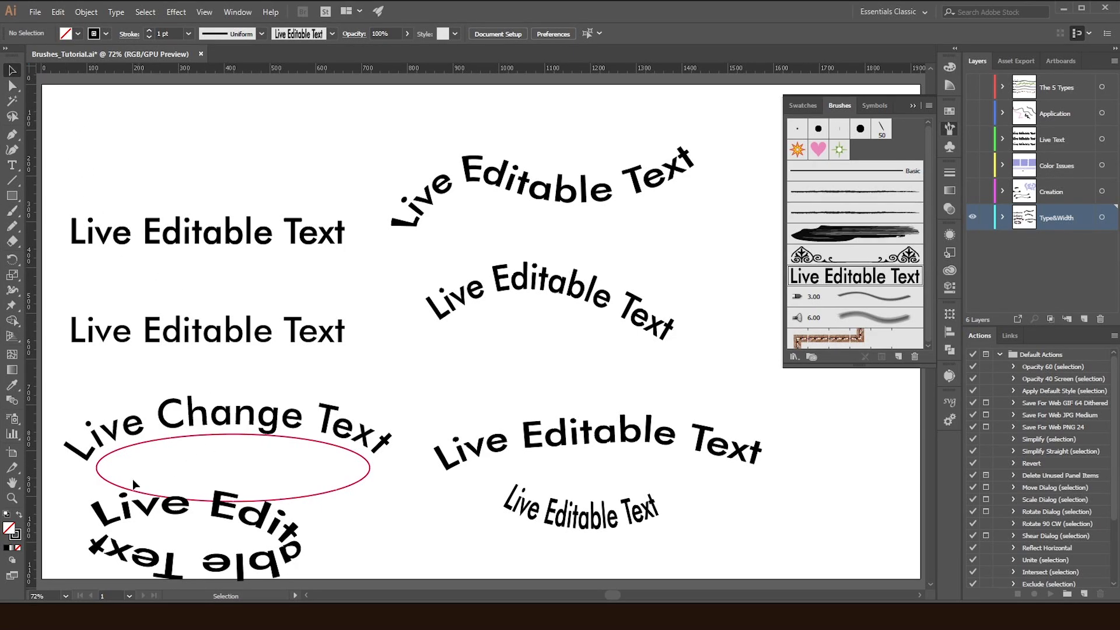
left_click(290, 530)
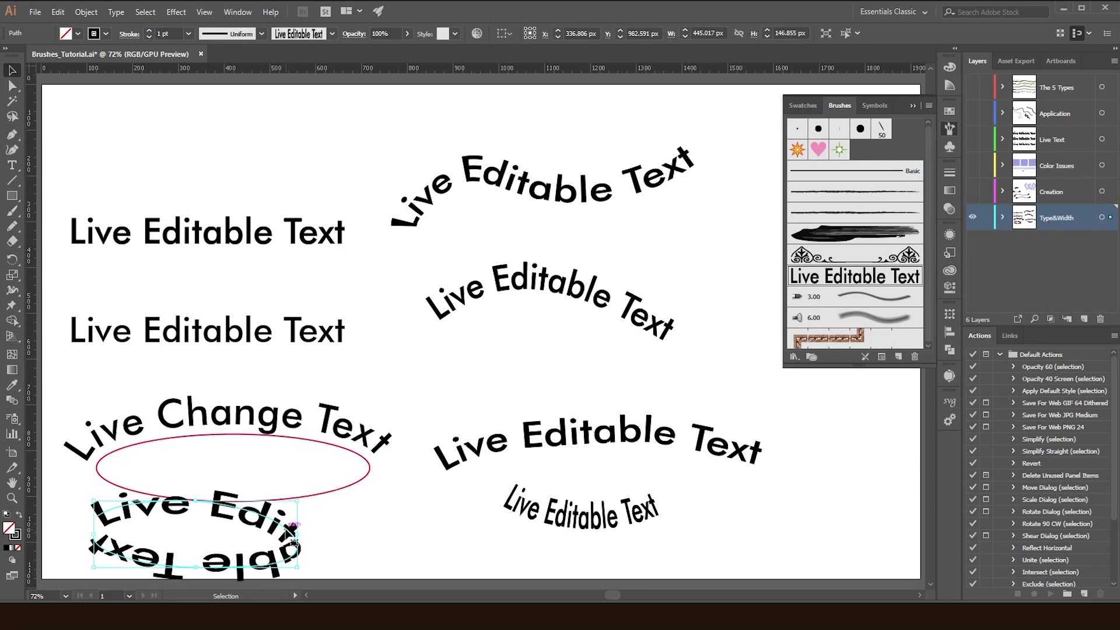
key("Delete")
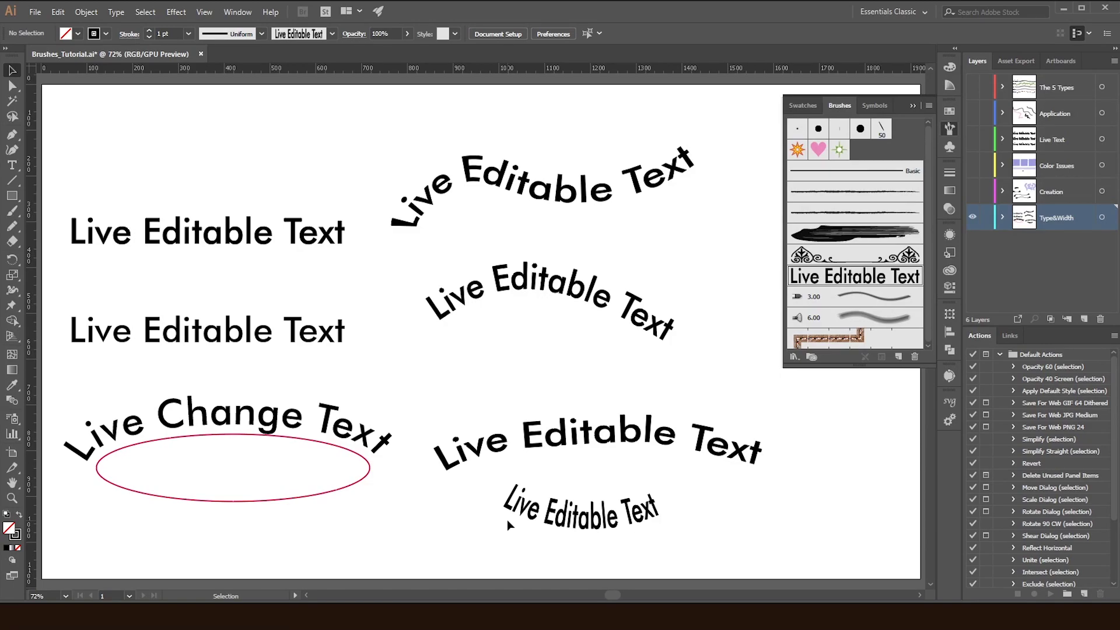
Widen the middle of the small text-brush stroke near the artboard's lower edge to about 1.8 pt with the Width tool.
left_click_drag(557, 544, 630, 508)
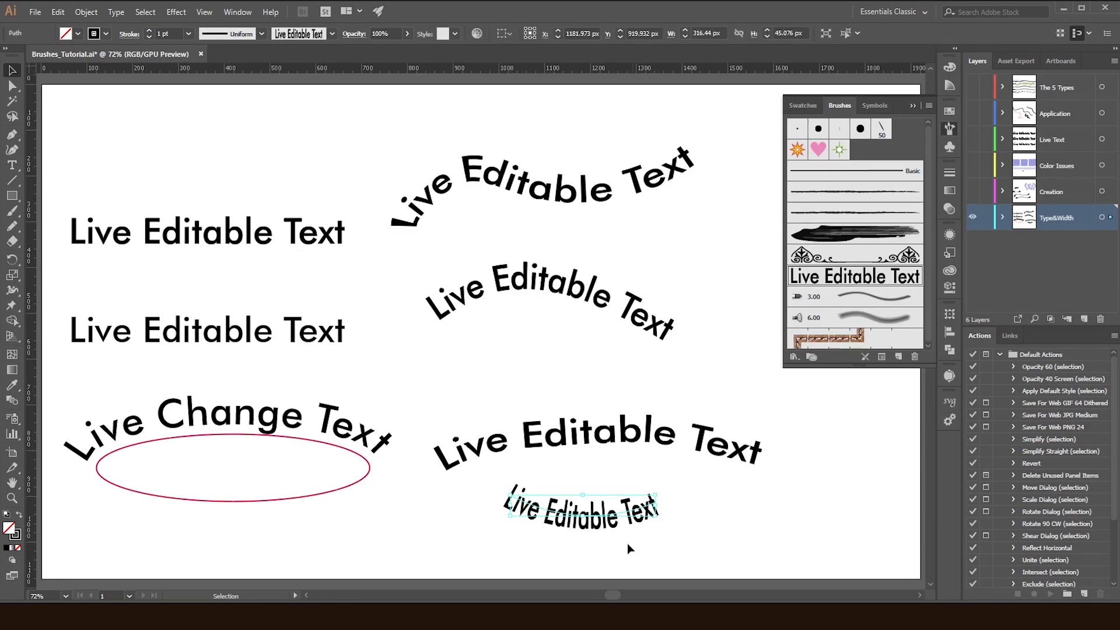
left_click_drag(619, 549, 572, 469)
left_click_drag(507, 431, 467, 387)
key("v")
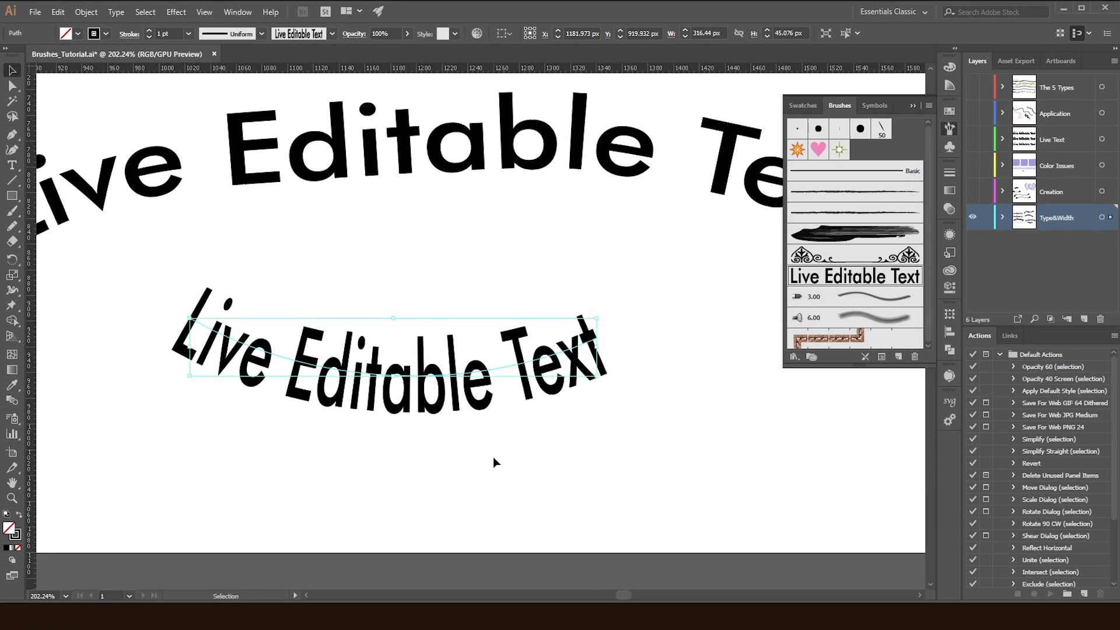
left_click(493, 457)
left_click_drag(337, 289, 452, 438)
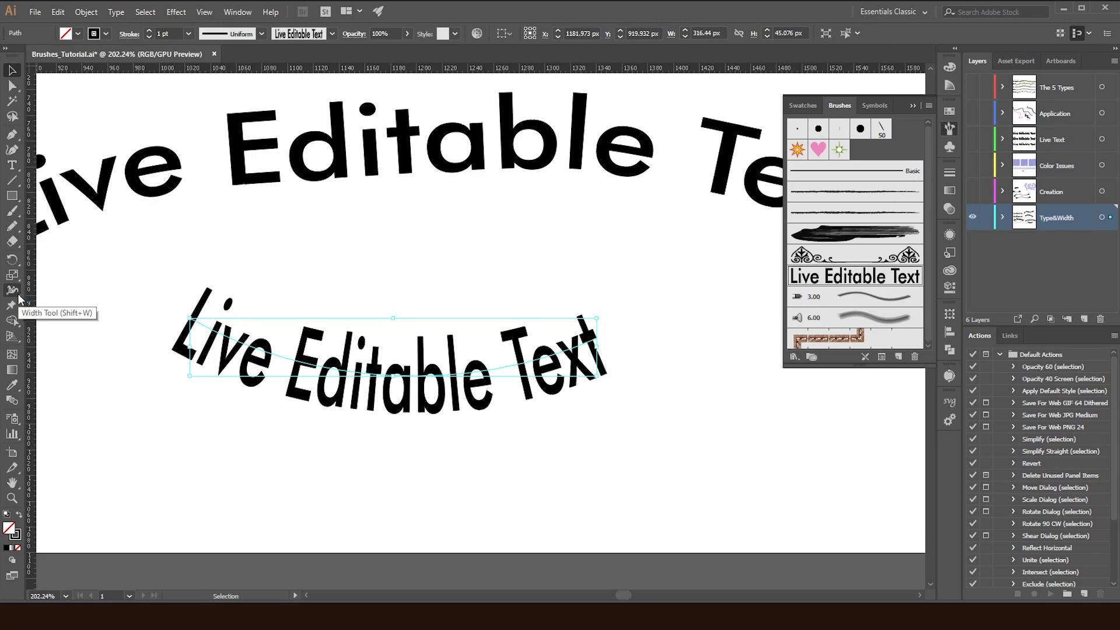
left_click(19, 297)
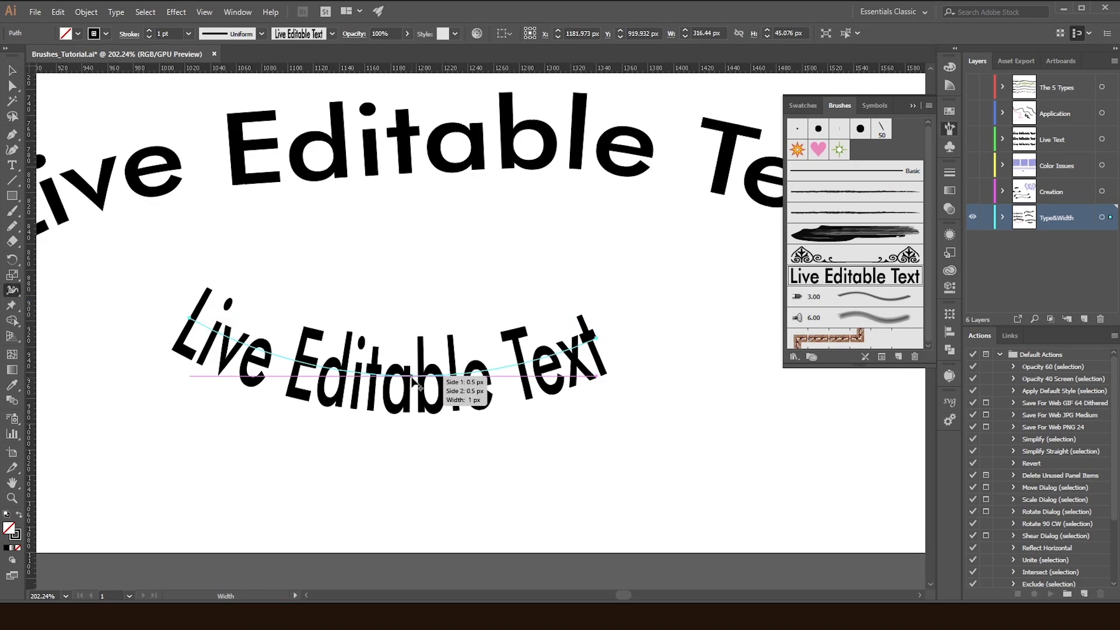
mouse_move(401, 376)
left_mouse_down()
mouse_move(415, 408)
mouse_move(395, 418)
mouse_move(393, 446)
left_mouse_up()
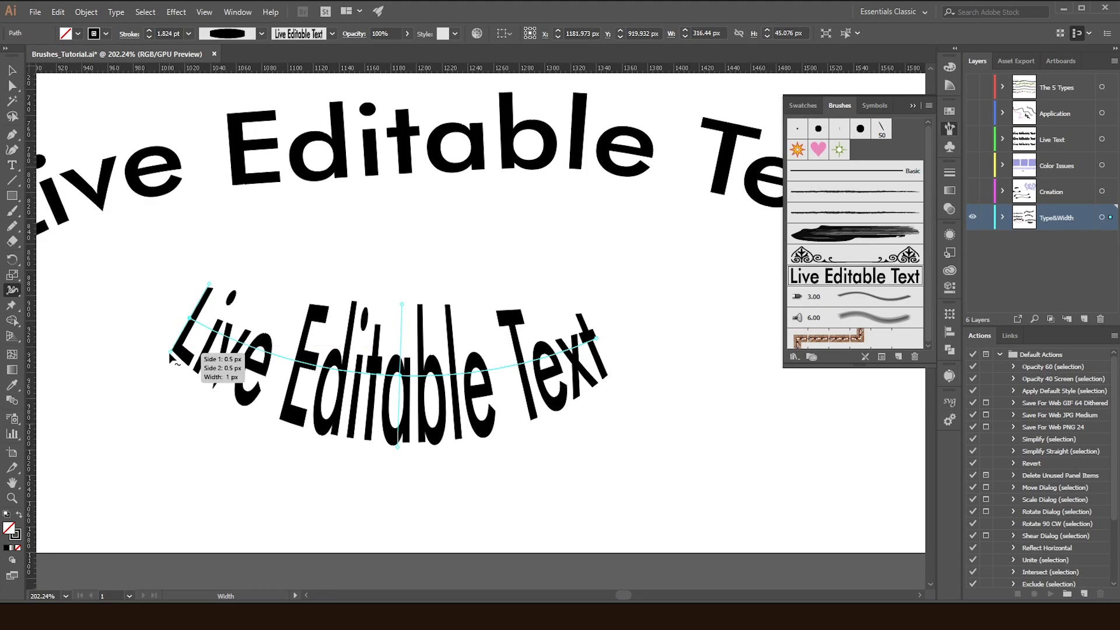
Narrow both ends of the small text-brush stroke with the Width tool, leaving nothing selected and the whole artboard in view.
left_click_drag(170, 353, 185, 340)
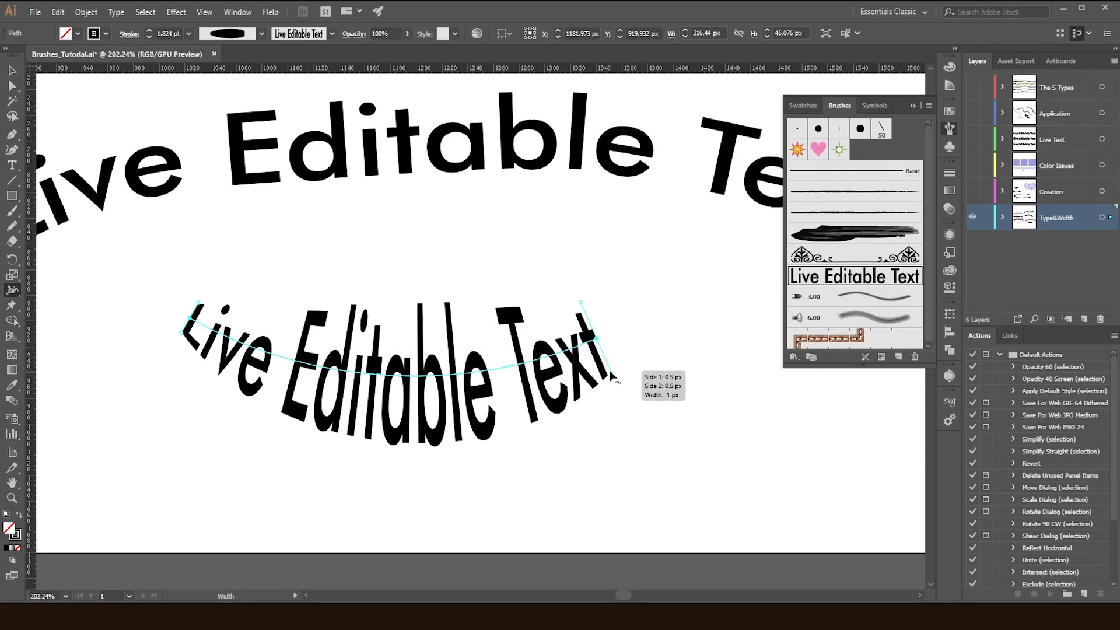
left_click_drag(596, 340, 594, 334)
left_click(20, 72)
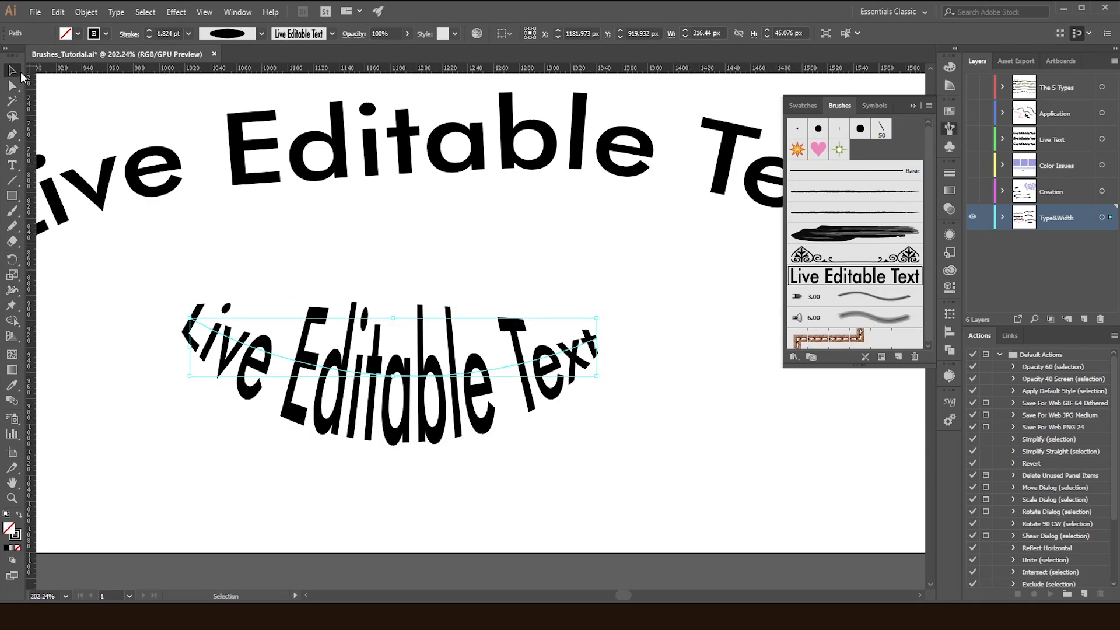
left_click(348, 218)
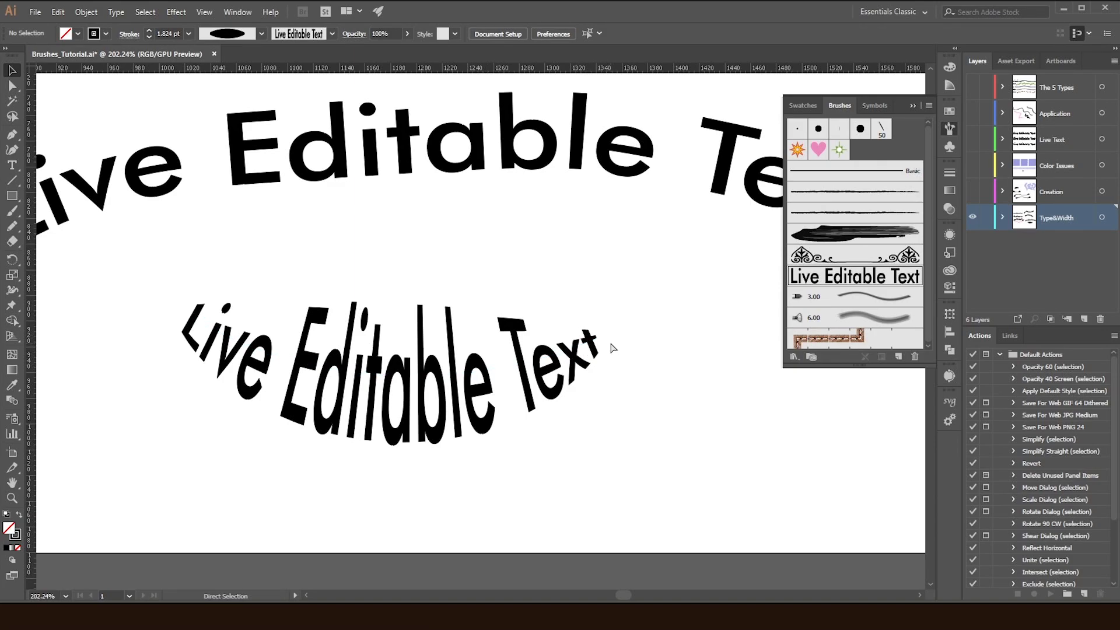
key("ctrl+0")
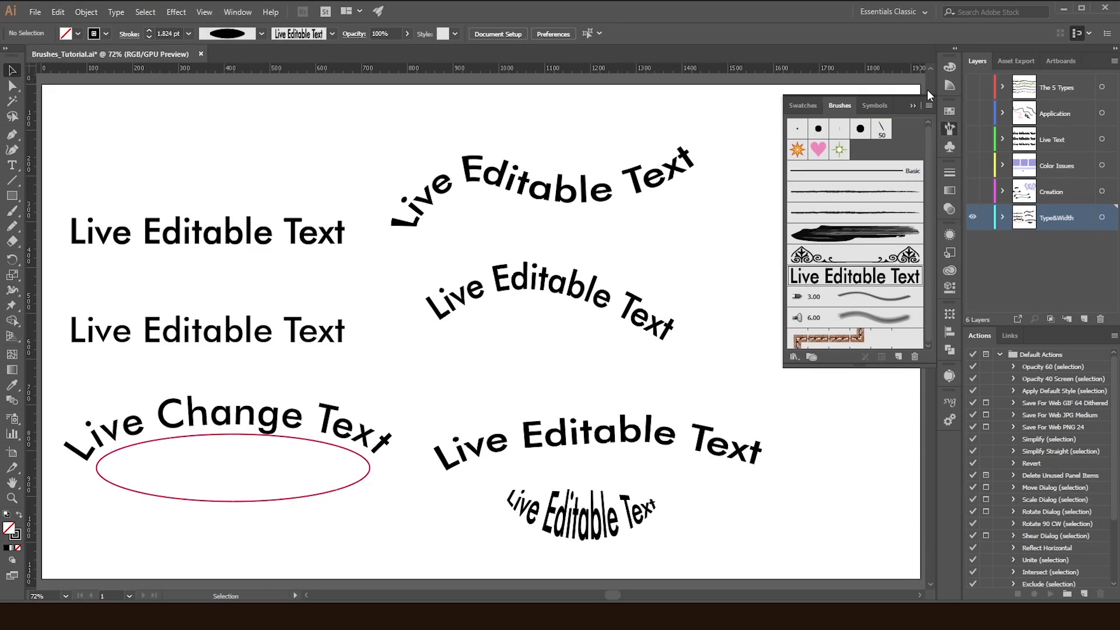
Add two new layers directly above Type&Width, giving the second one the Dark Green layer color.
left_click(1086, 320)
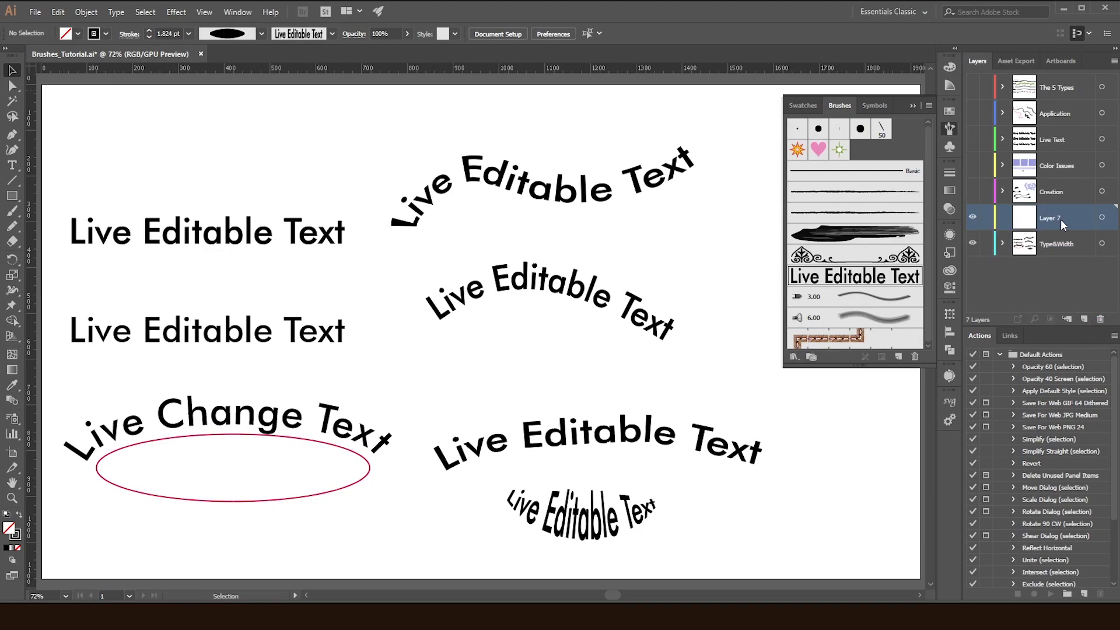
left_click(1082, 319, "alt")
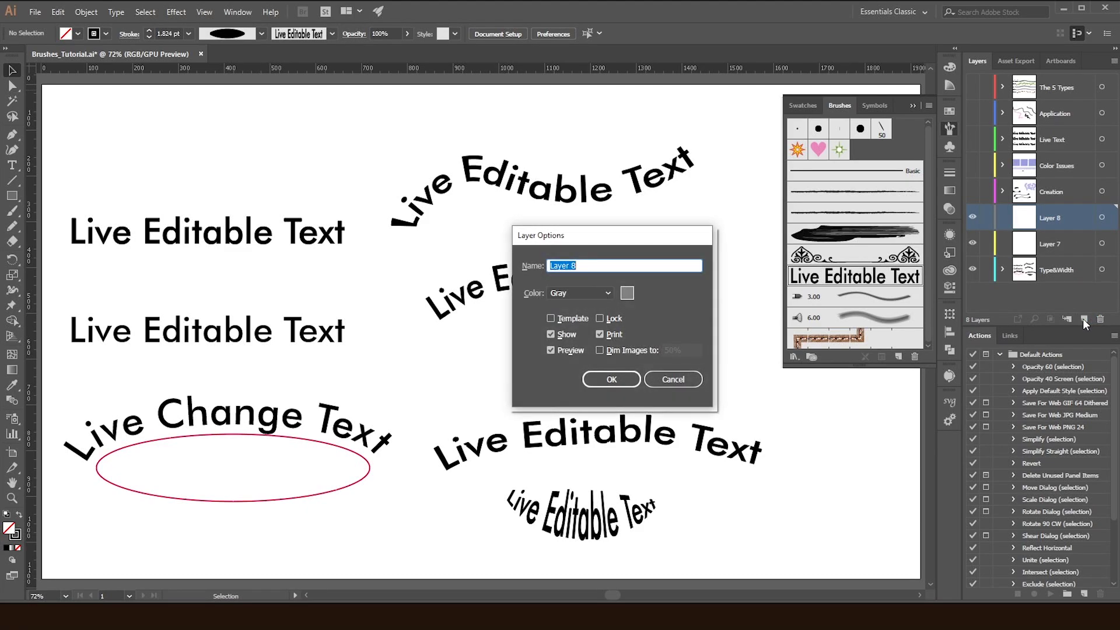
left_click_drag(525, 243, 549, 202)
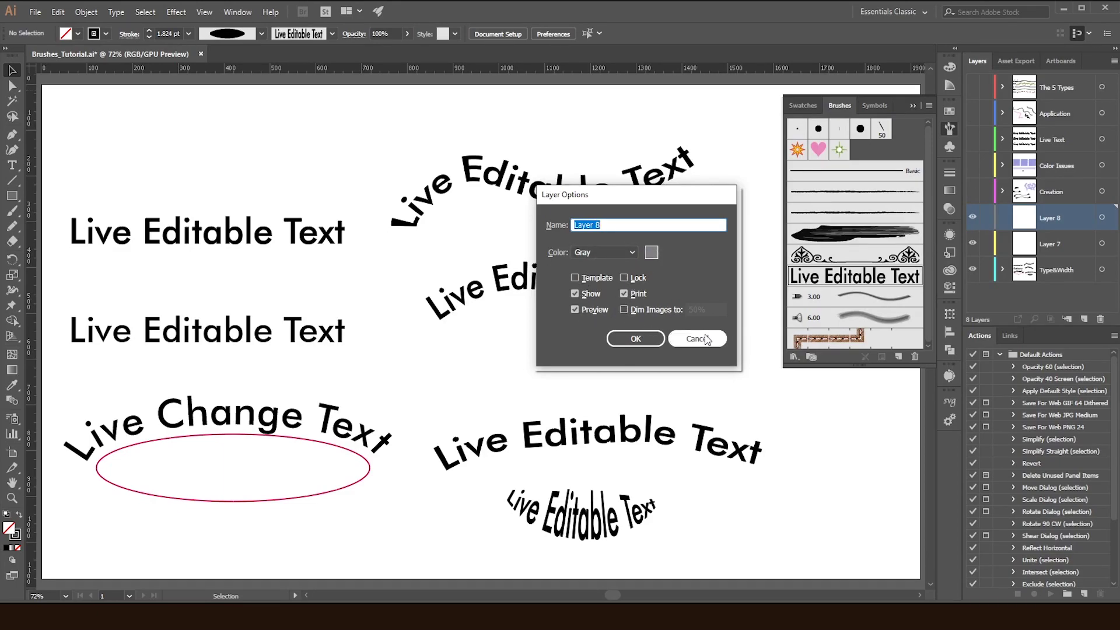
left_click(607, 257)
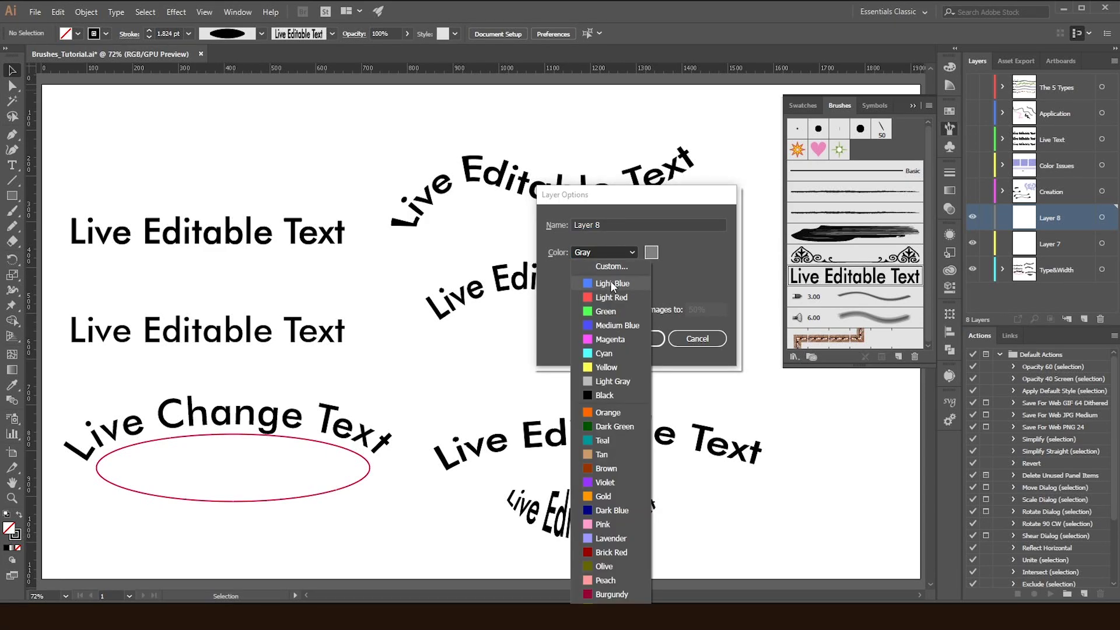
left_click(597, 430)
left_click(635, 337)
Select the small width-adjusted text stroke on the Type&Width layer.
left_click(973, 269)
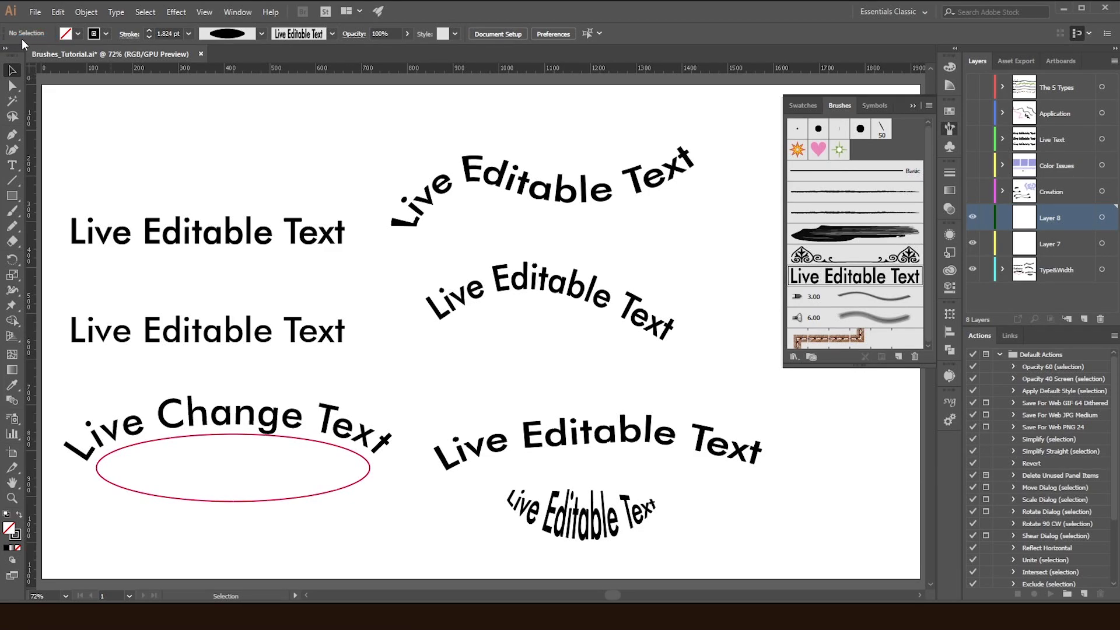
left_click_drag(549, 466, 616, 548)
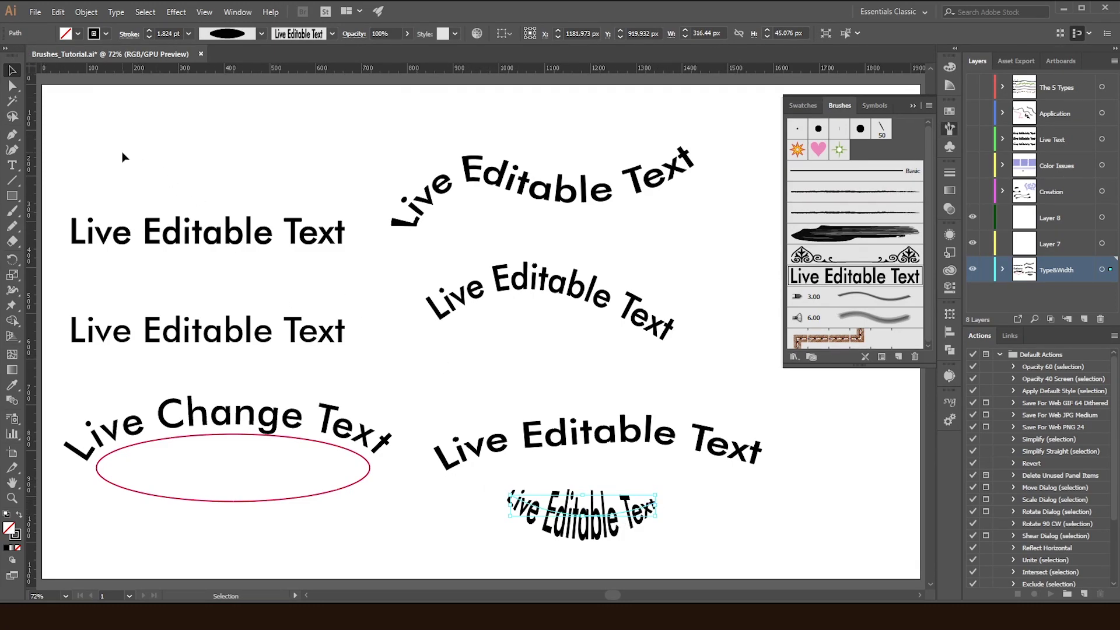
Clear the current selection and select the Live Change Text type that runs along the ellipse.
left_click(163, 201)
left_click(210, 237)
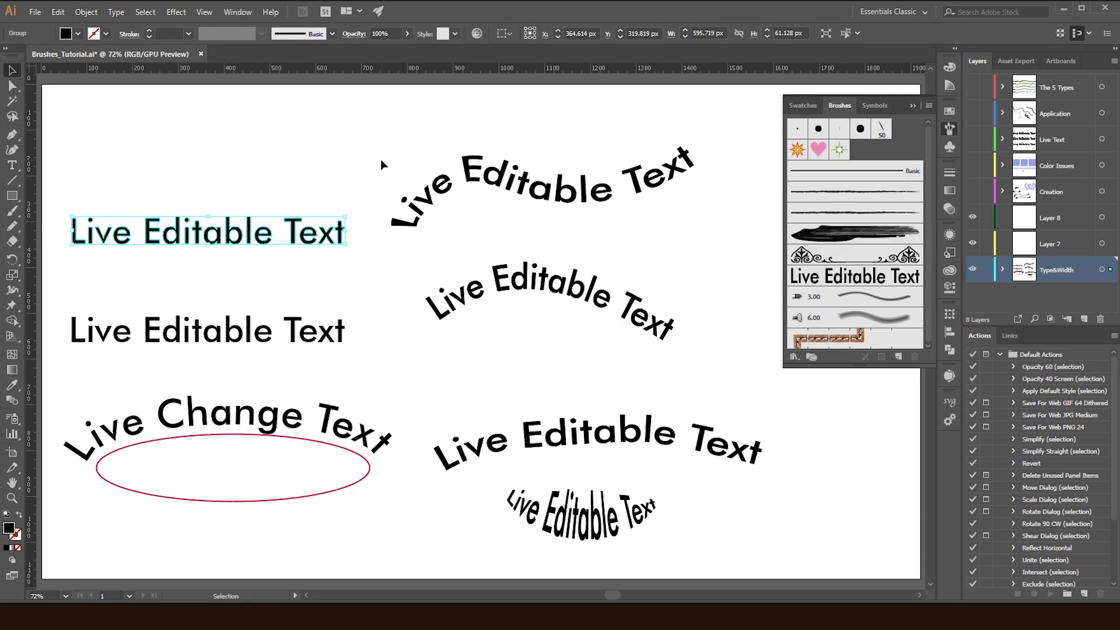
left_click(358, 155)
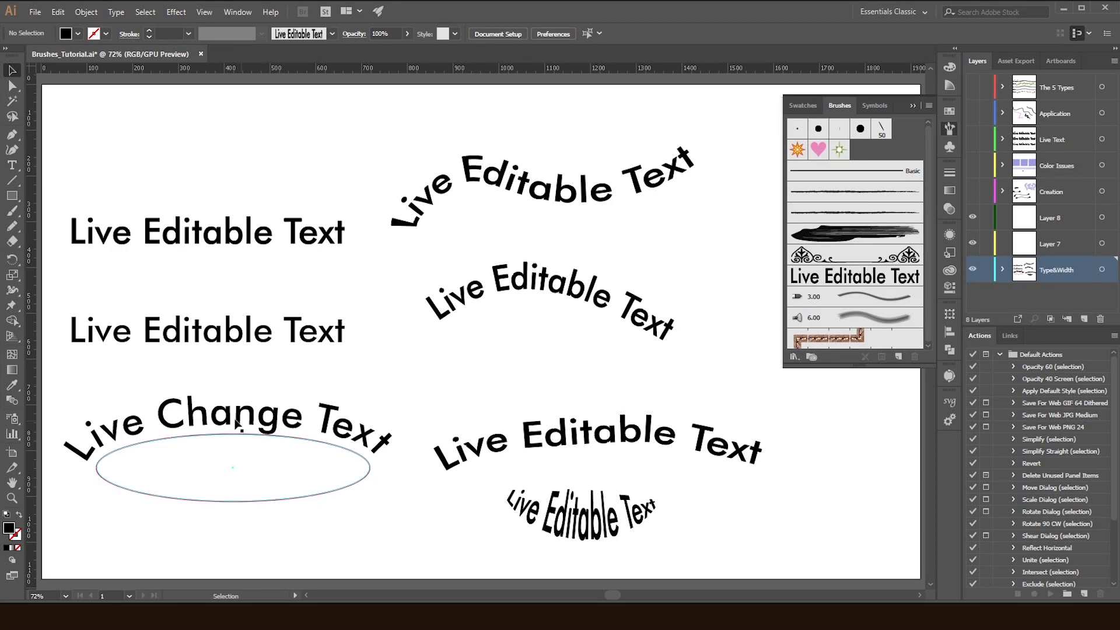
left_click(260, 426)
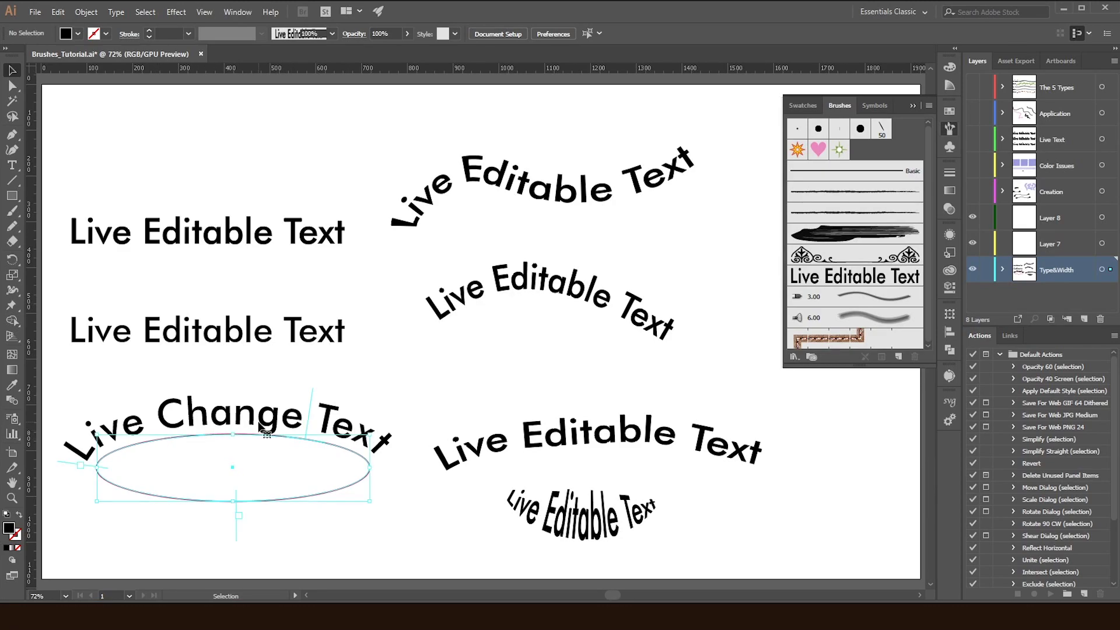
Bring up Type on a Path Options for the ellipse text and preview it aligned to the path by Baseline.
left_click(116, 14)
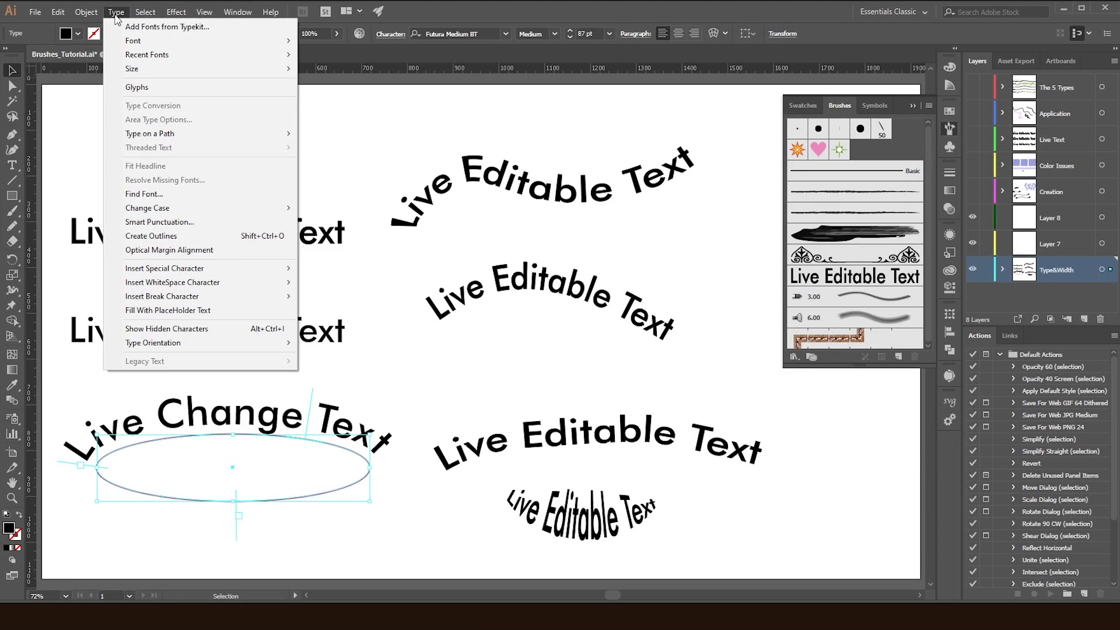
mouse_move(268, 138)
left_click(359, 210)
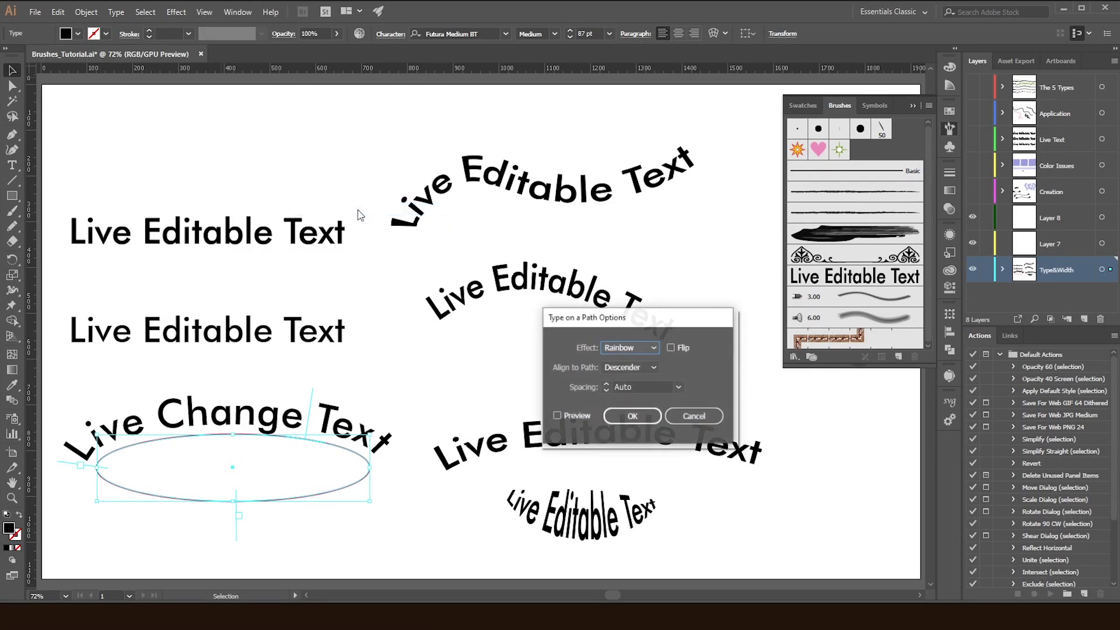
left_click_drag(624, 320, 348, 202)
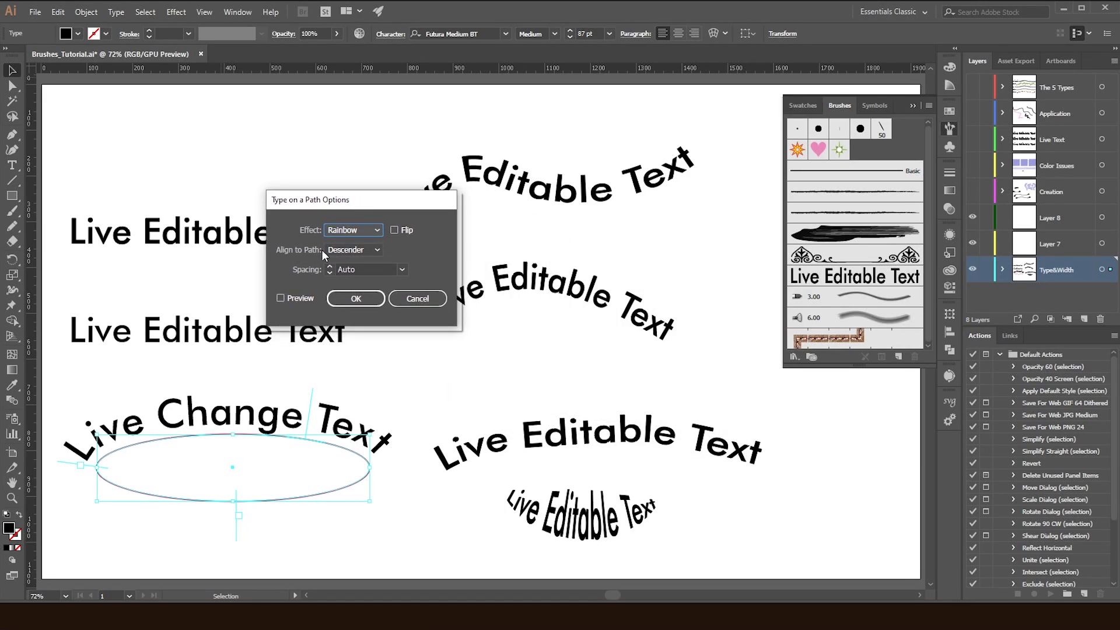
left_click(357, 252)
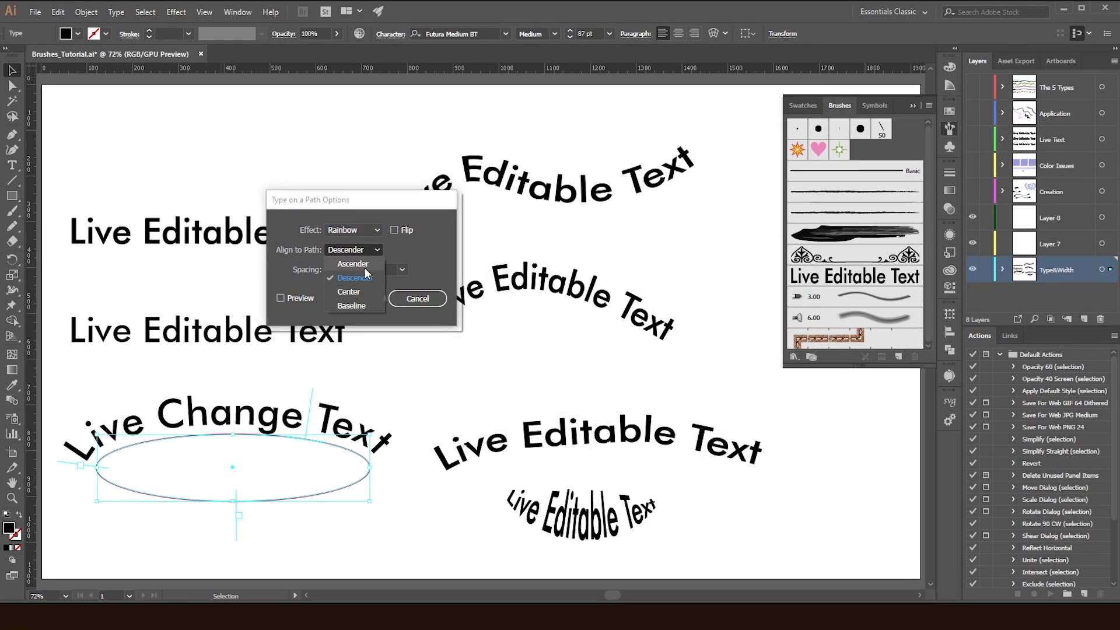
left_click(363, 305)
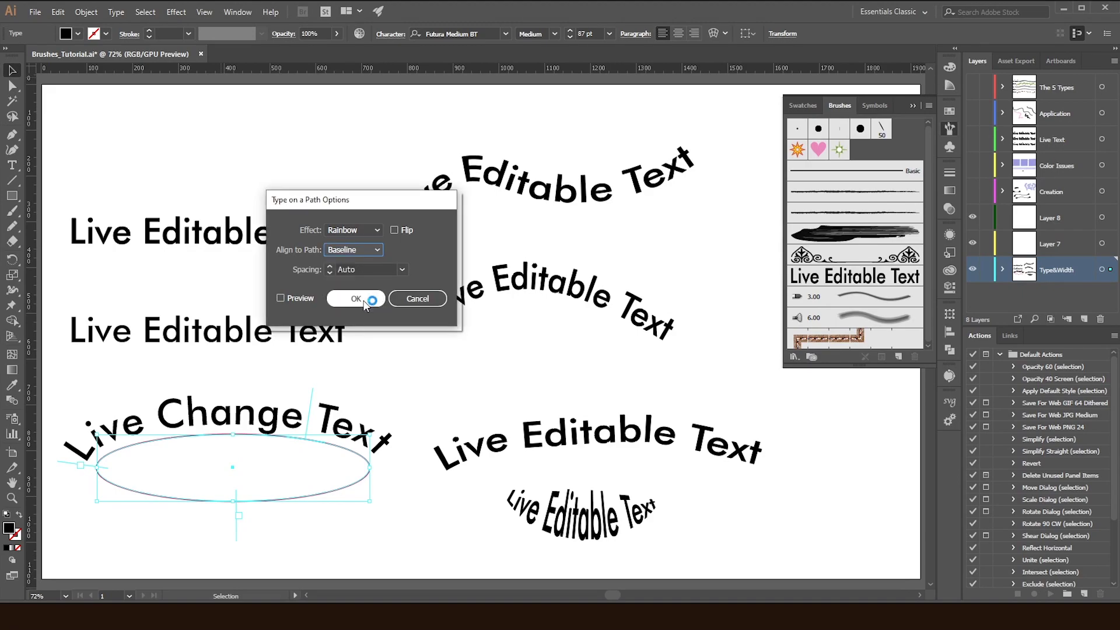
left_click(280, 298)
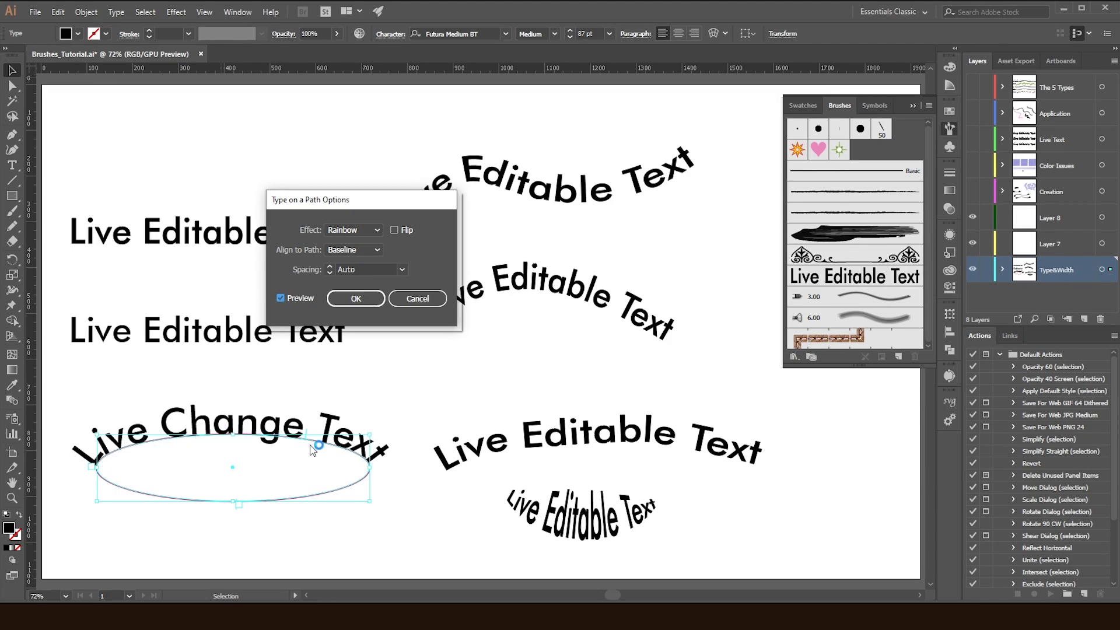
Try the Ascender, Descender and Center path alignments on the ellipse text.
left_click(355, 248)
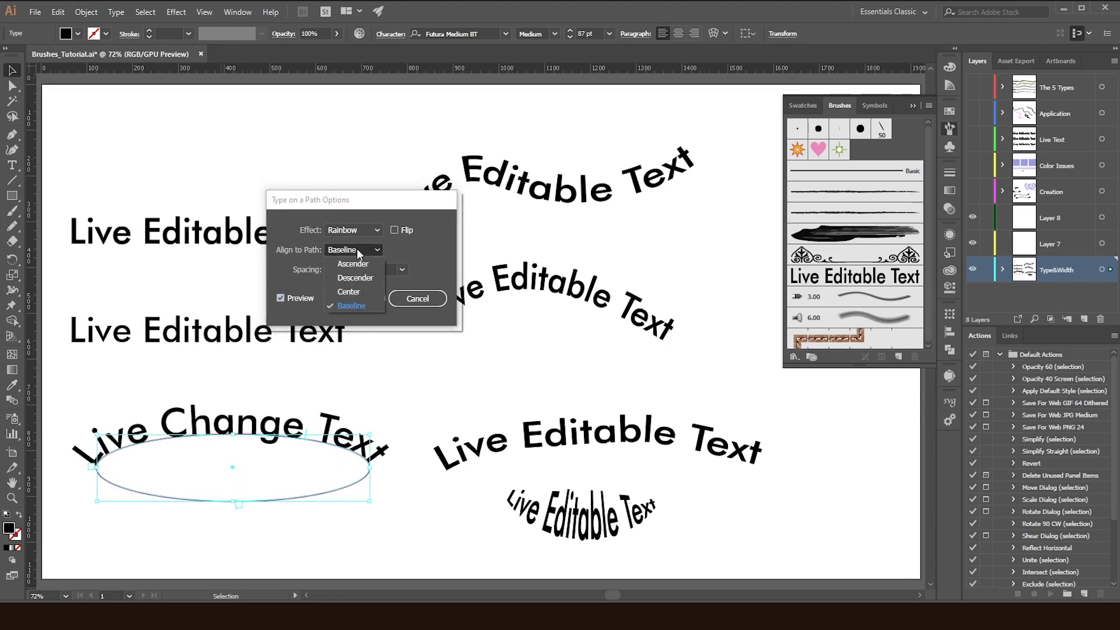
left_click(358, 264)
left_click(357, 250)
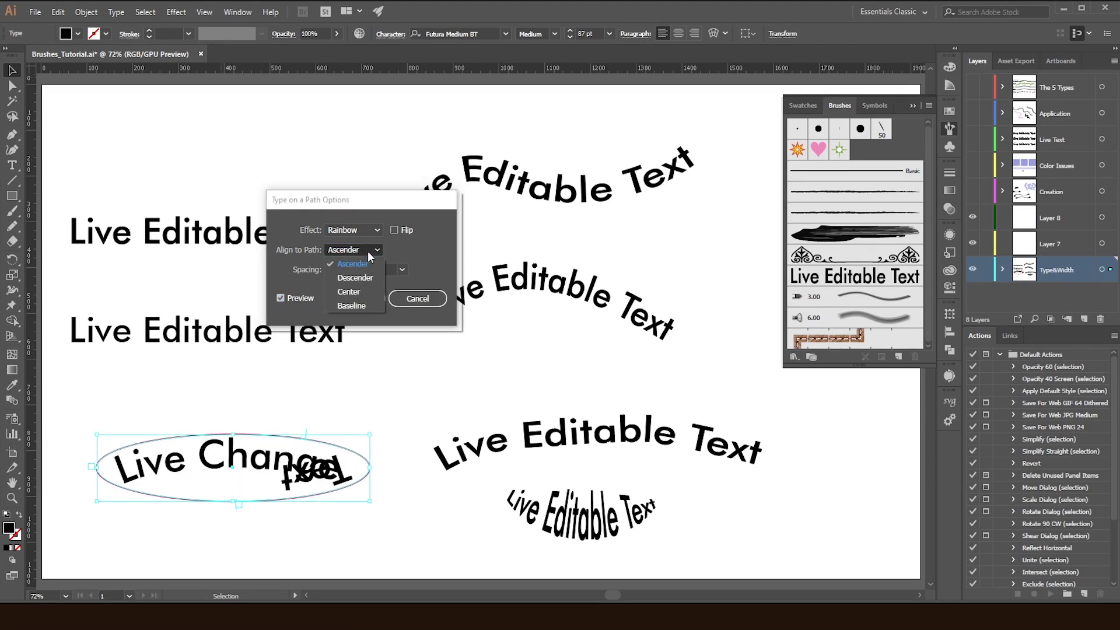
left_click(362, 258)
left_click(362, 251)
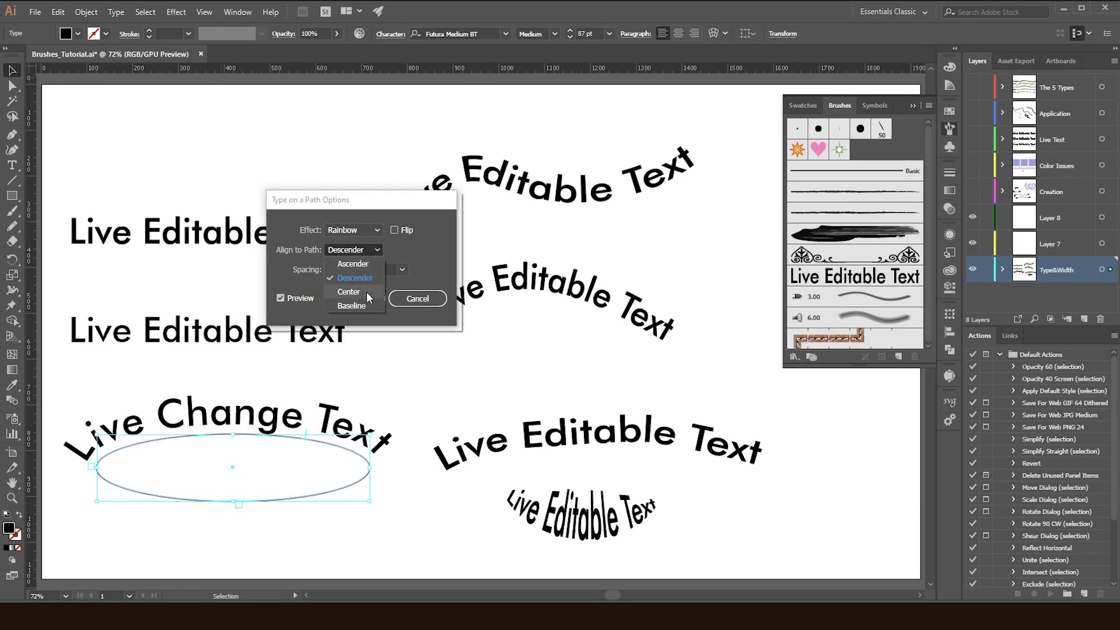
left_click(366, 292)
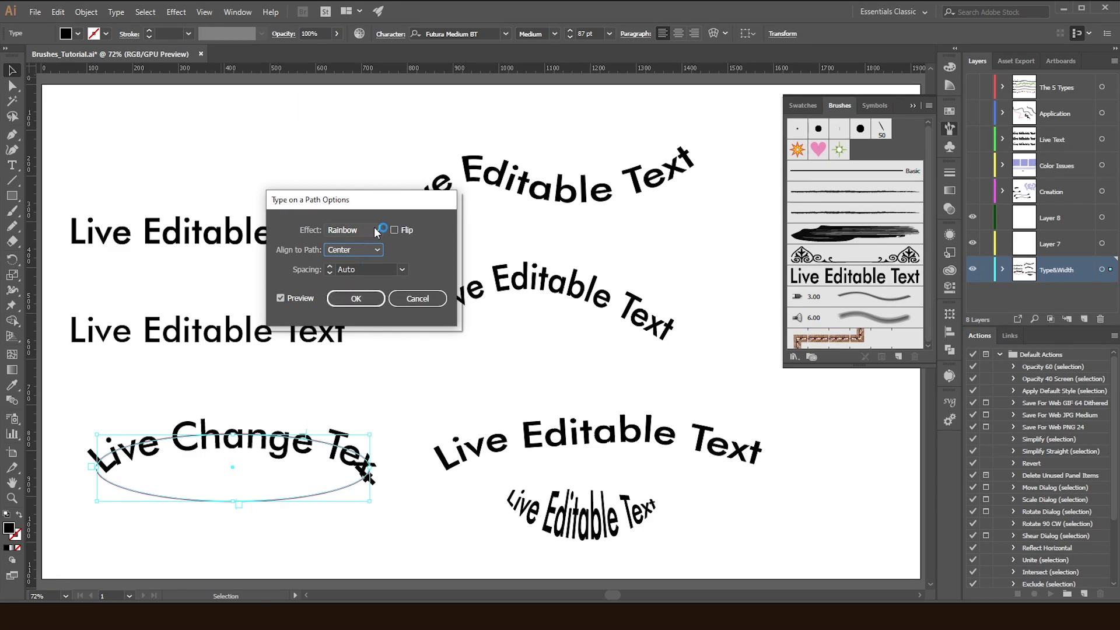
Try Flip on the ellipse text, turn it off again, and dismiss the path type options without applying them.
left_click(395, 231)
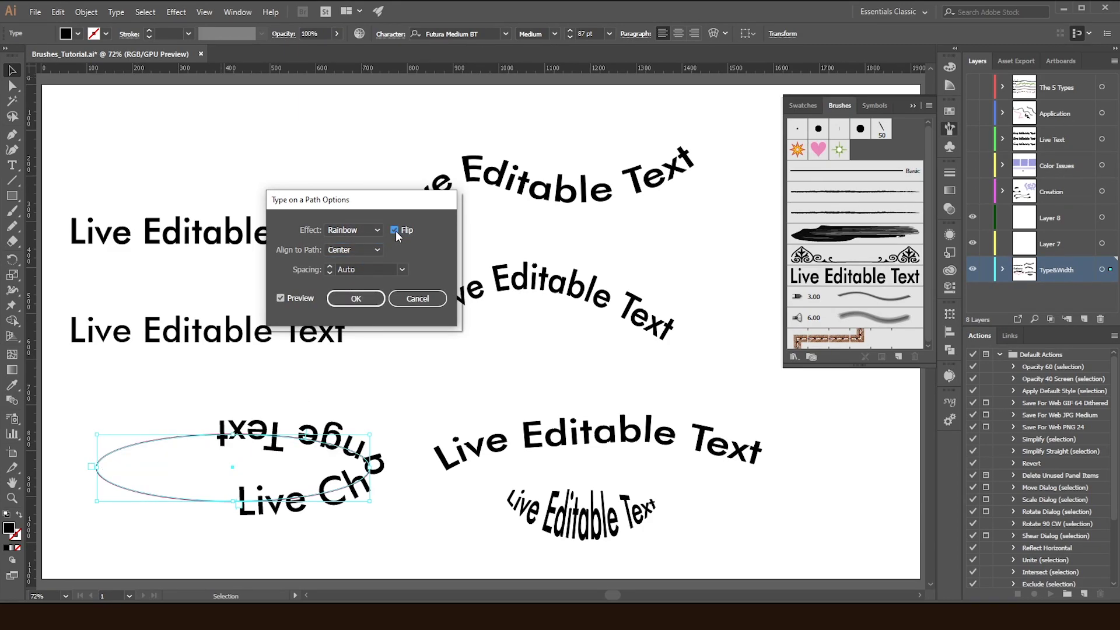
left_click(395, 230)
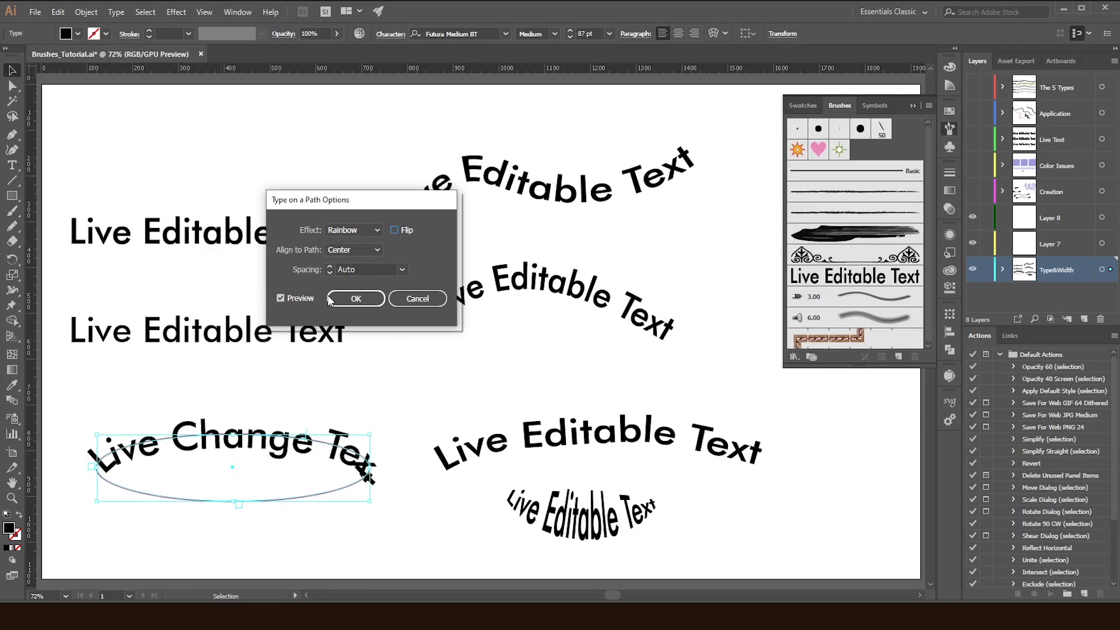
left_click(429, 303)
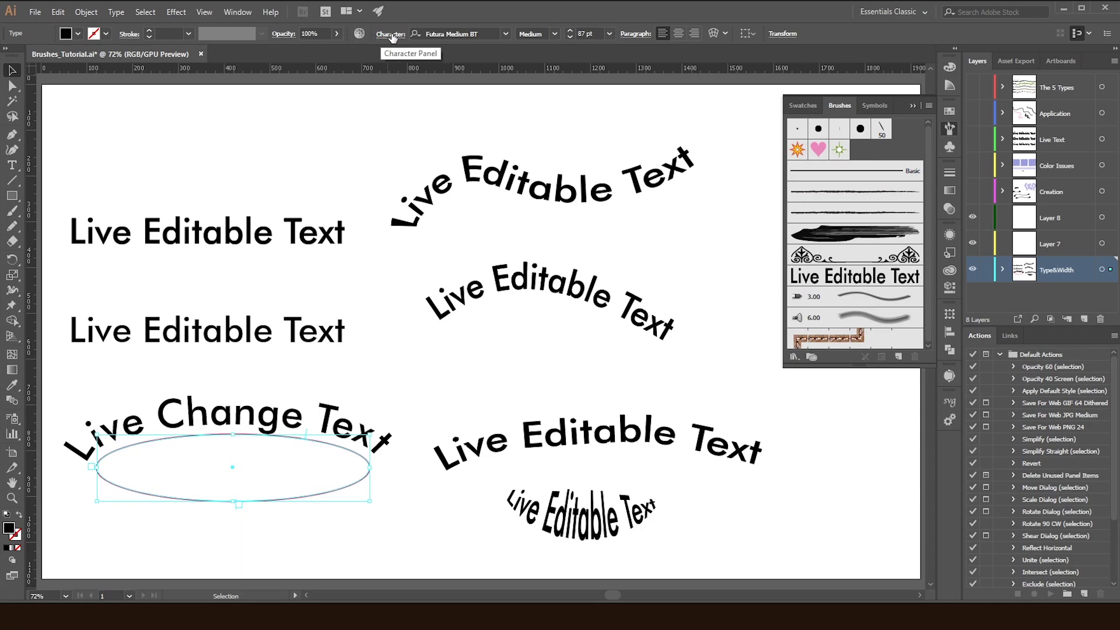
Show the character settings, set the ellipse text's baseline shift to -50 pt, and close the settings.
left_click(240, 13)
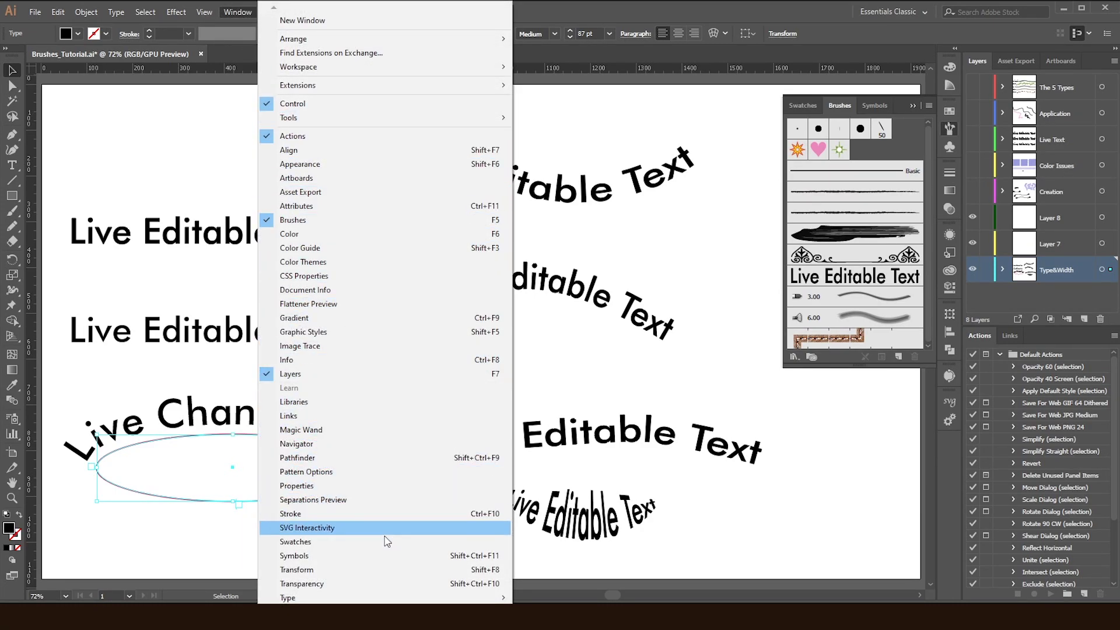
mouse_move(379, 598)
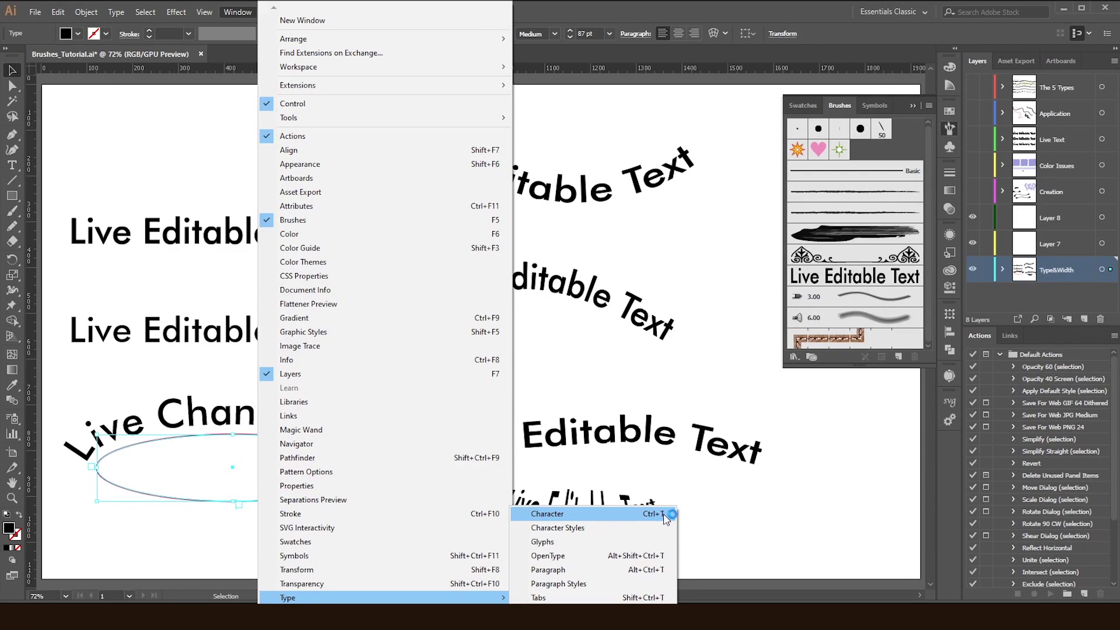
left_click(618, 521)
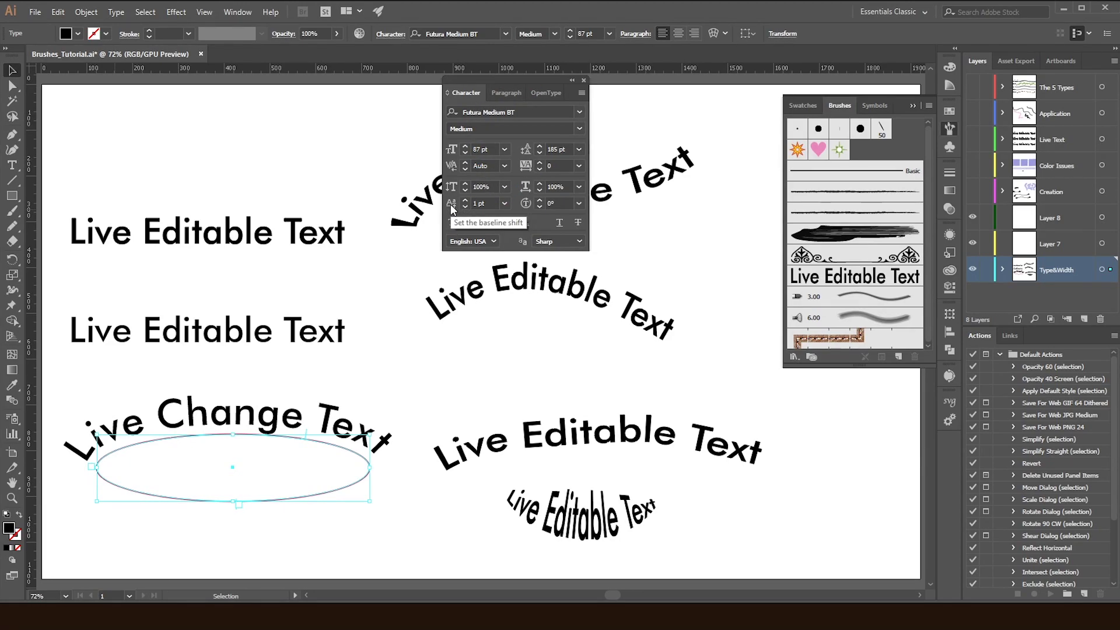
left_click(504, 203)
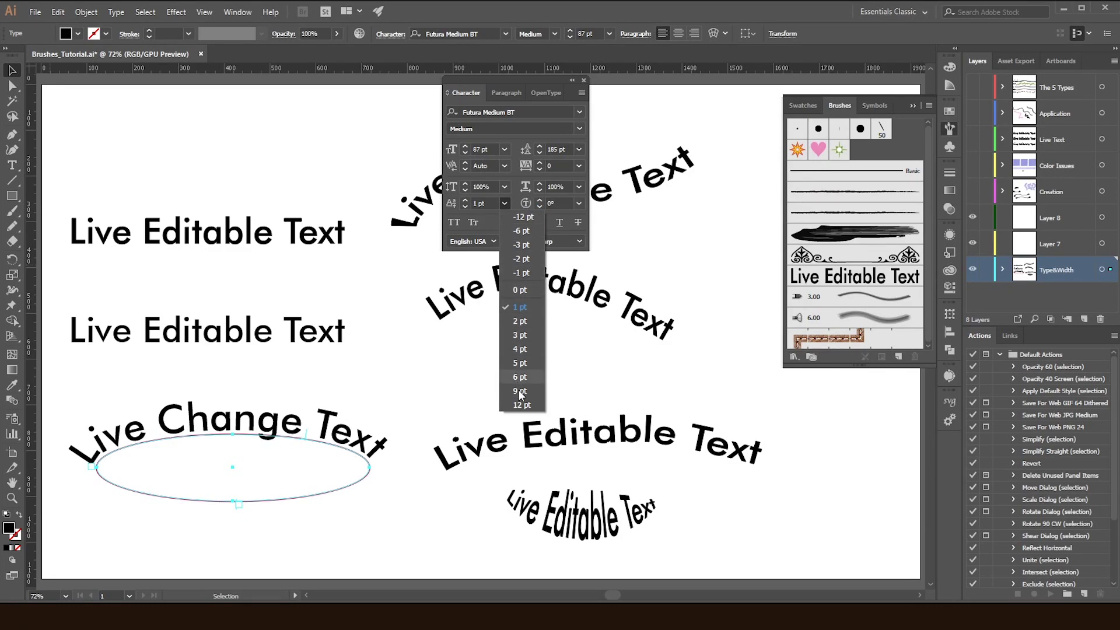
left_click(522, 217)
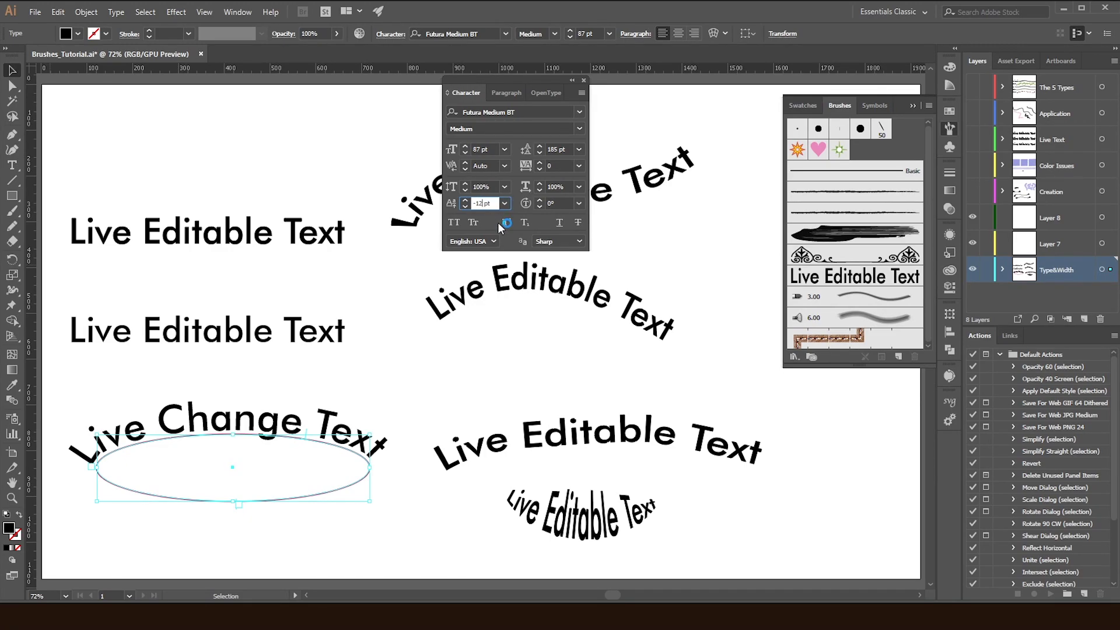
key("shift+Down")
key("shift+Down")
key("shift+Down")
key("shift+Down")
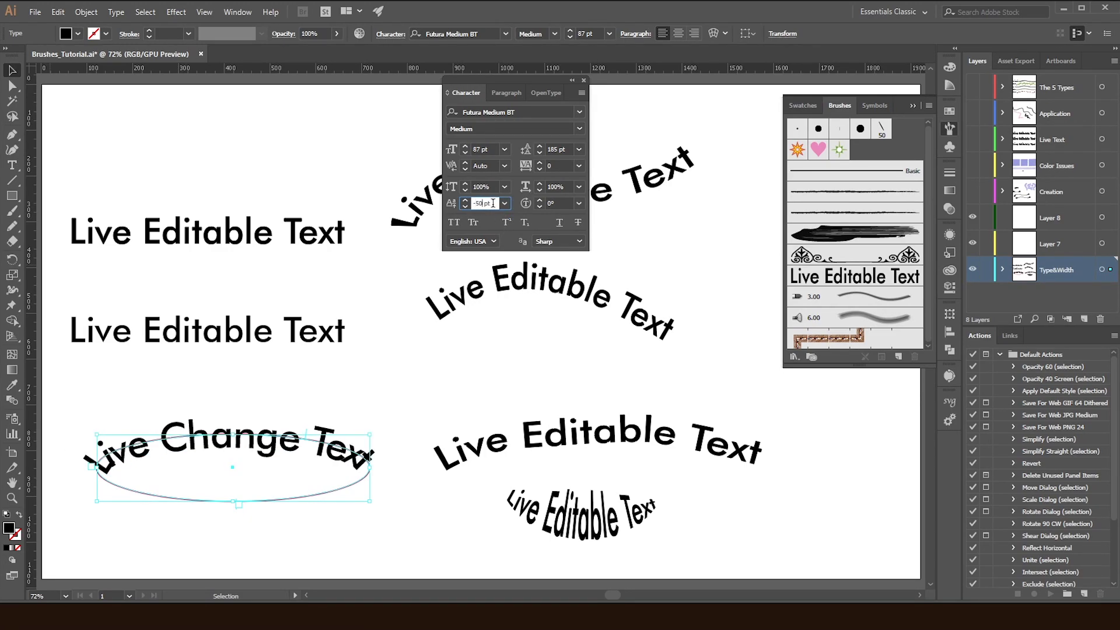
left_click(559, 204)
left_click(582, 82)
left_click(583, 81)
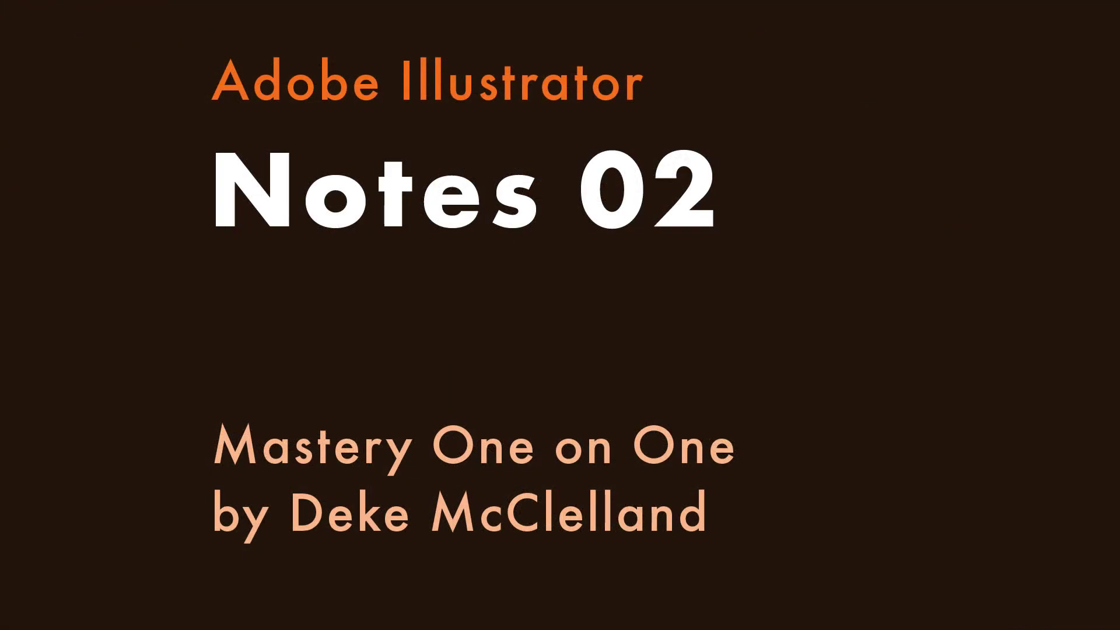